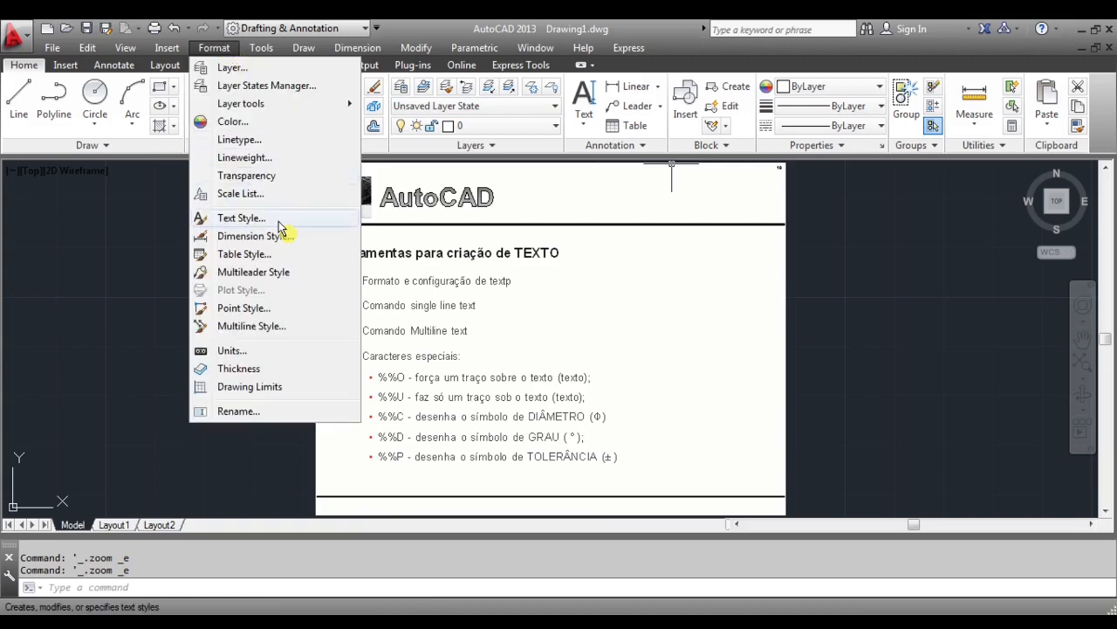
- Open the Text Style dialog from the Format menu
left_click(241, 218)
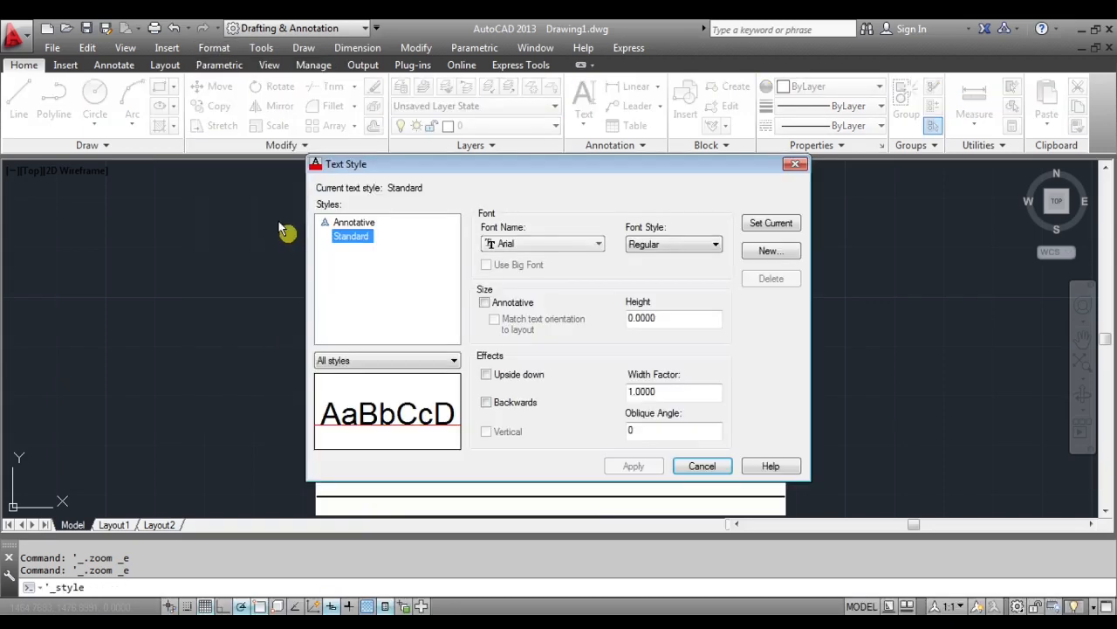
- Create a new text style named 'Aula' and select it for editing
left_click(767, 252)
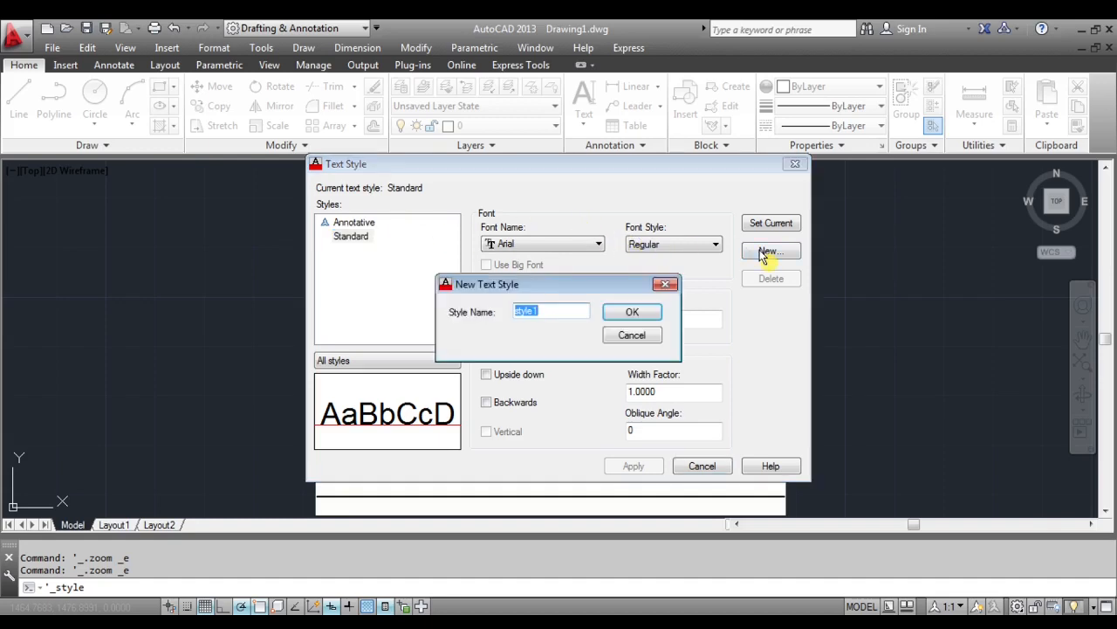
type("Aula")
left_click(634, 314)
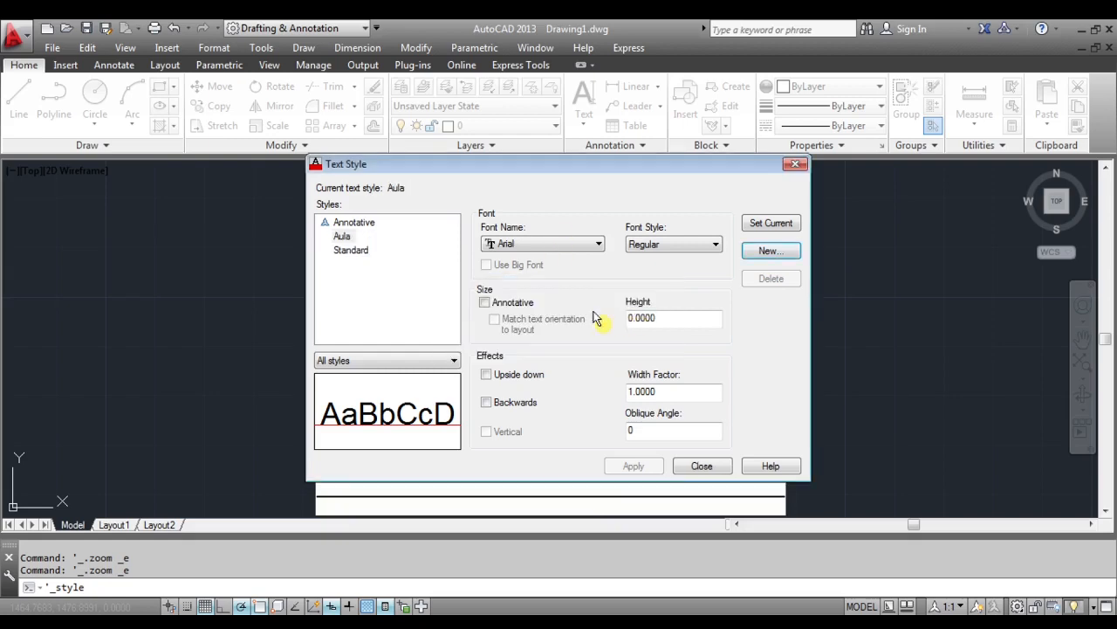
left_click(352, 251)
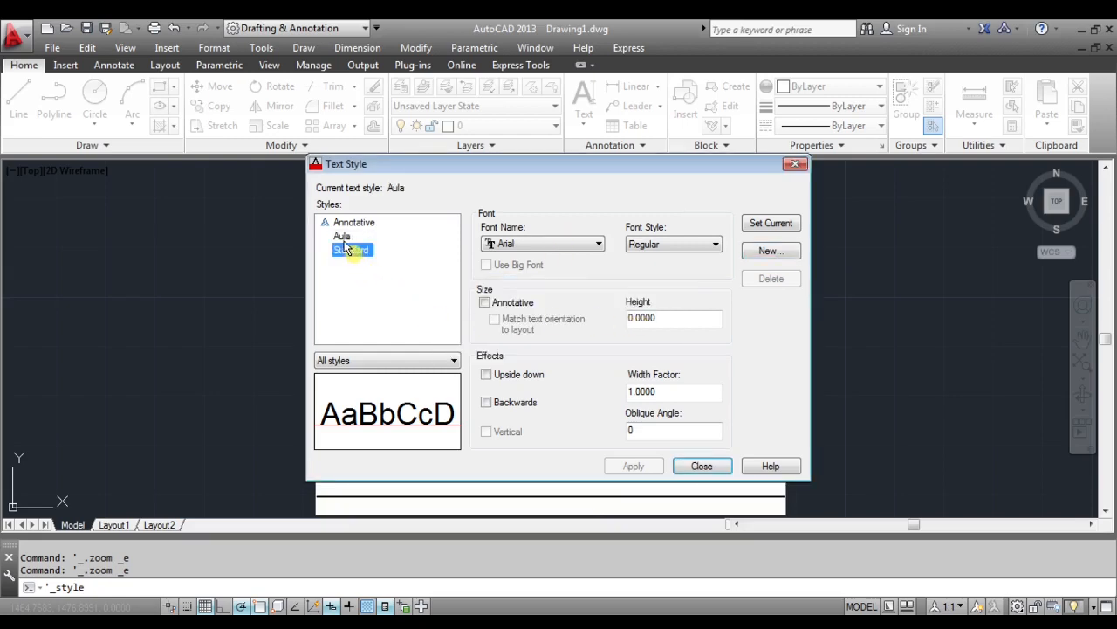
left_click(341, 236)
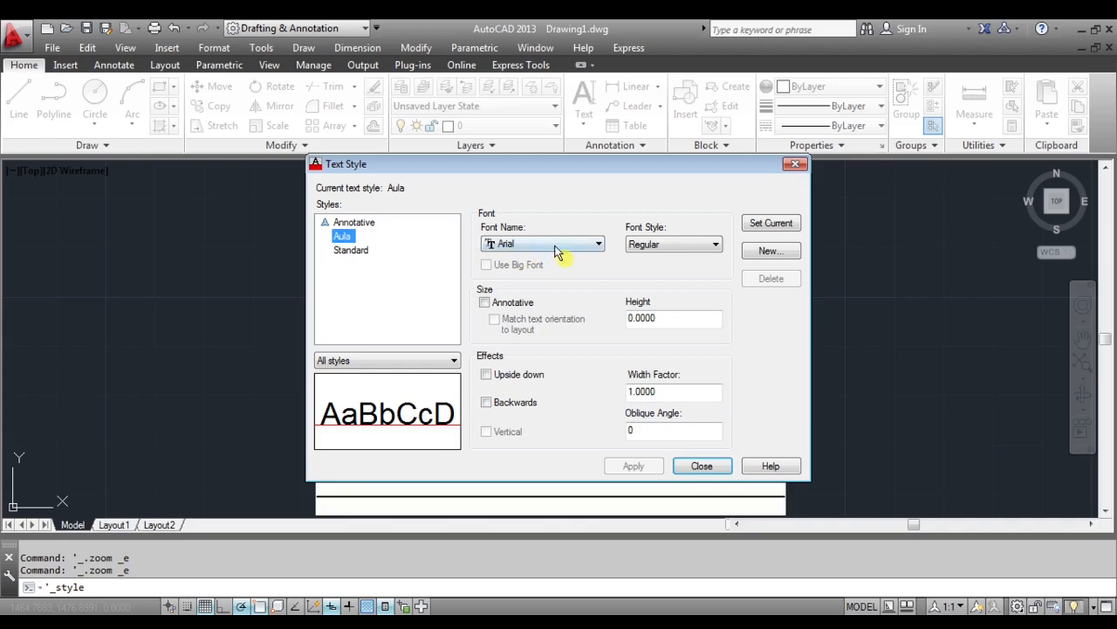
- Set the Aula style font to Bell MT with the Negrito font style
left_click(588, 243)
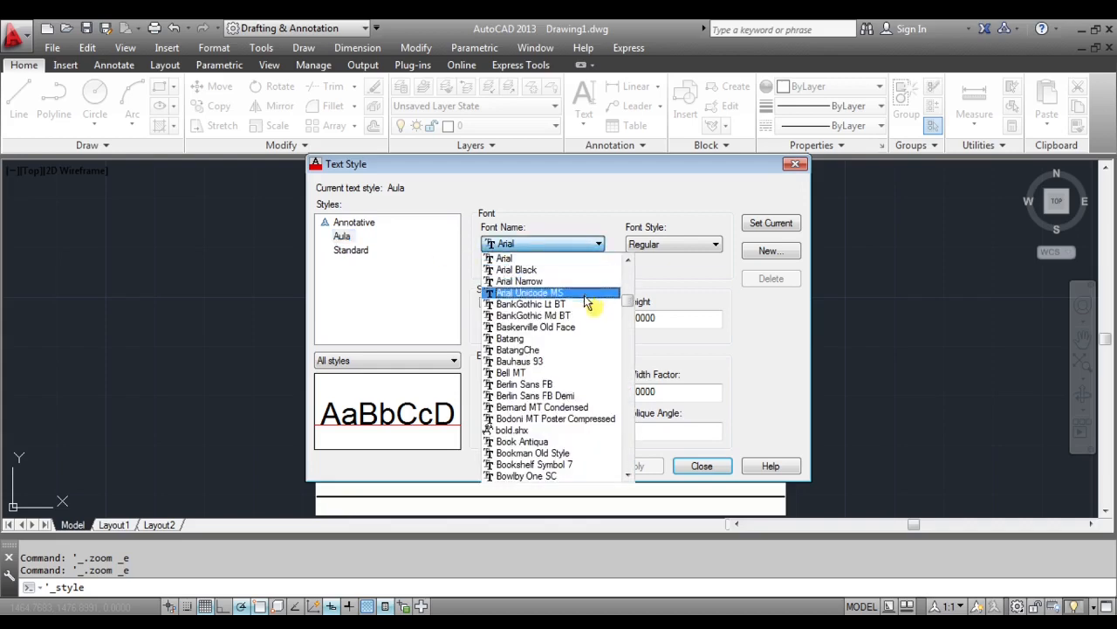
left_click(548, 375)
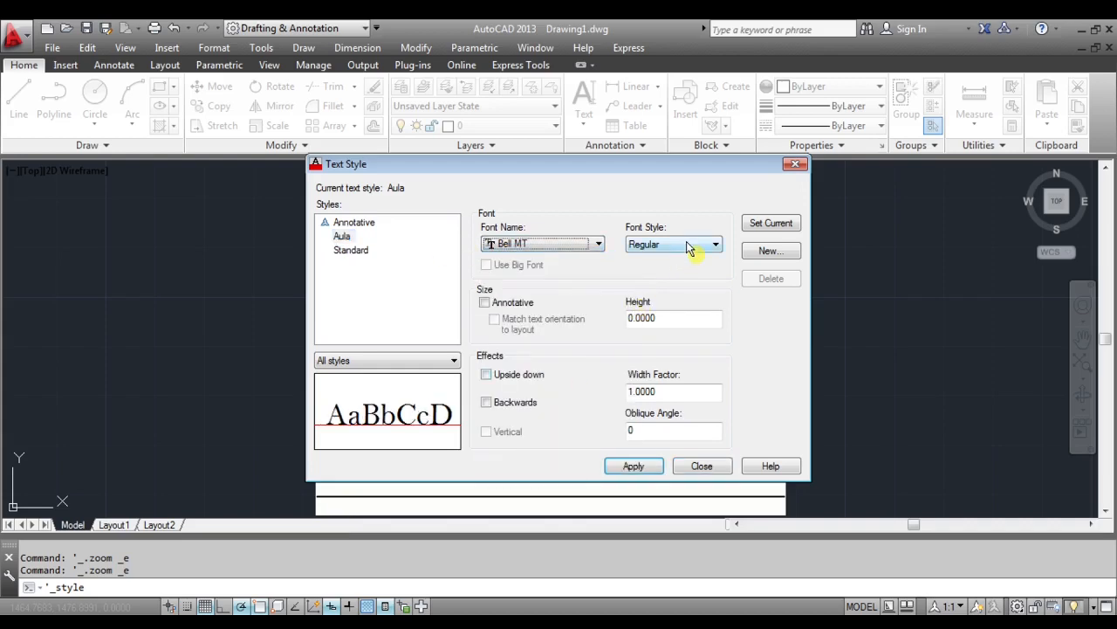
left_click(686, 245)
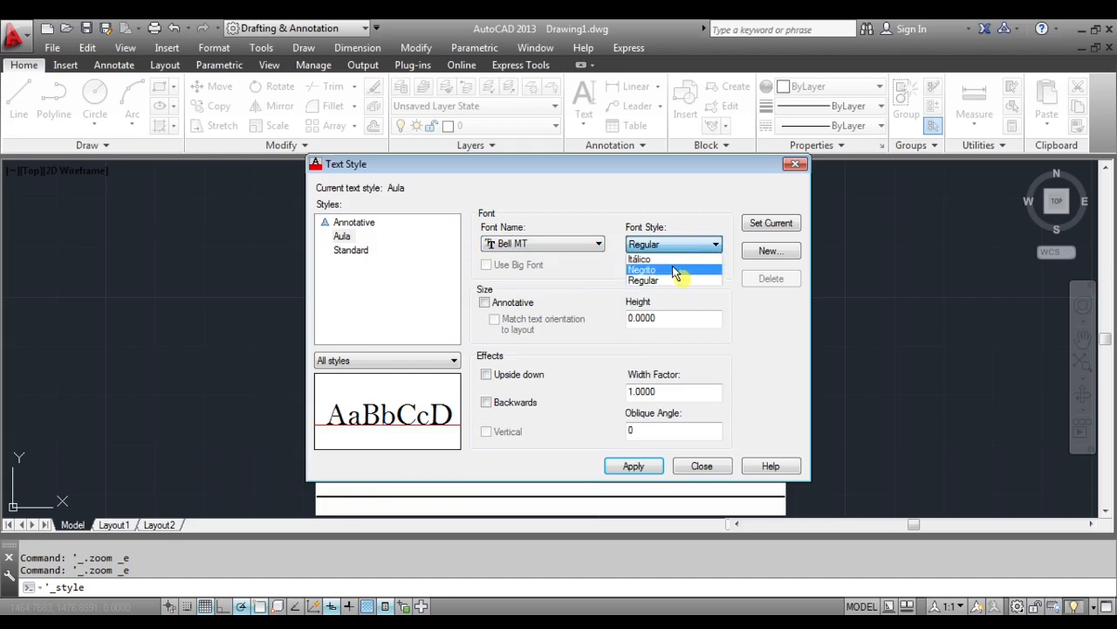
left_click(673, 270)
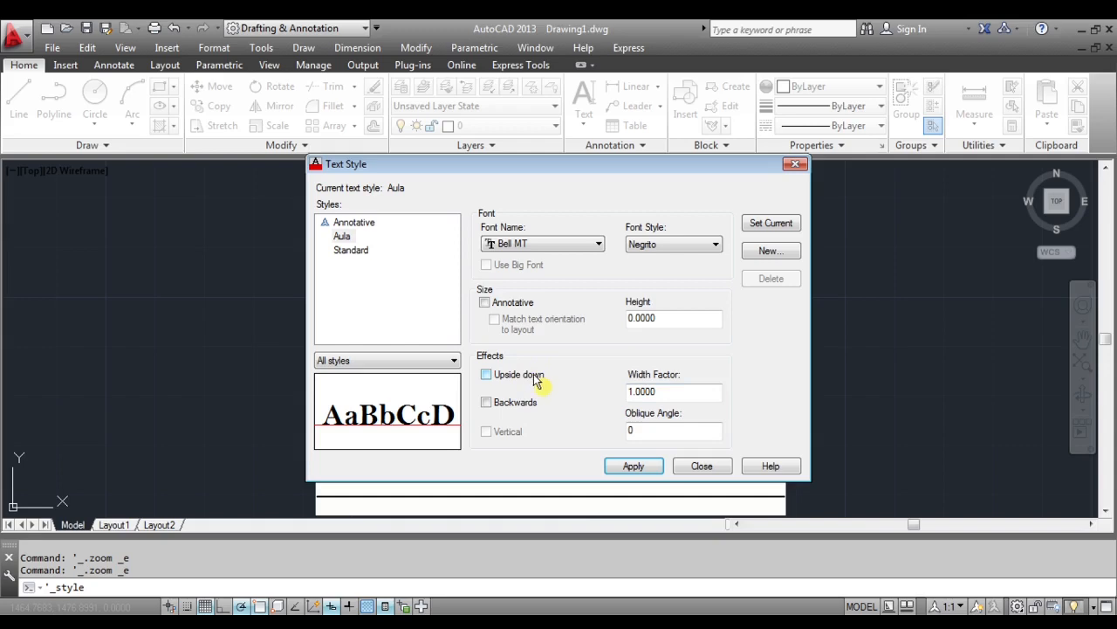
- Preview the Upside down and Backwards effects, turn them off, then apply and close
left_click(509, 383)
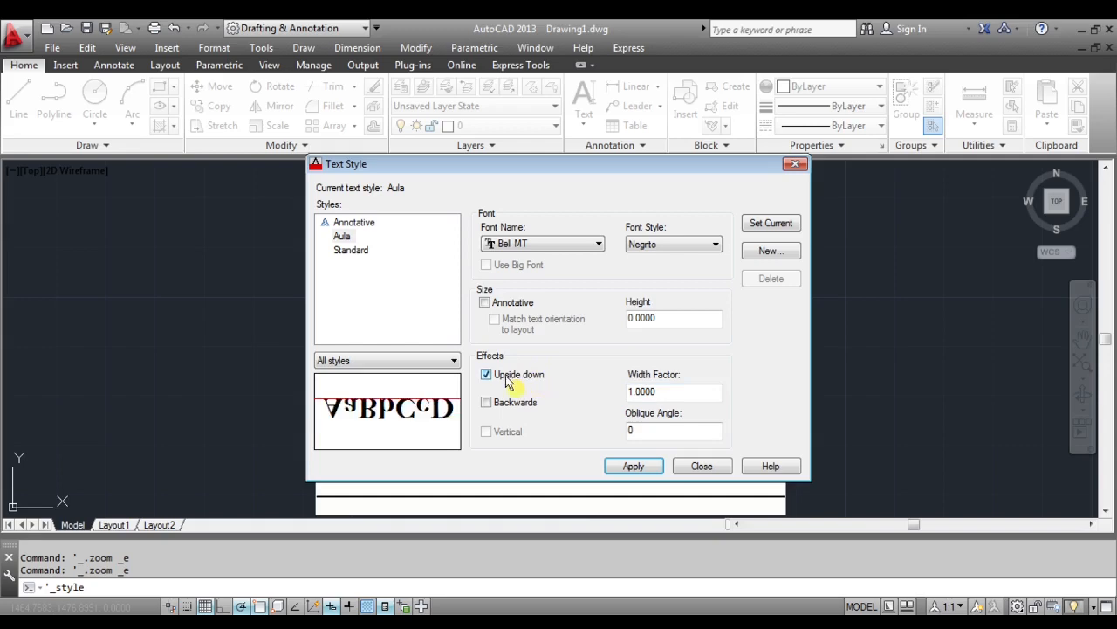
left_click(510, 382)
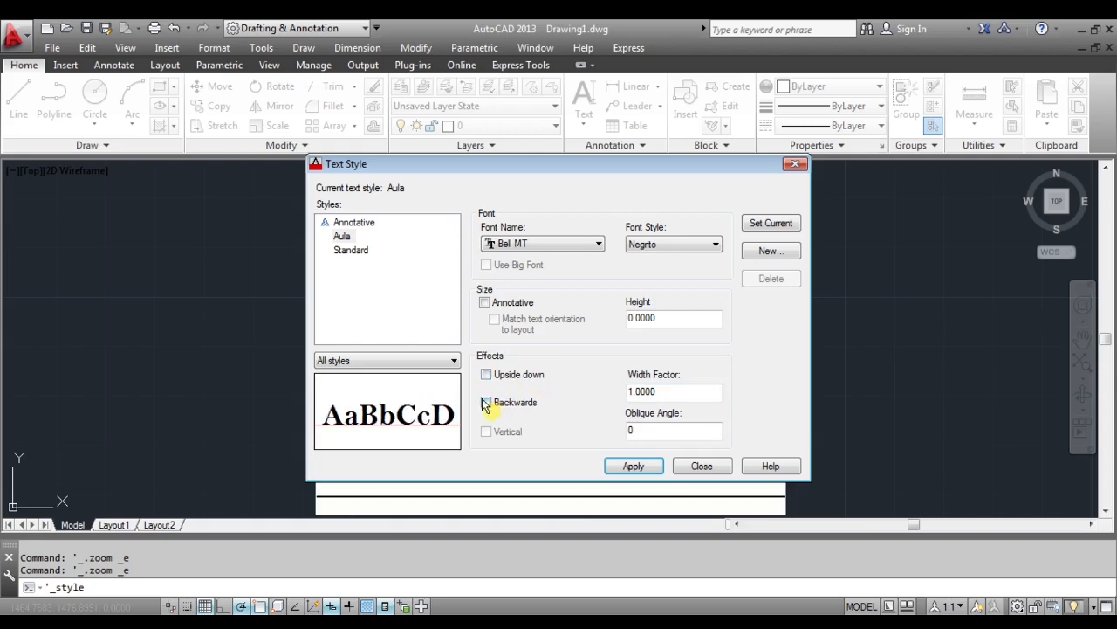
left_click(486, 403)
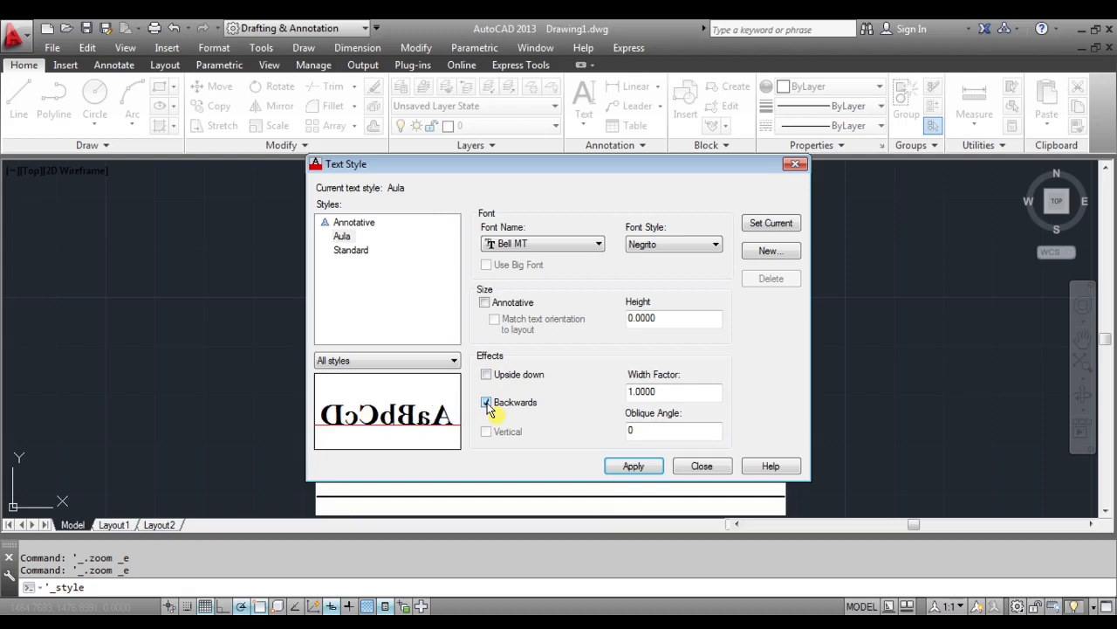
left_click(487, 403)
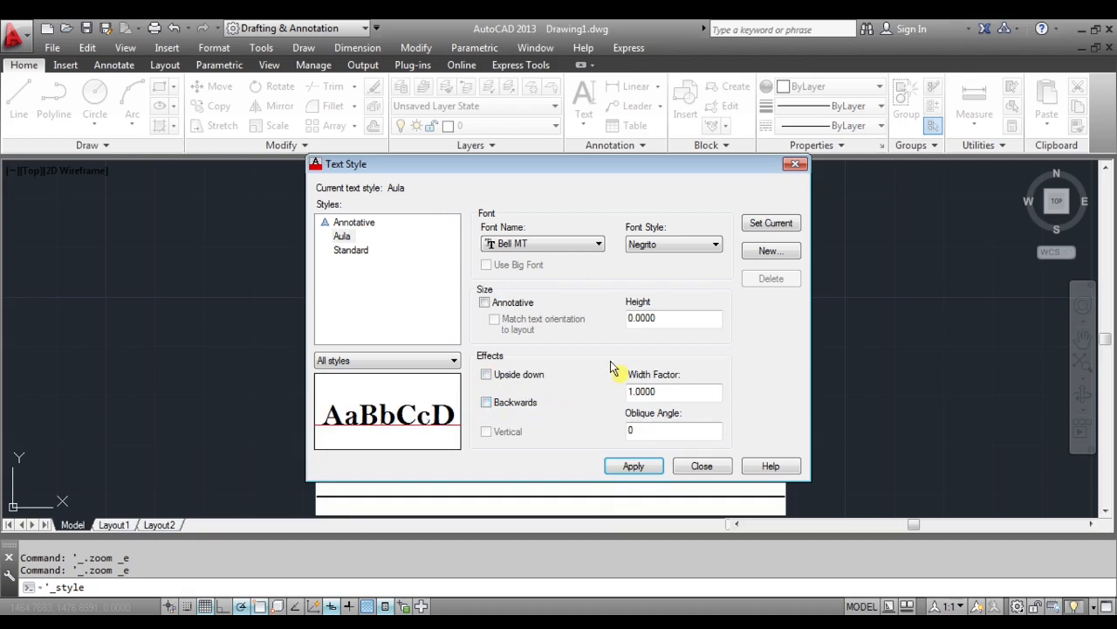
left_click(632, 467)
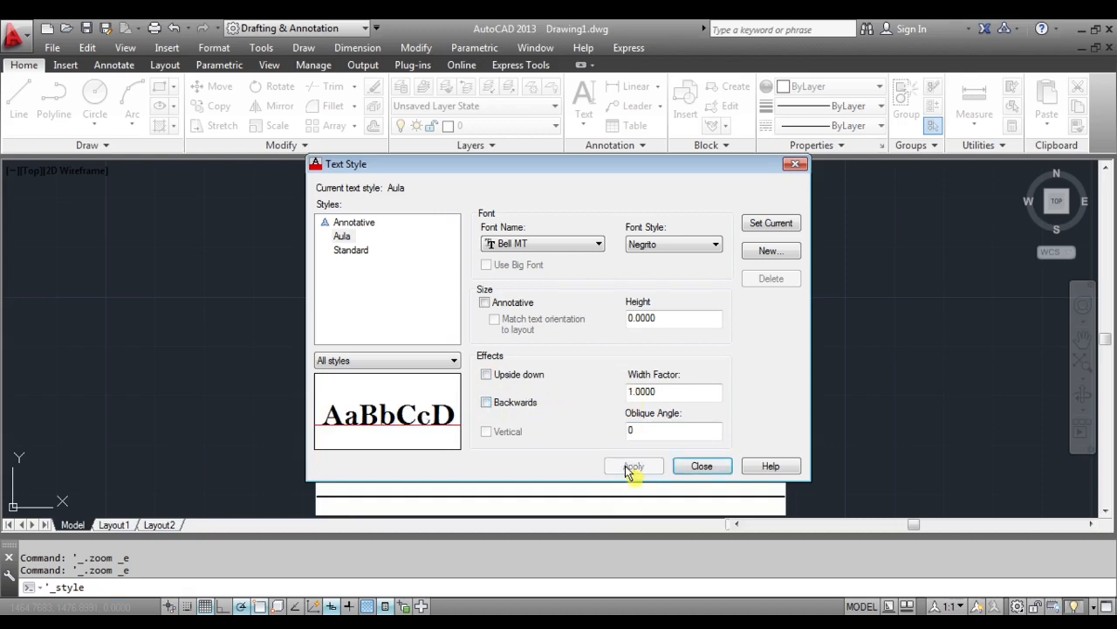
left_click(703, 467)
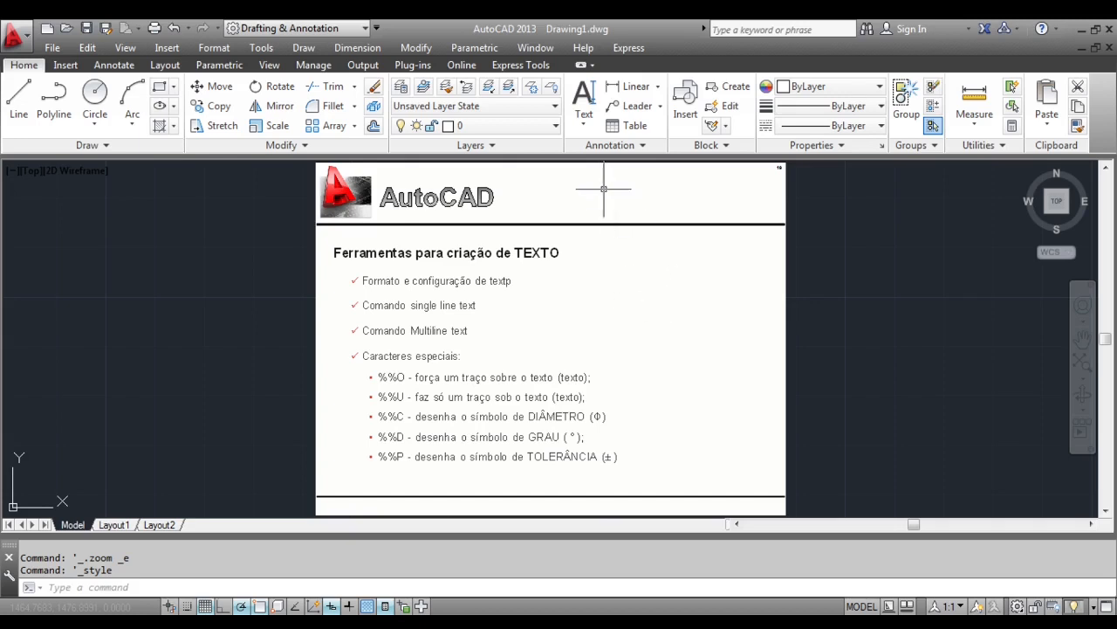
- Expand the Text dropdown on the Annotation panel to show Multiline Text and Single Line
left_click(584, 127)
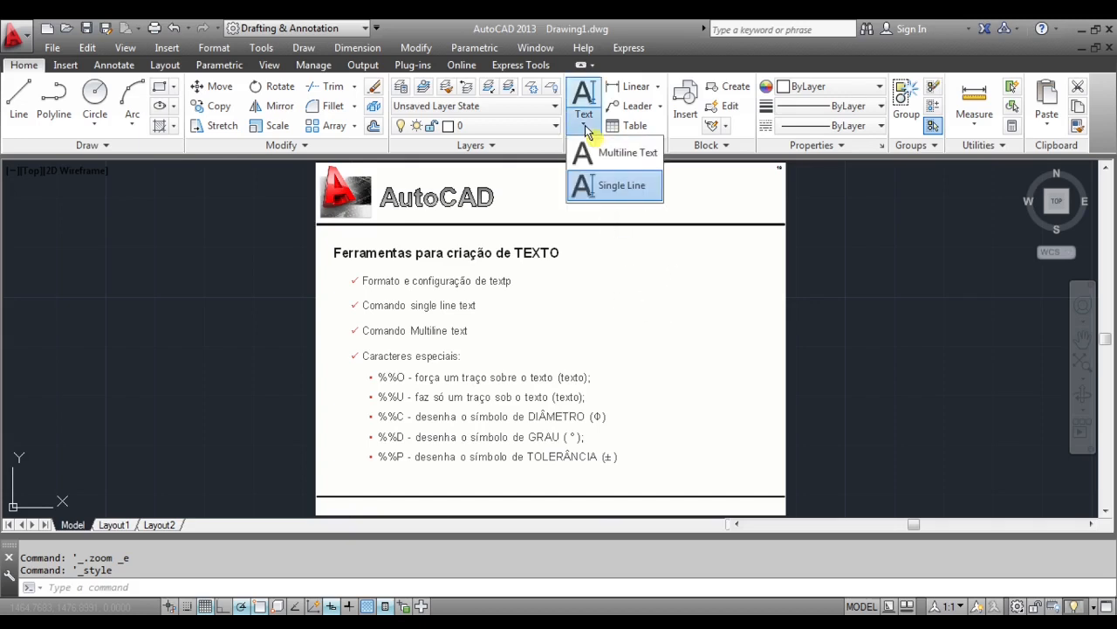
- Start single-line text beside the slide with default height and 30° rotation
left_click(618, 186)
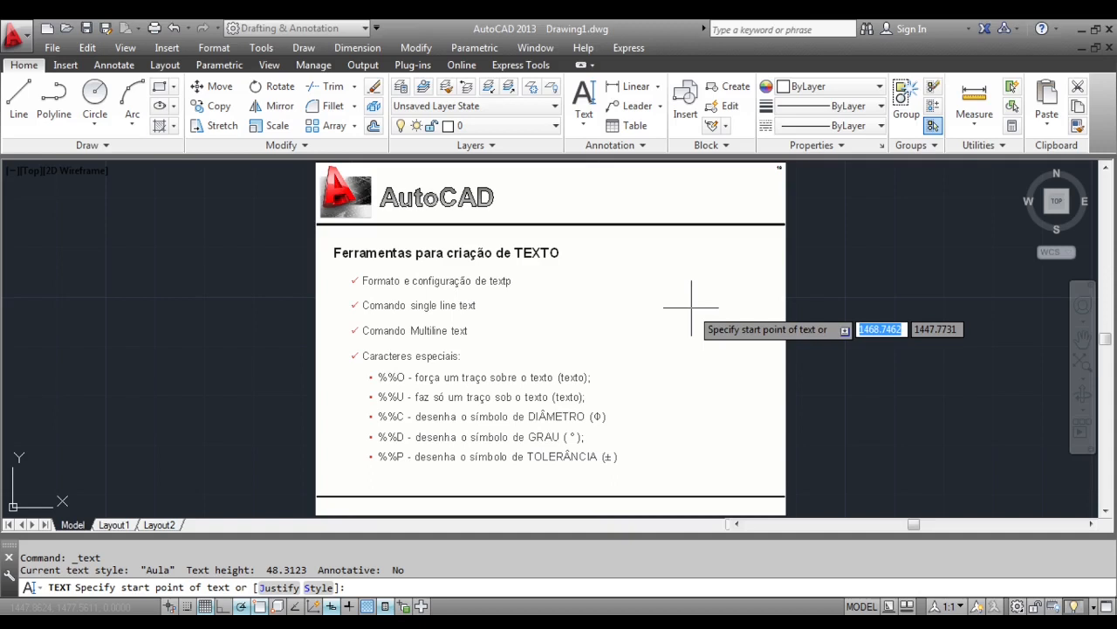
left_click(838, 331)
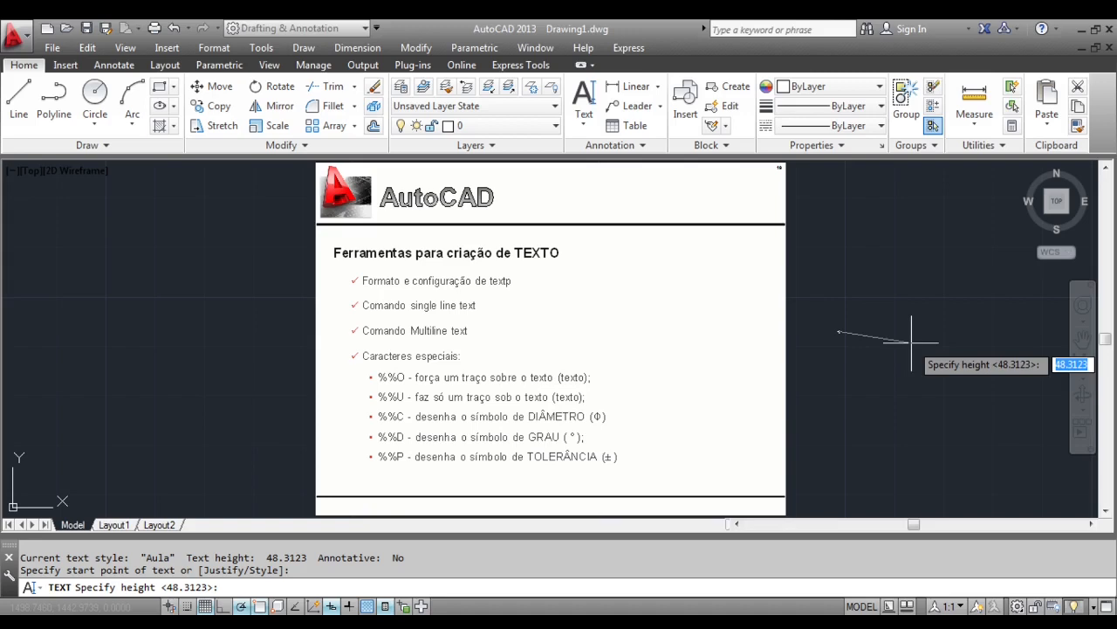
key("Return")
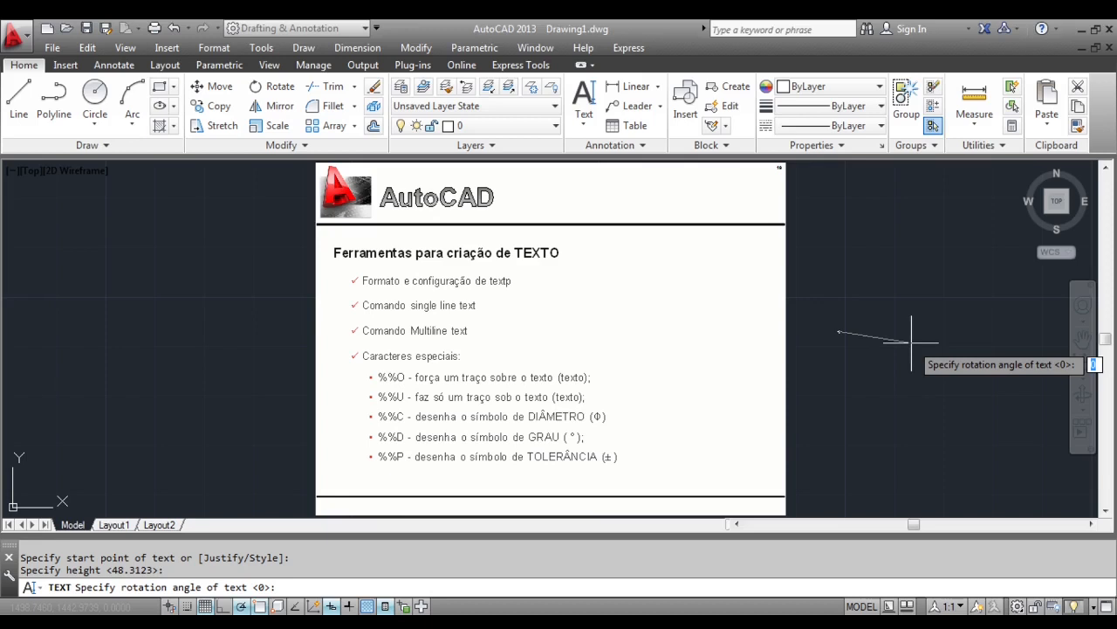
type("30")
key("Return")
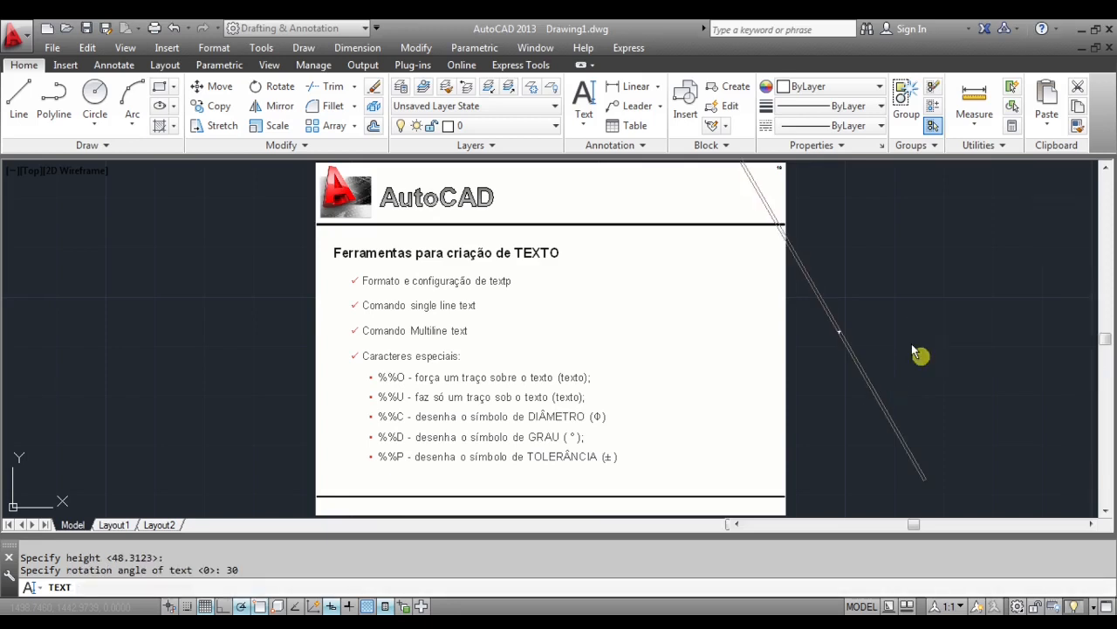
- Type 'Aula de AutoCAD' with the author's name on a second line, then finish
type("Aula")
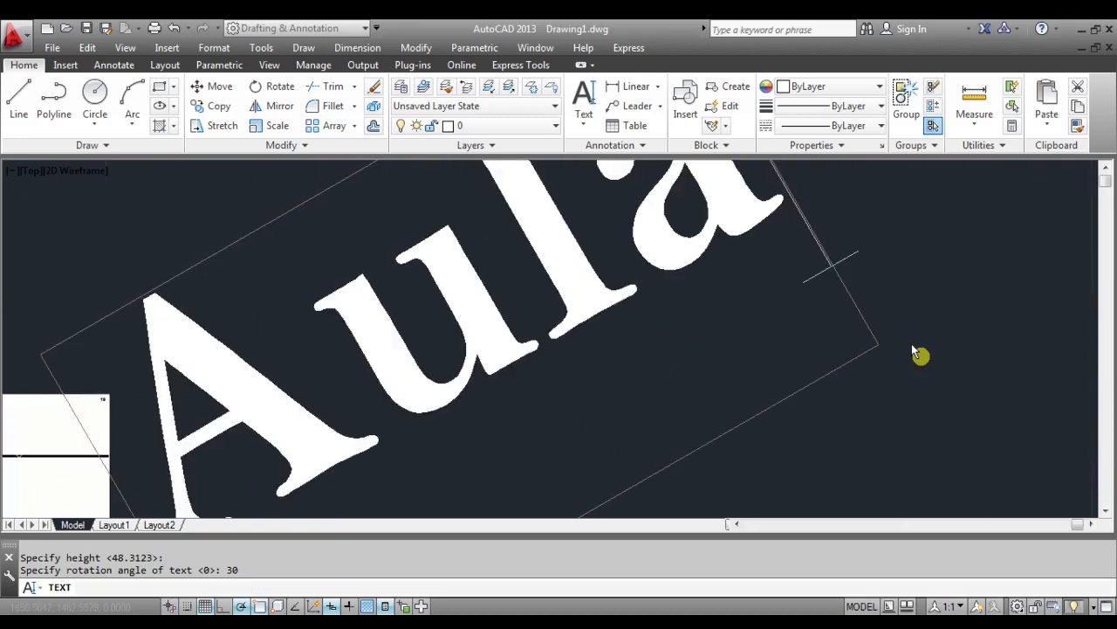
type(" de Aut")
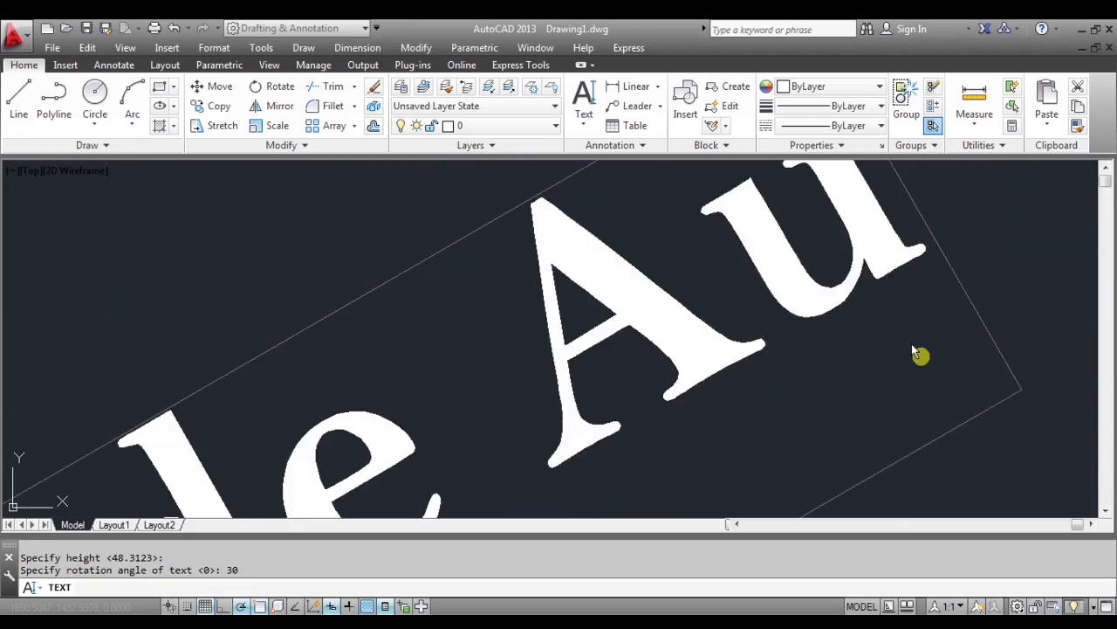
type("oCAD")
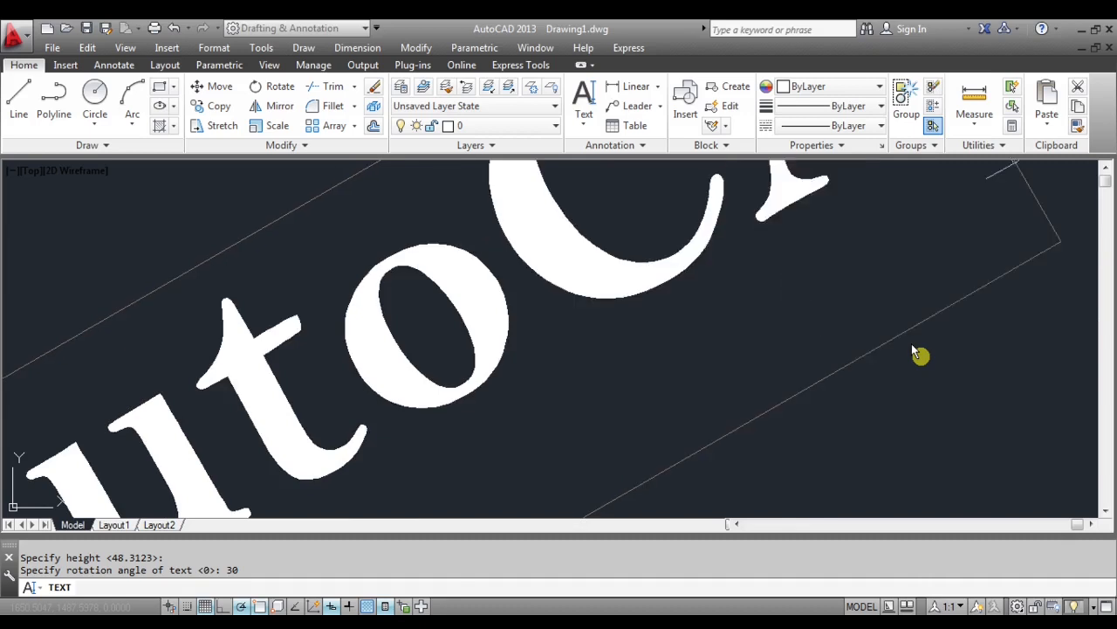
scroll(912, 343, "down", 10)
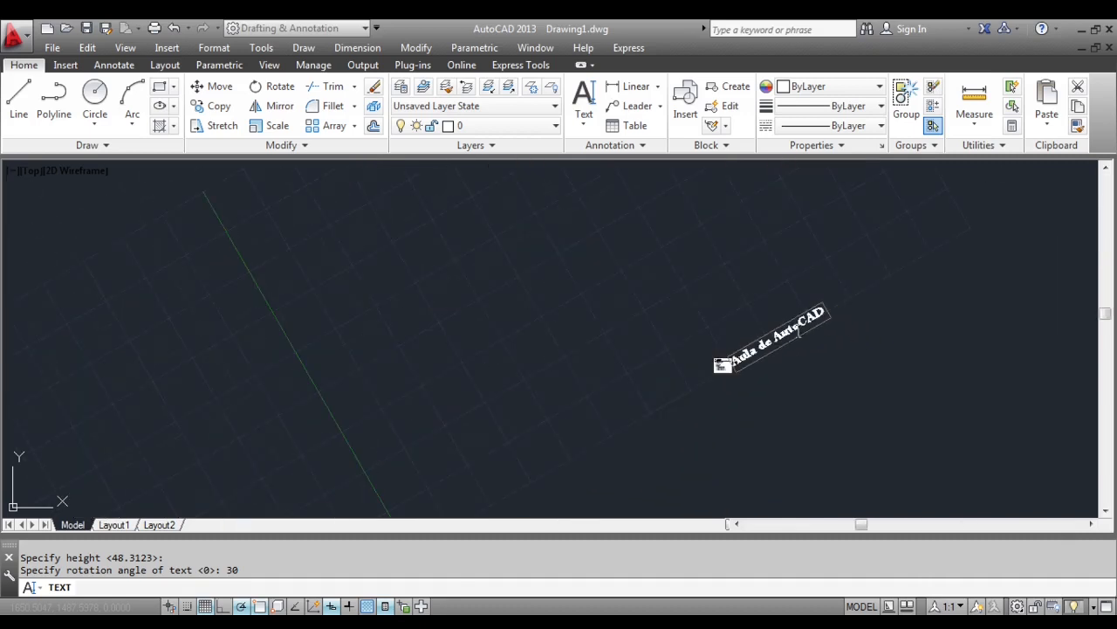
scroll(796, 334, "up", 5)
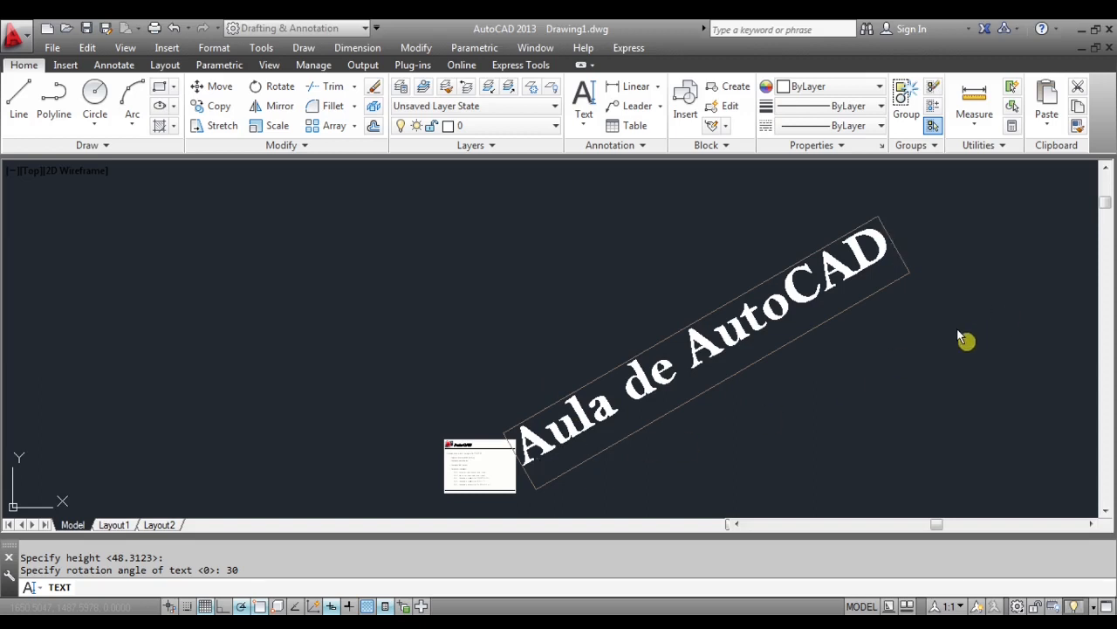
key("Return")
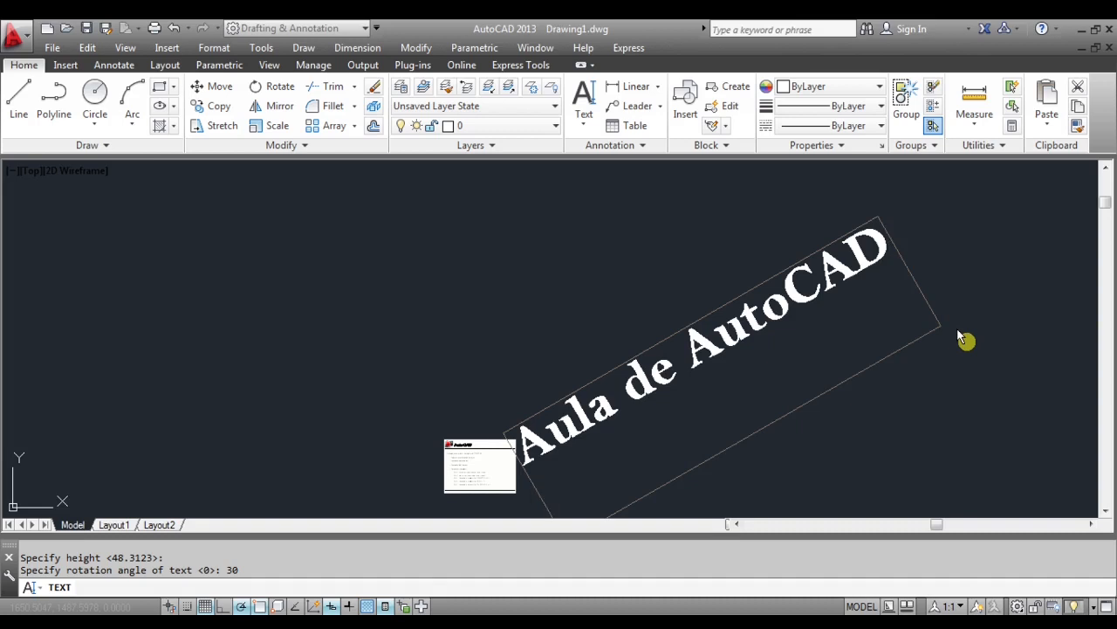
type("Kelvin")
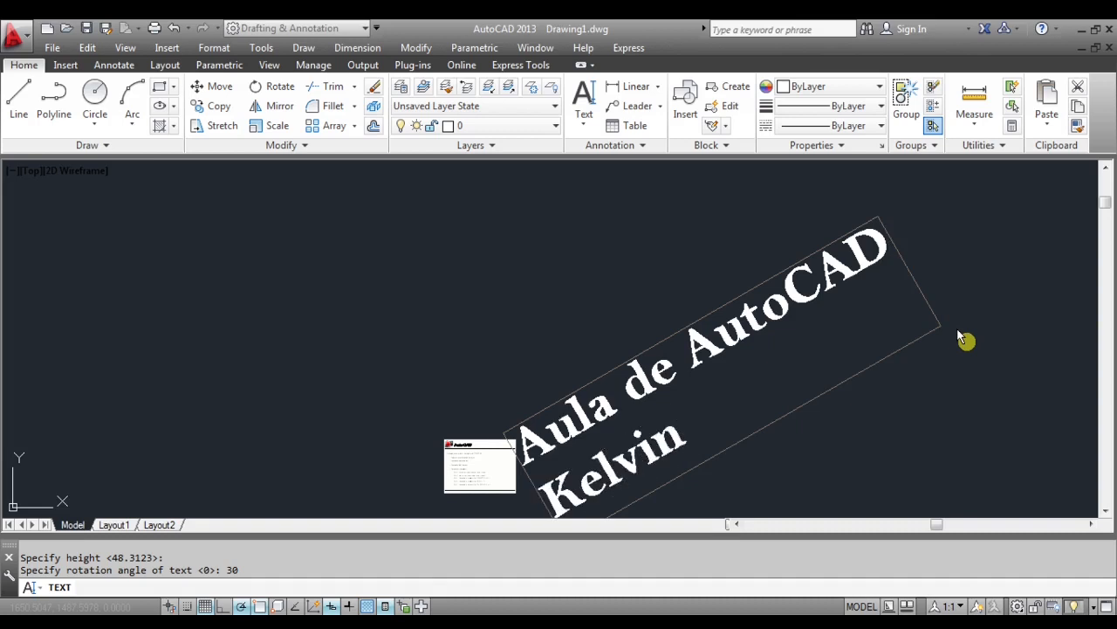
key("Return")
key("Return")
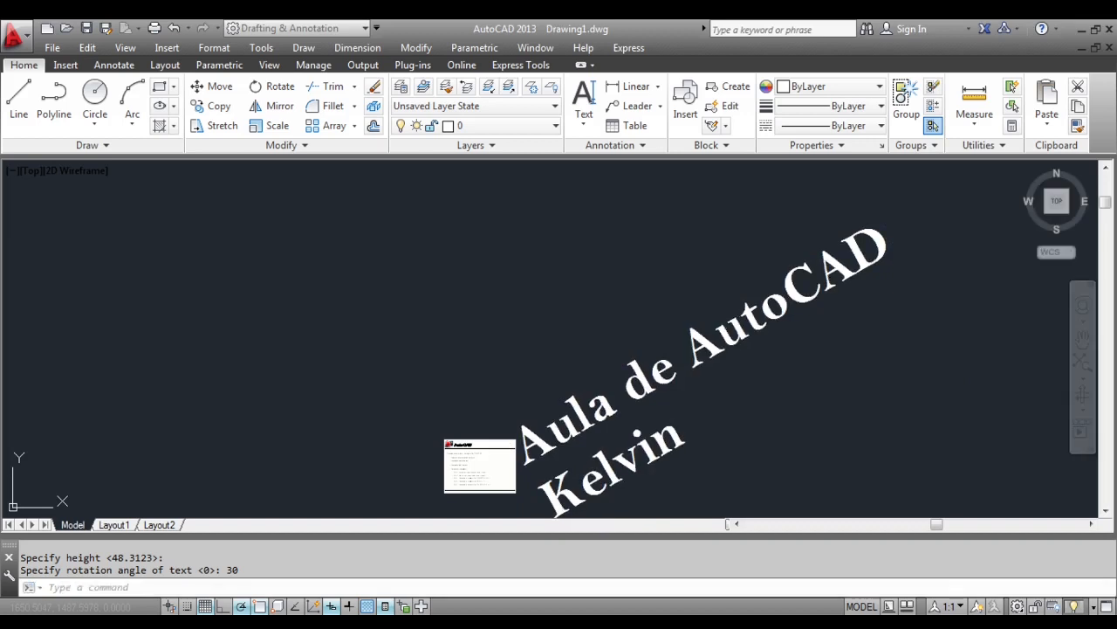
- Select each single-line text in turn to inspect its Aula style, height and rotation
left_click(610, 360)
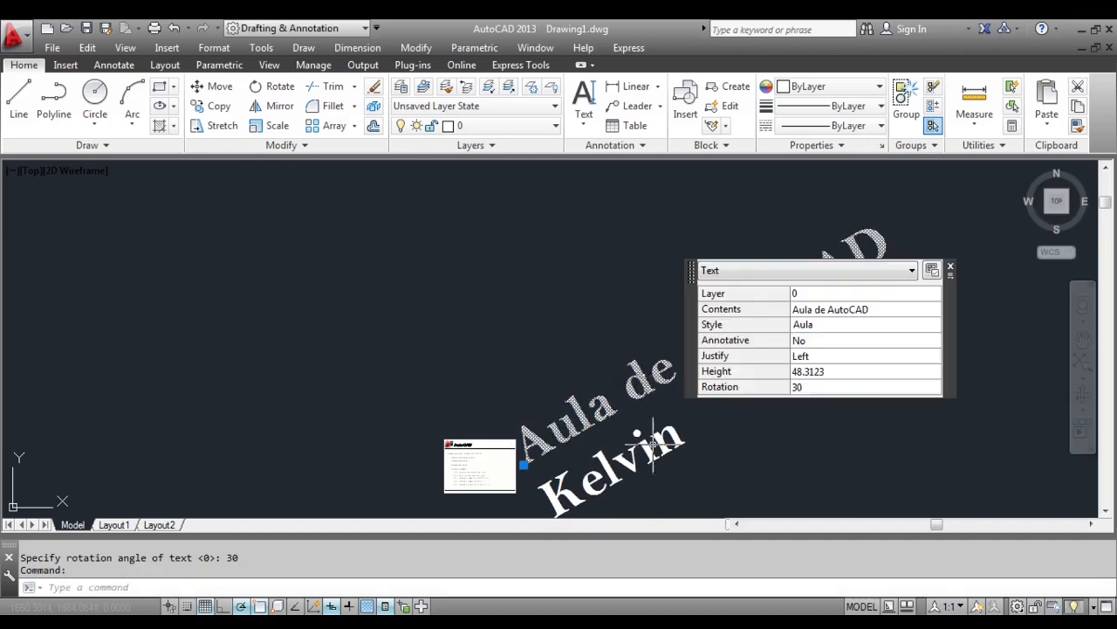
left_click(653, 452)
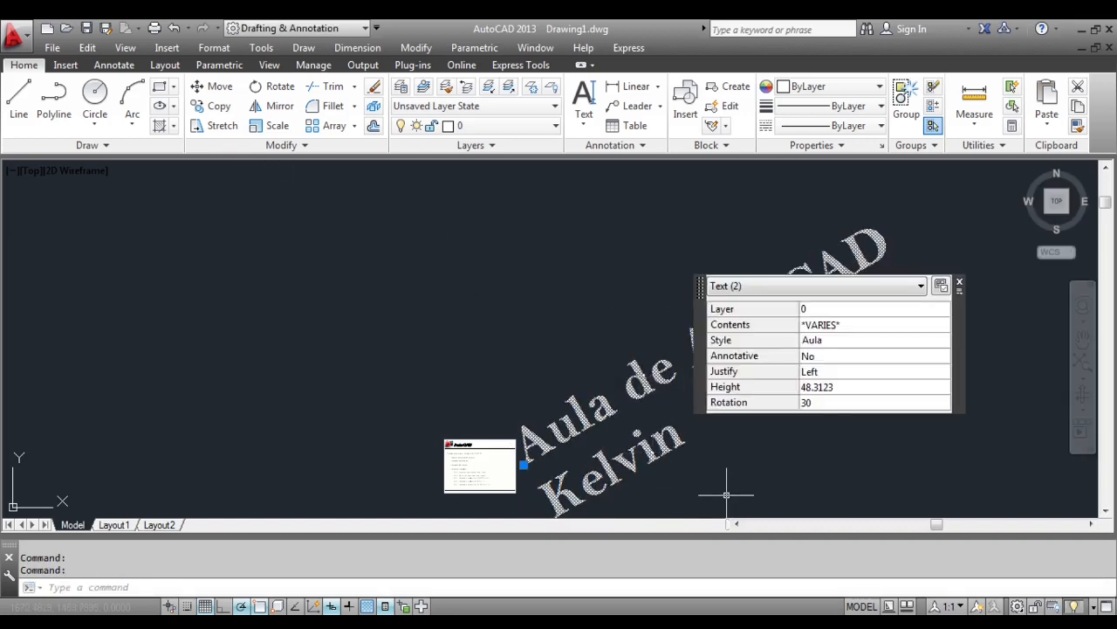
key("Escape")
middle_click_drag(731, 439, 738, 361)
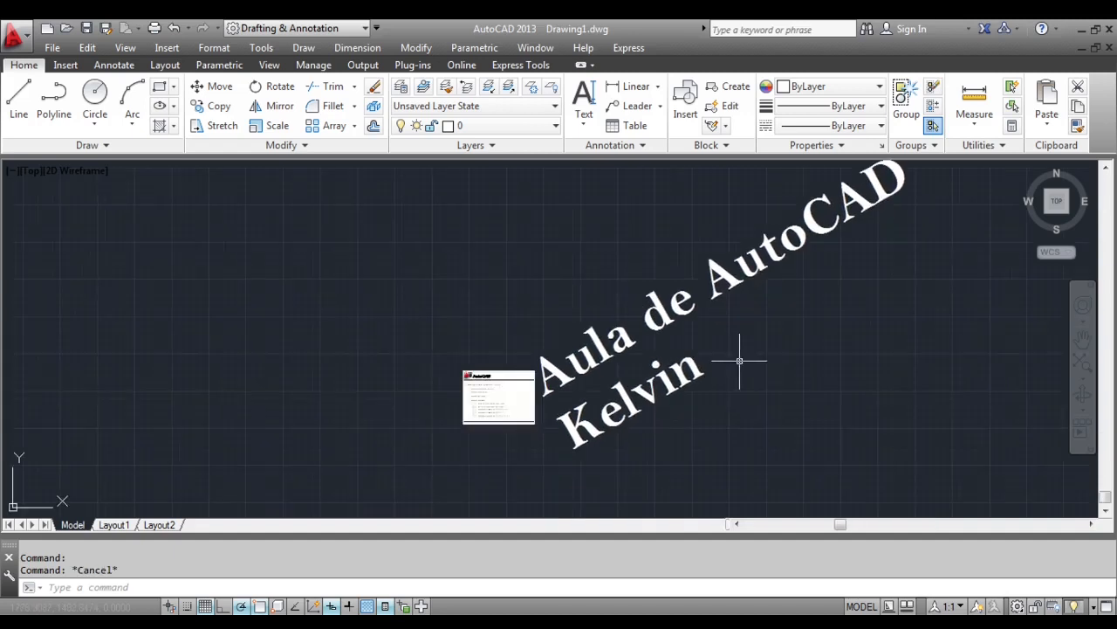
left_click(716, 290)
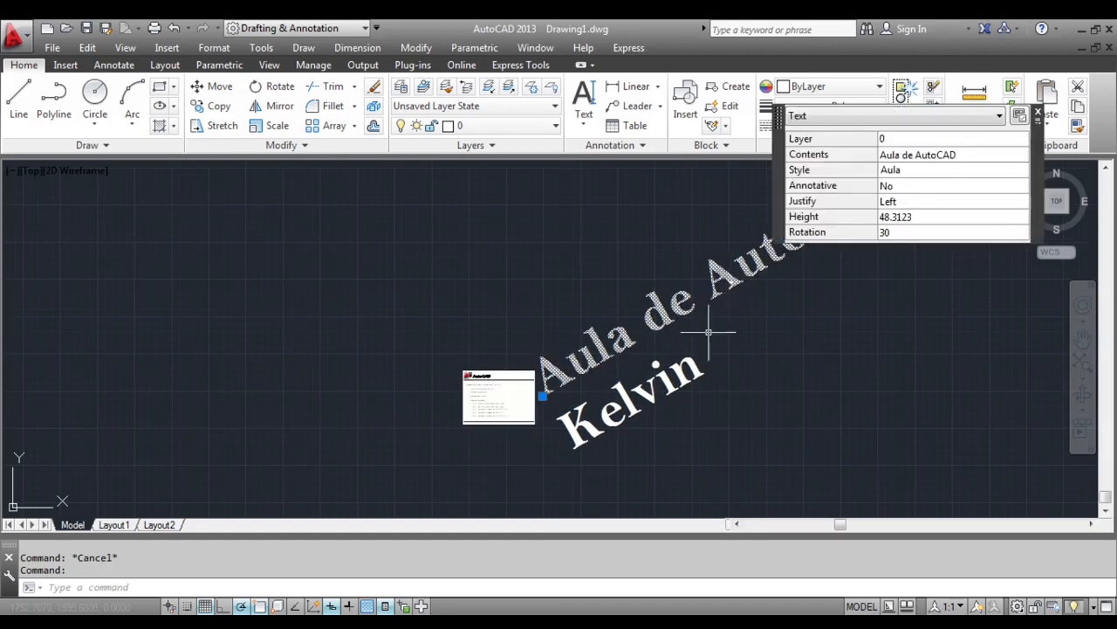
key("Escape")
left_click(669, 380)
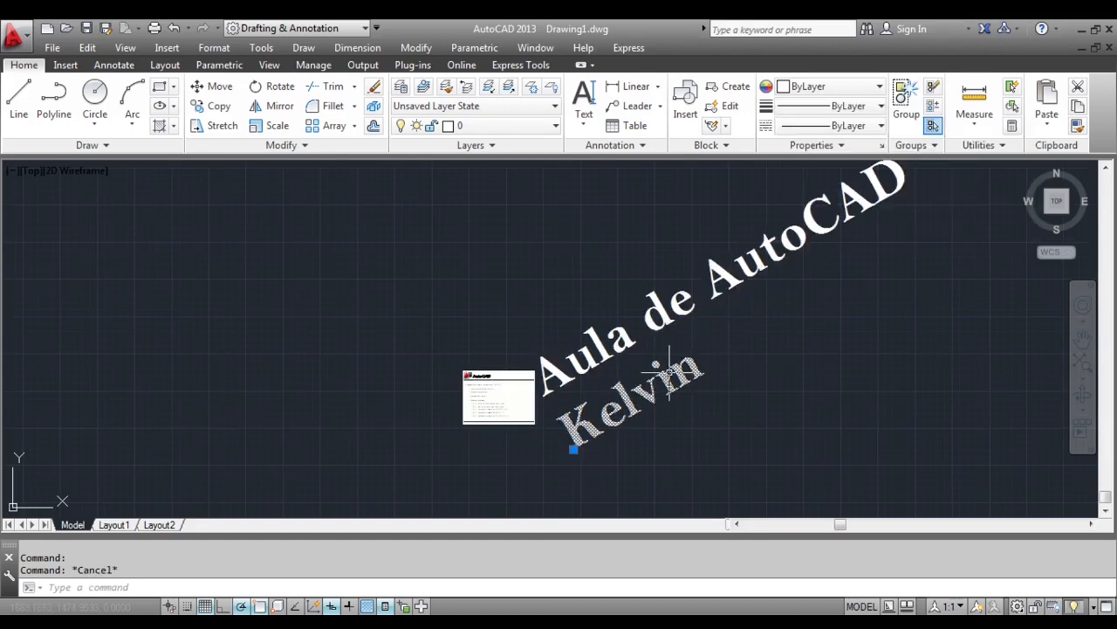
key("Escape")
left_click(583, 123)
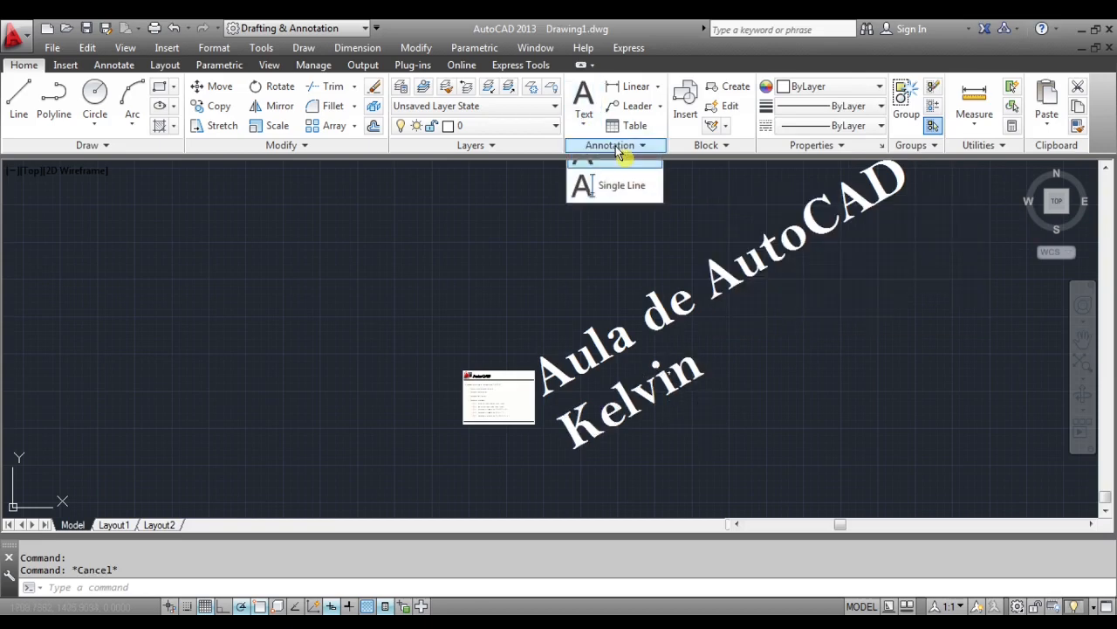
- Draw a multiline text box holding 'Aula de AutoCAD' and the author's name, widened to fit
left_click(617, 154)
scroll(620, 168, "down", 4)
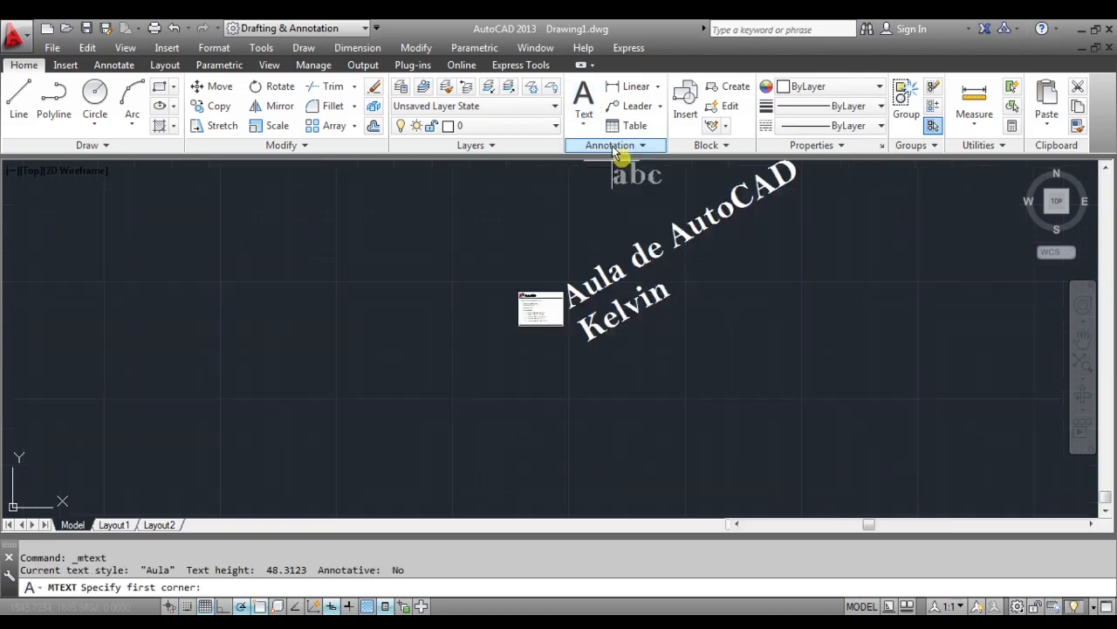
left_click(694, 279)
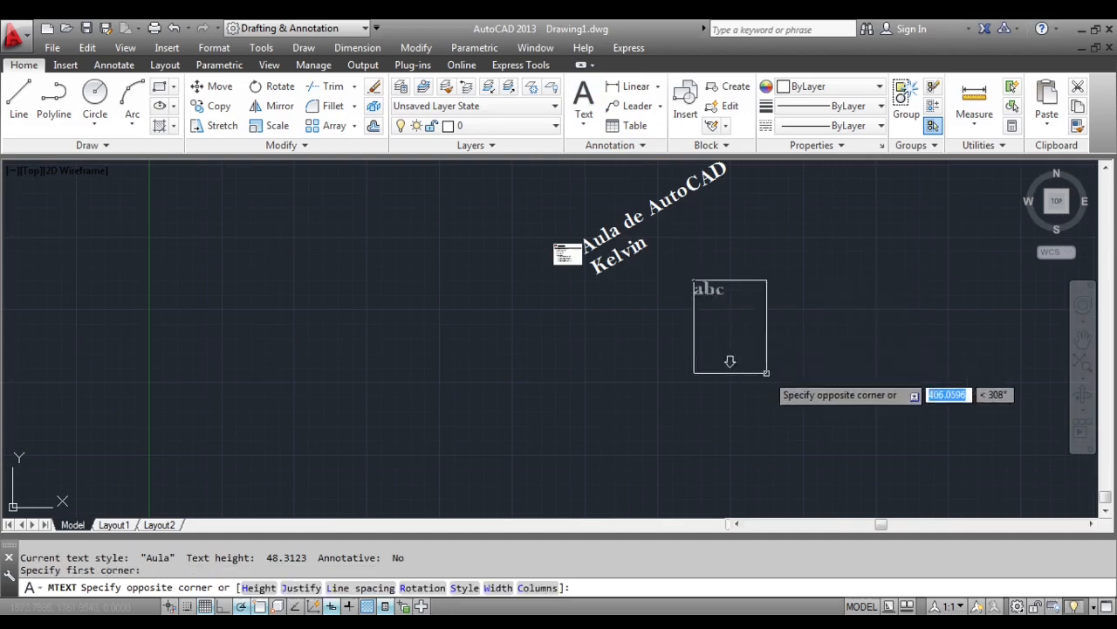
left_click(826, 382)
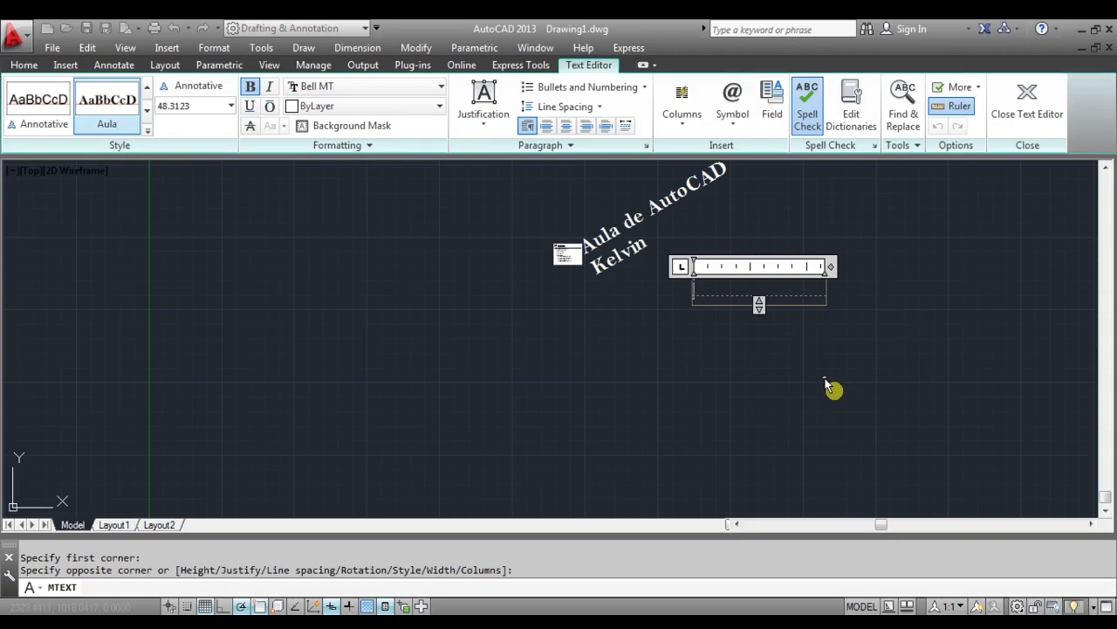
type("Aula d")
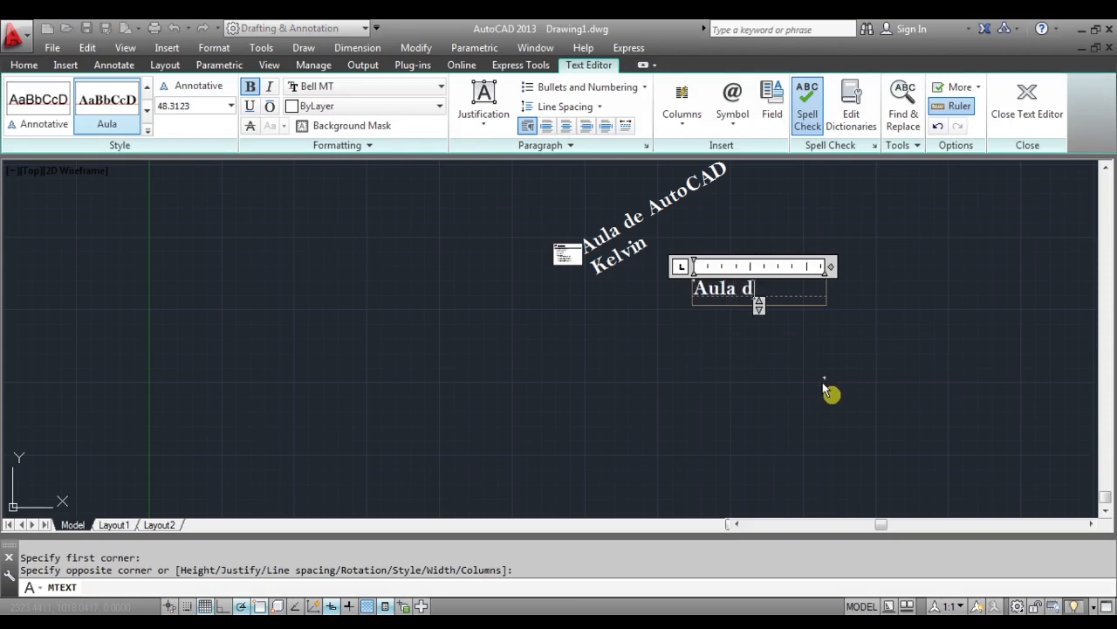
type("e AutoCAD")
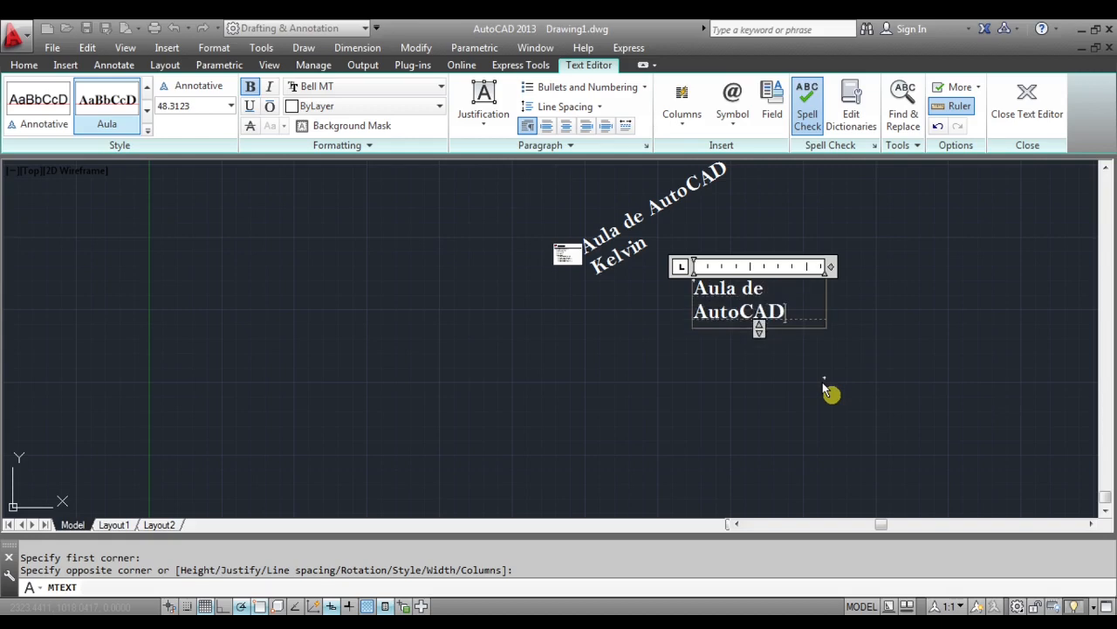
key("Return")
key("Return")
type("Kel")
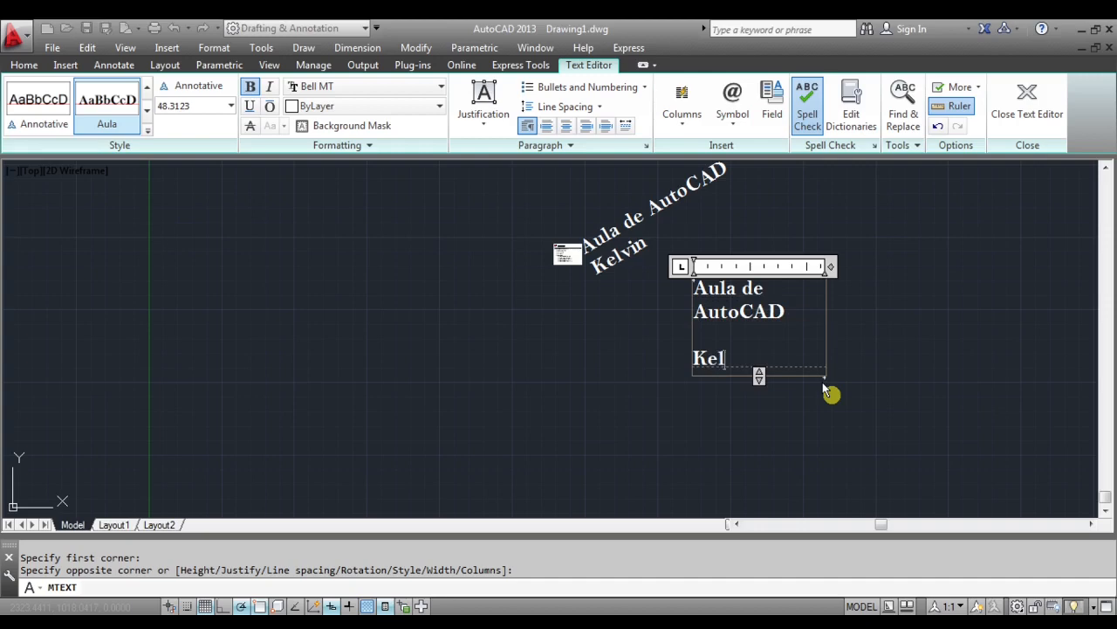
type("vin de Paula")
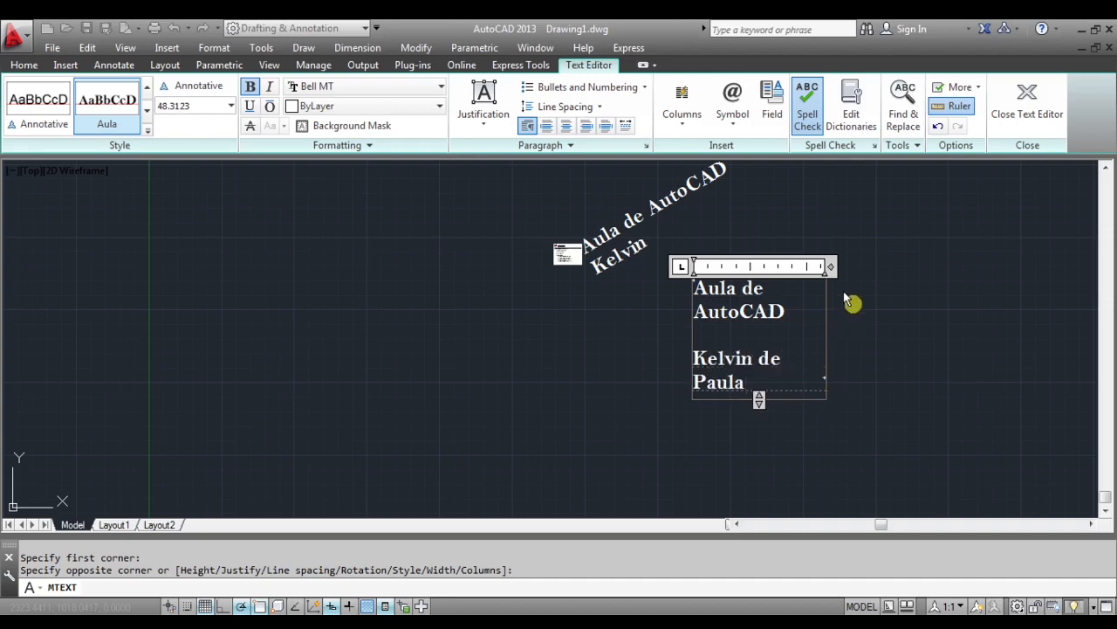
left_click_drag(831, 267, 937, 267)
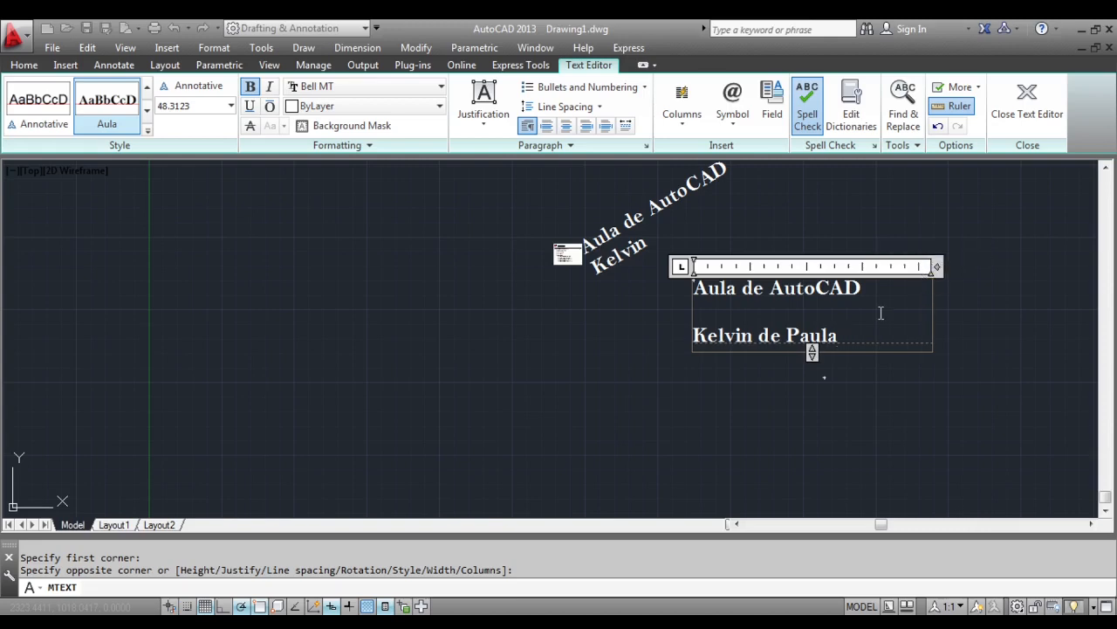
- Make the title line italic, underlined and overlined, and strike through the name line
triple_click(711, 302)
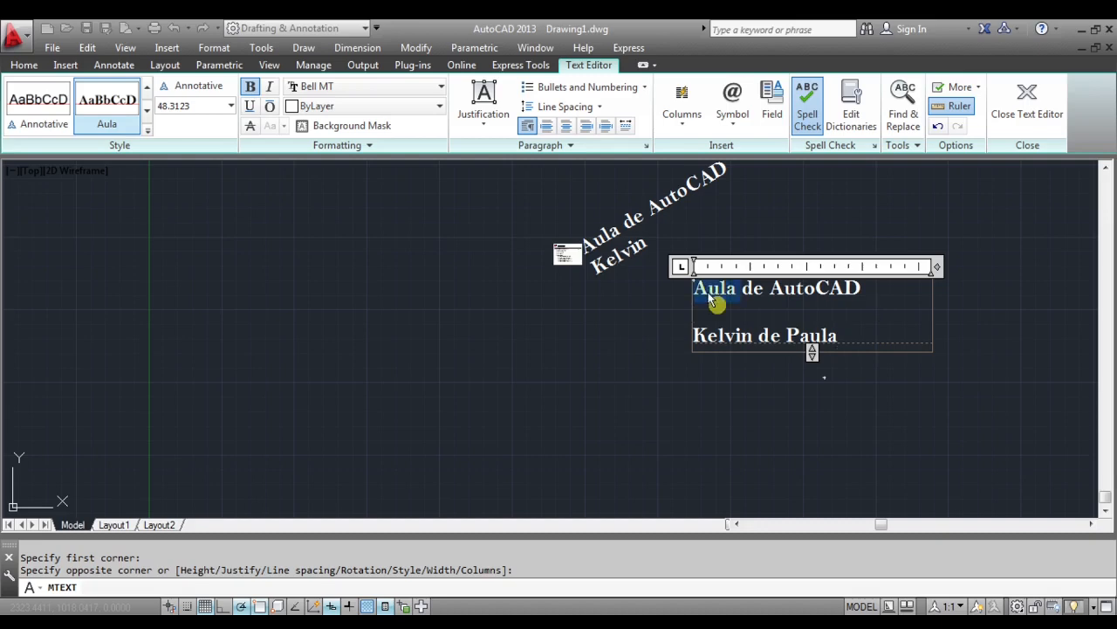
left_click(270, 88)
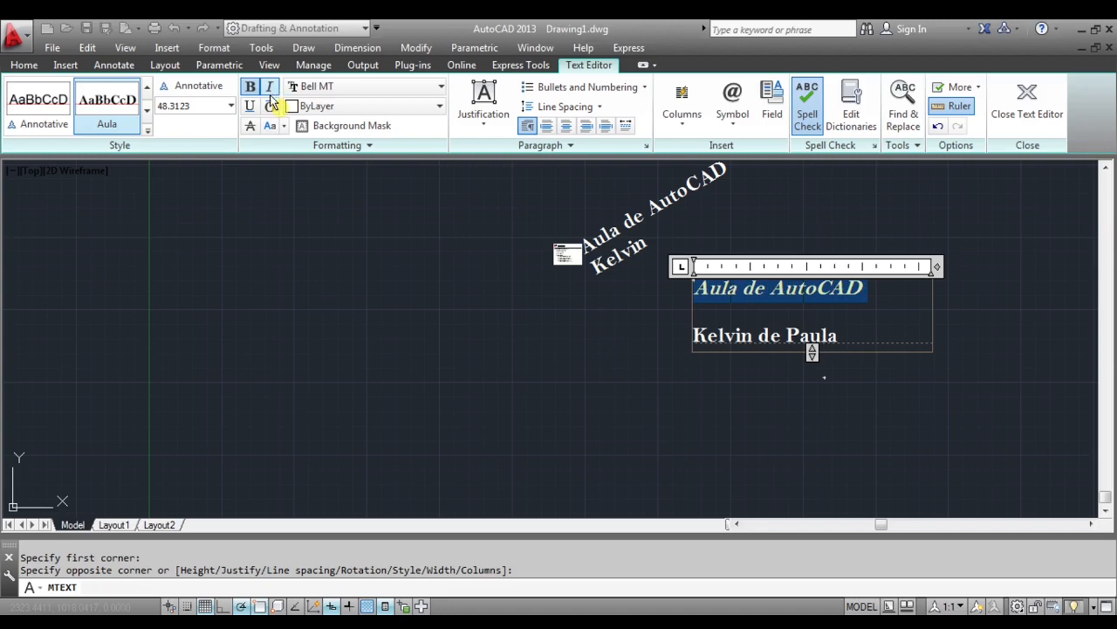
left_click(251, 108)
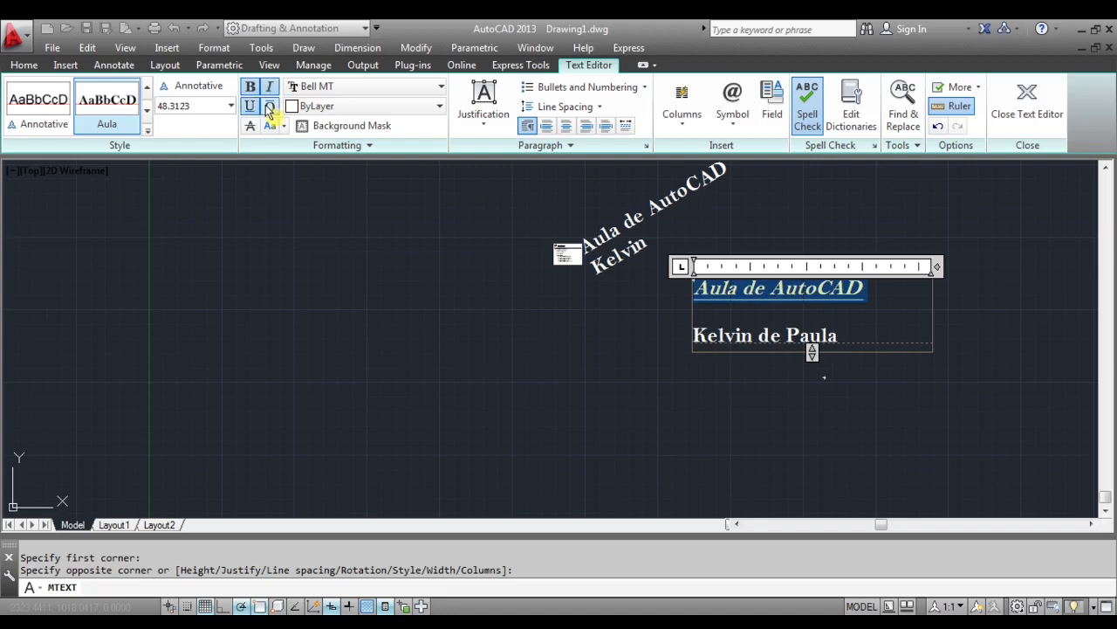
left_click(271, 107)
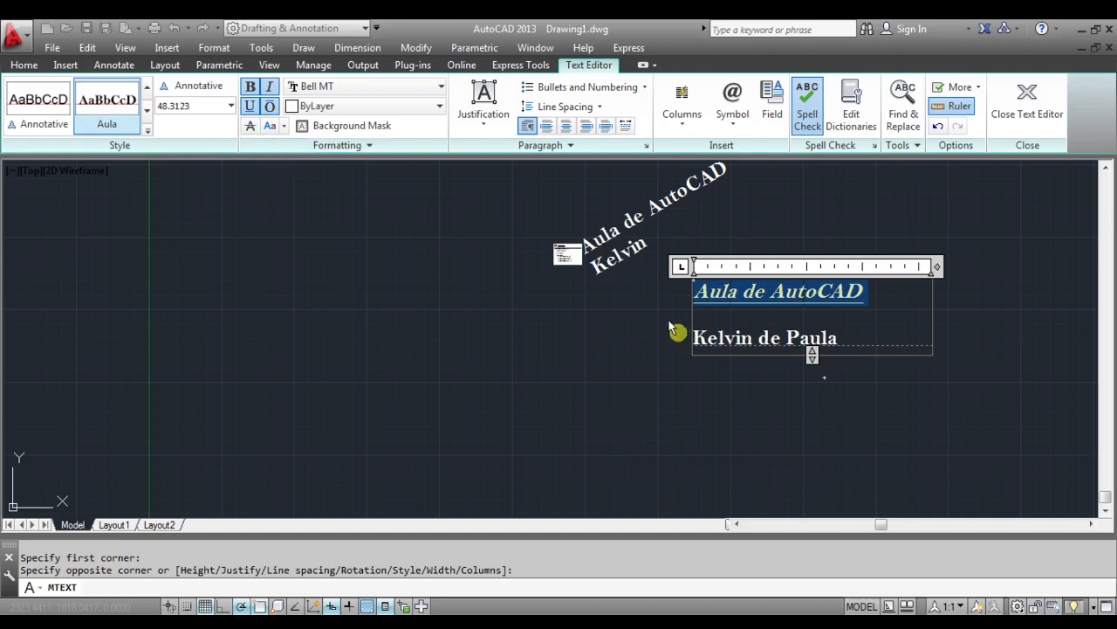
left_click_drag(694, 339, 838, 339)
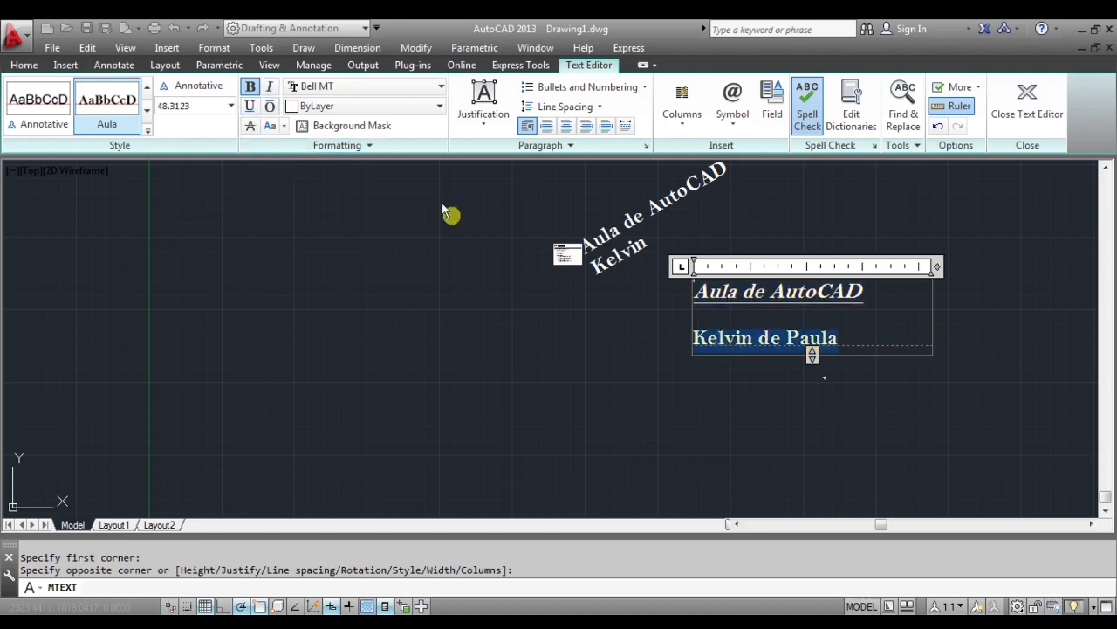
left_click(250, 125)
- Select all the multiline text and the text height field
left_click(754, 312)
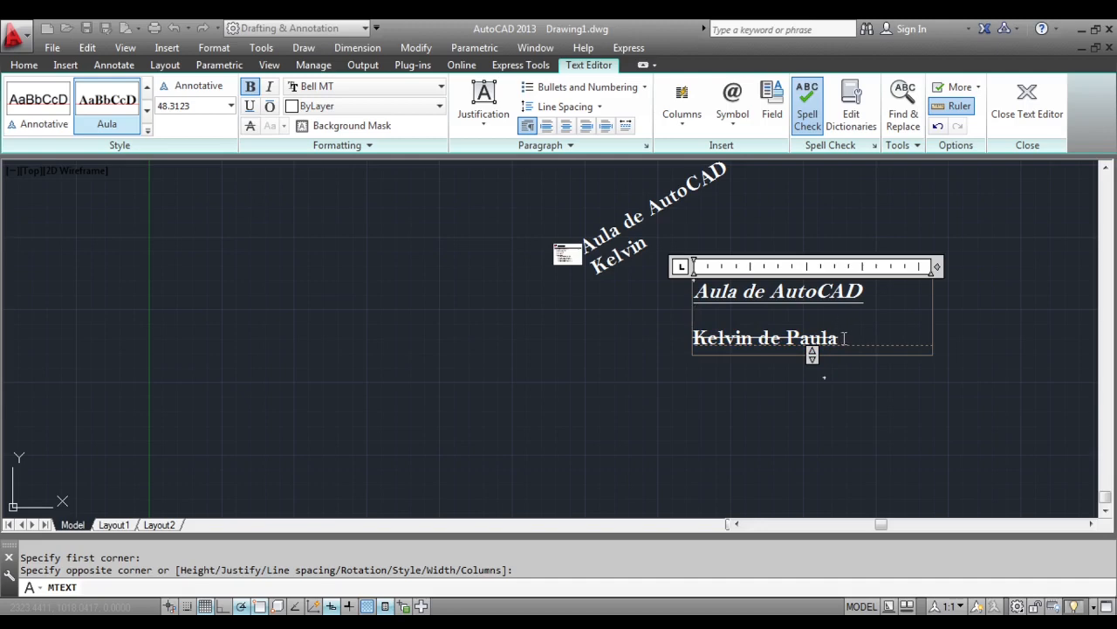
key("ctrl+a")
left_click(230, 106)
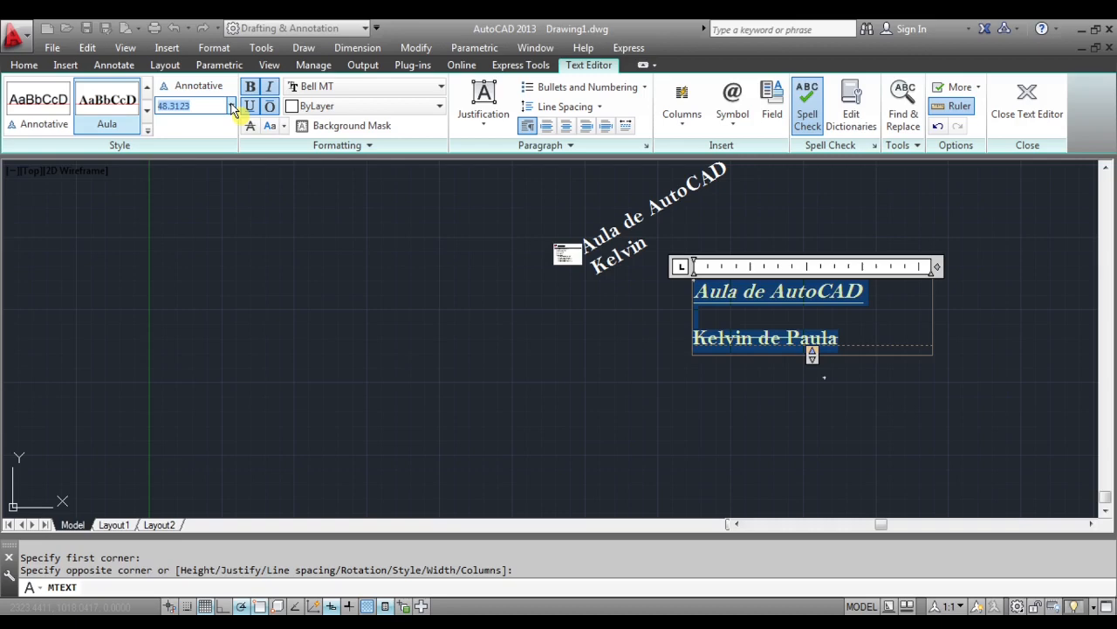
- Set the text height to 30 and change it to UPPERCASE after trying lowercase
type("30")
key("Return")
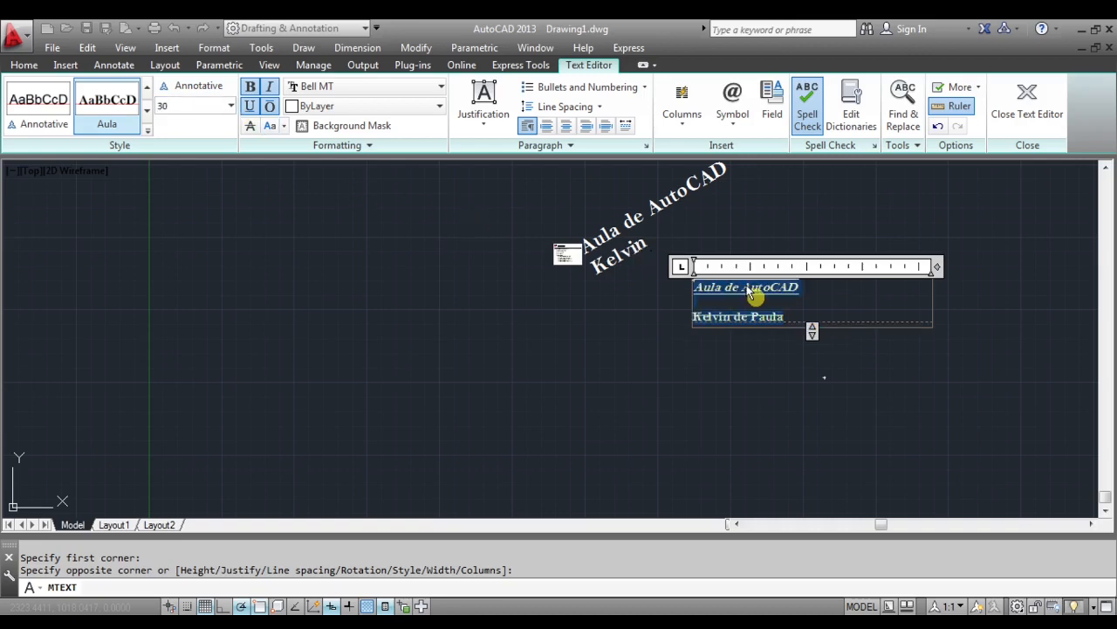
left_click(285, 127)
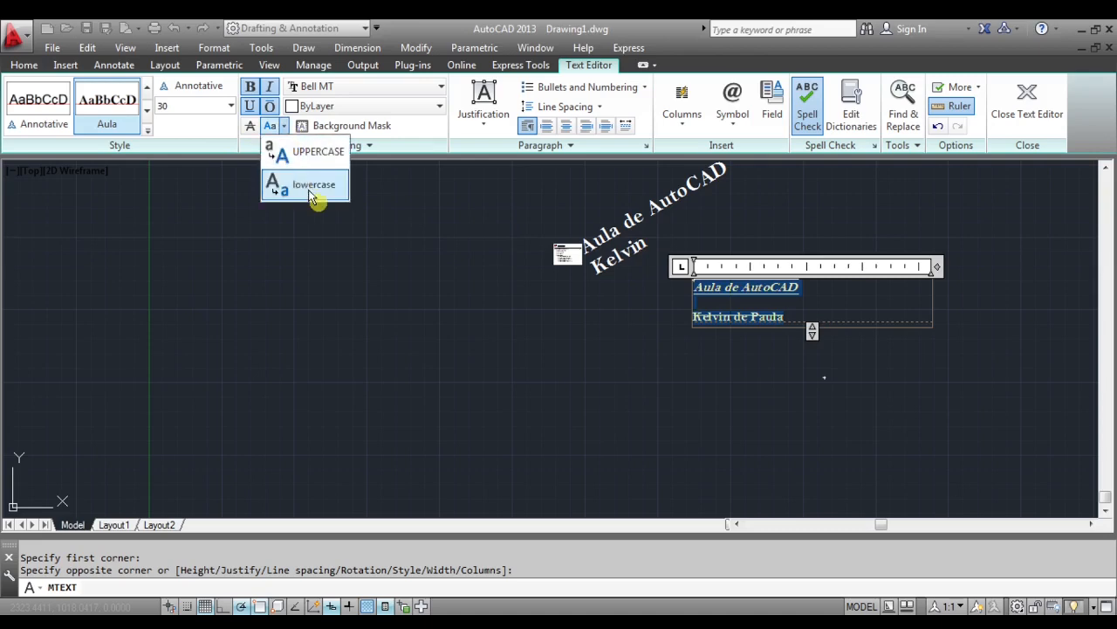
left_click(310, 155)
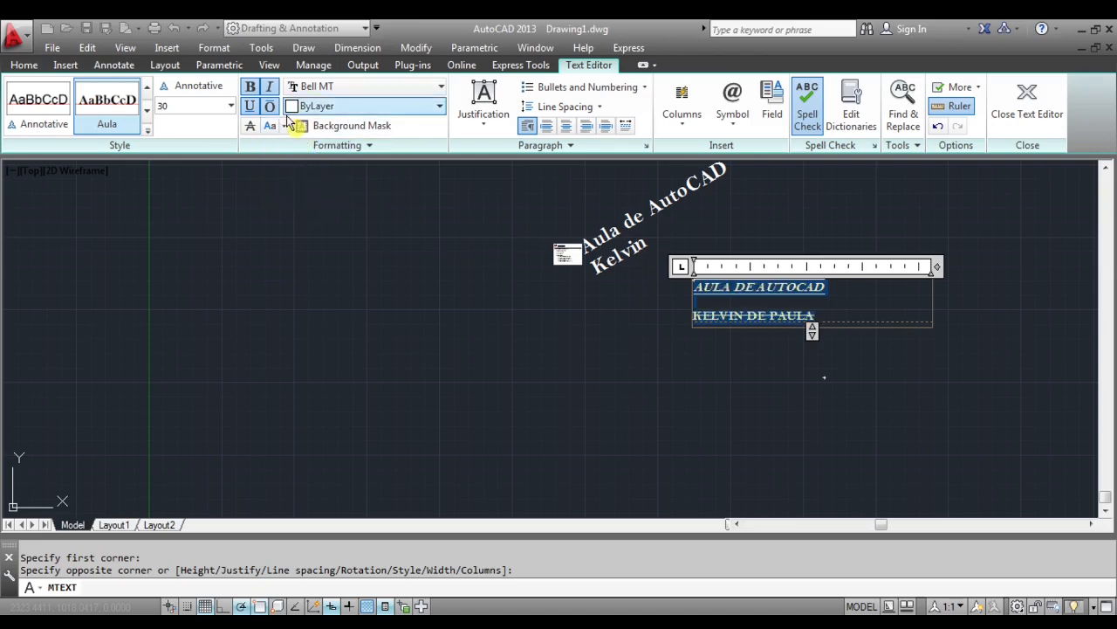
left_click(285, 126)
left_click(288, 182)
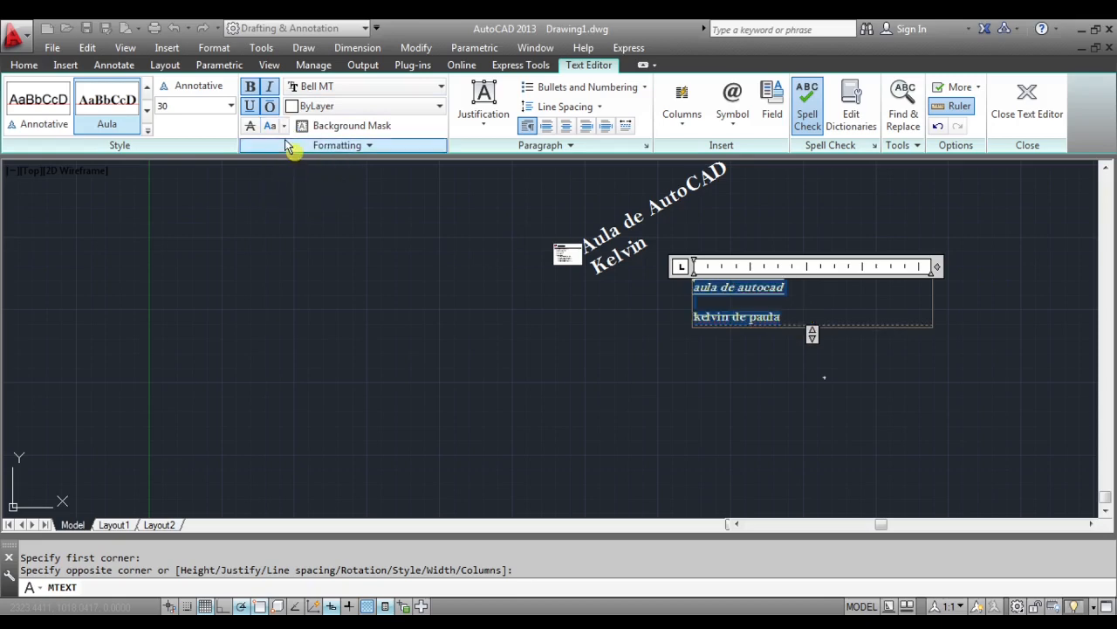
left_click(283, 127)
left_click(293, 152)
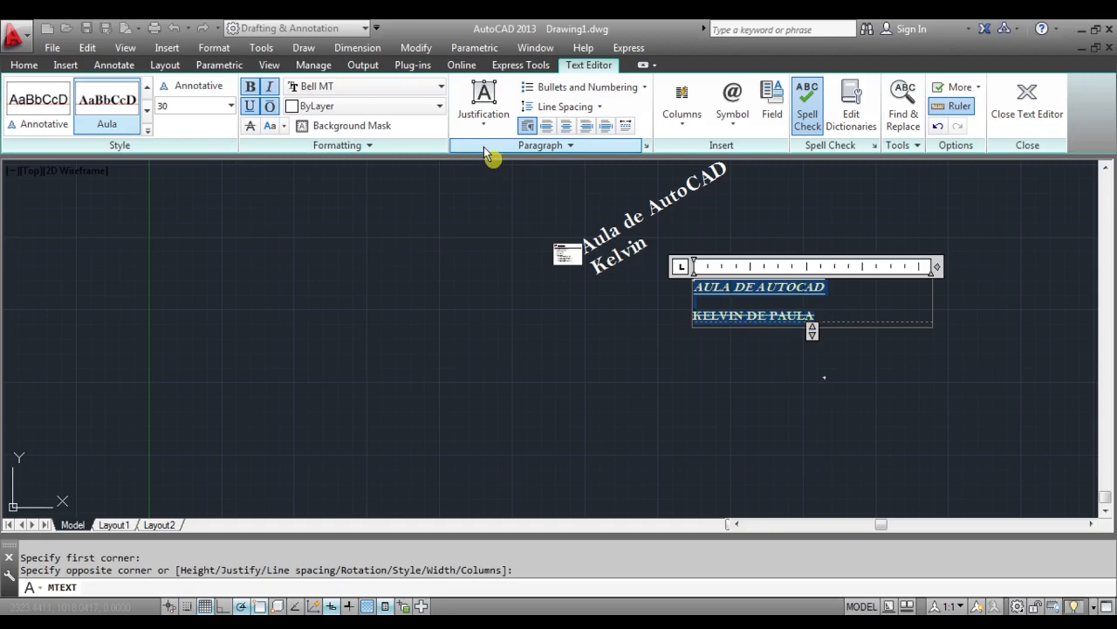
- Try the left, center, right and justify alignments, then increase the line spacing
left_click(549, 128)
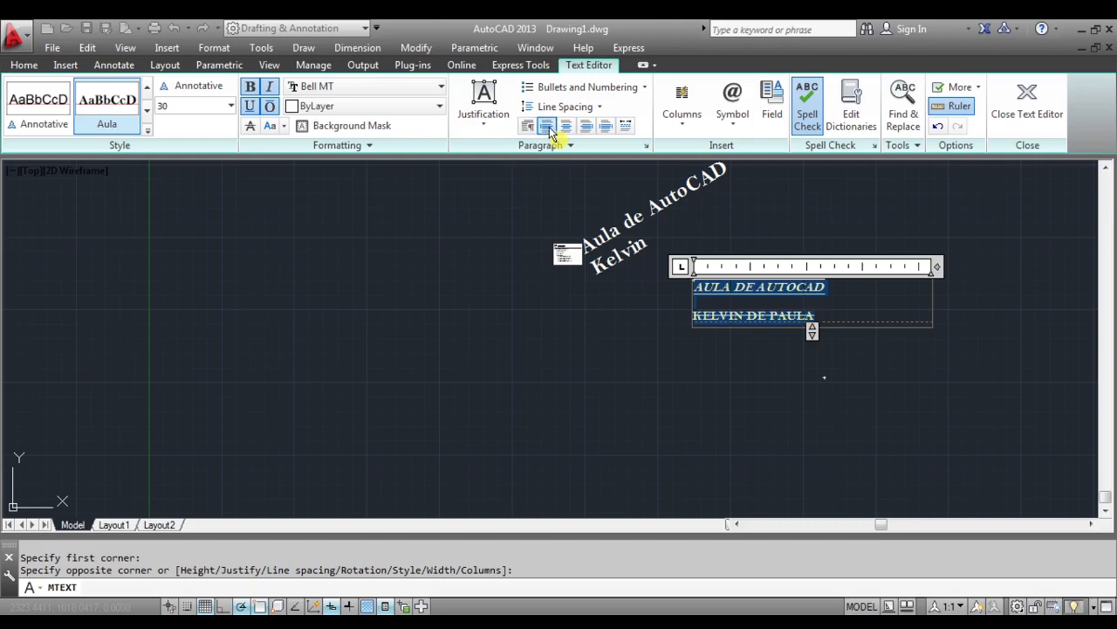
left_click(569, 127)
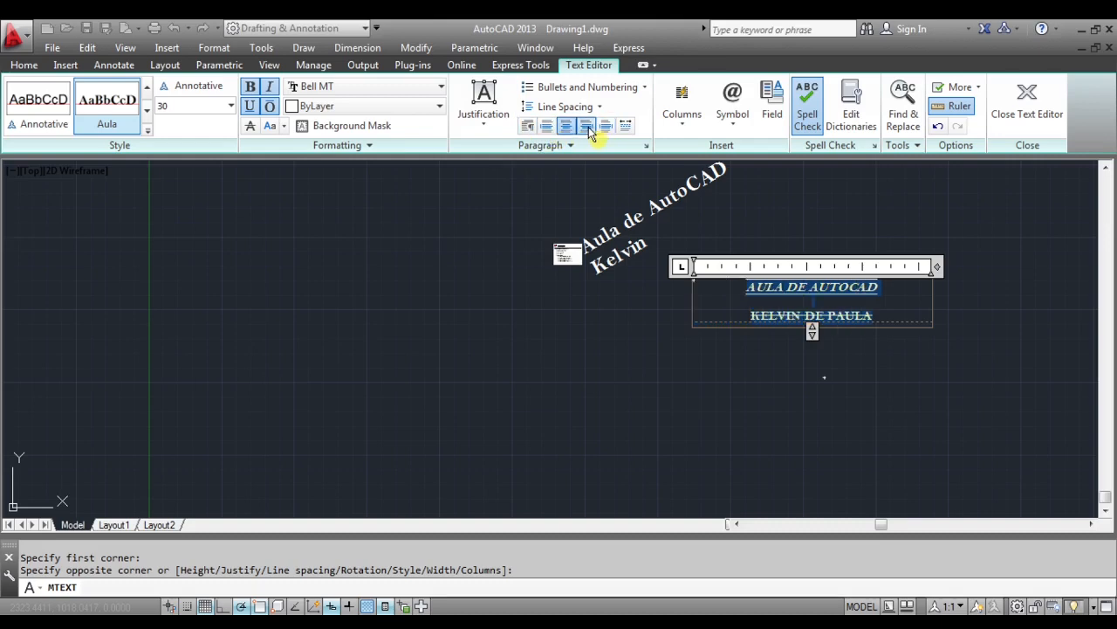
left_click(586, 127)
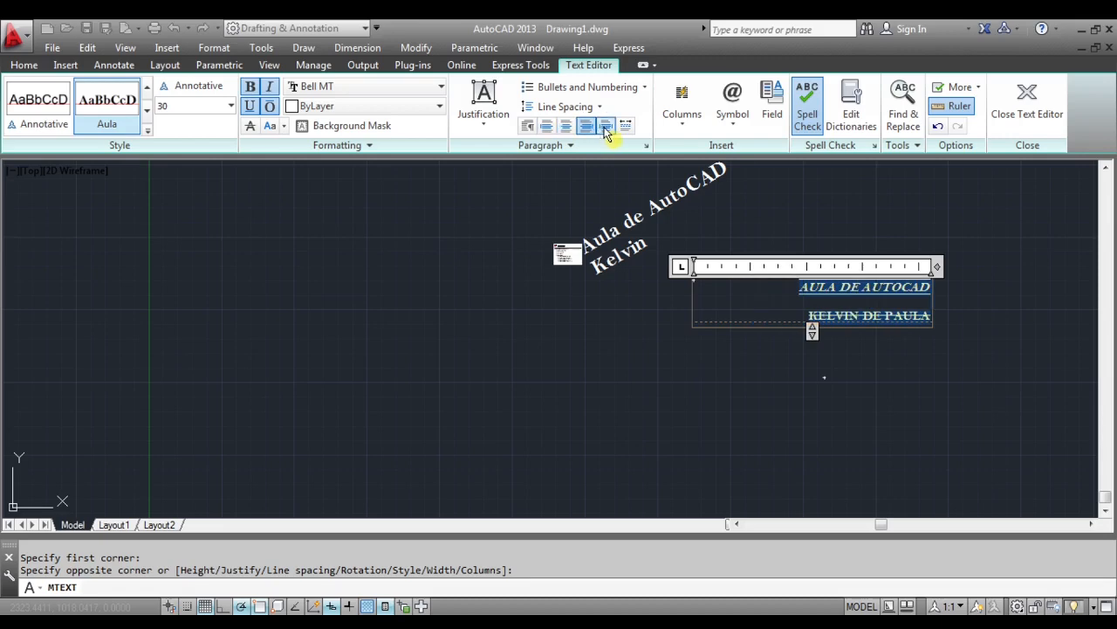
left_click(606, 127)
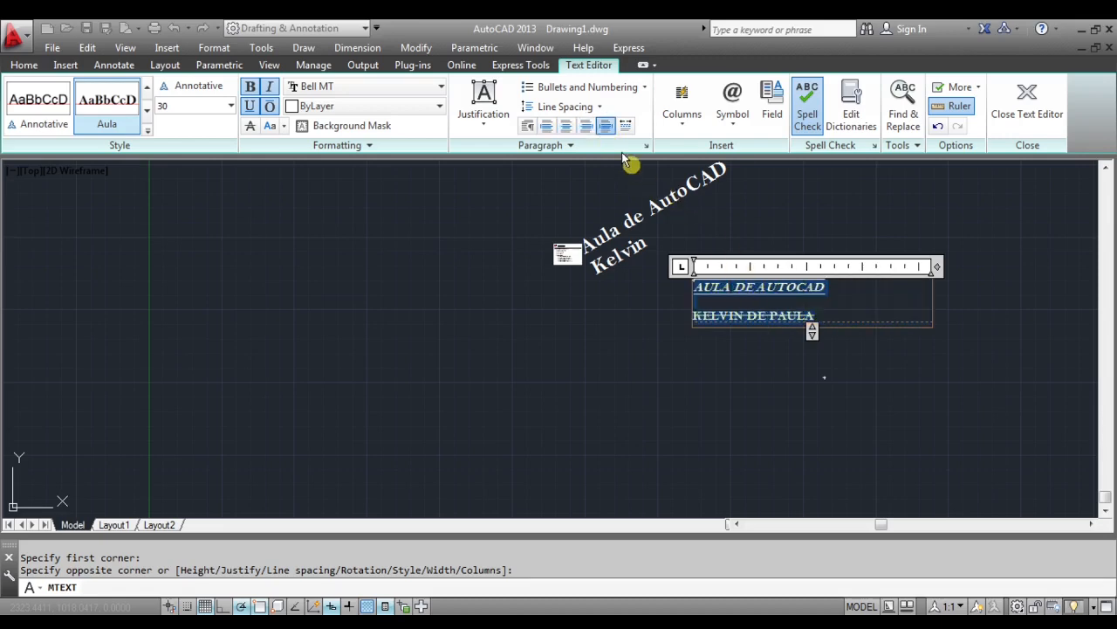
left_click(598, 107)
left_click(573, 177)
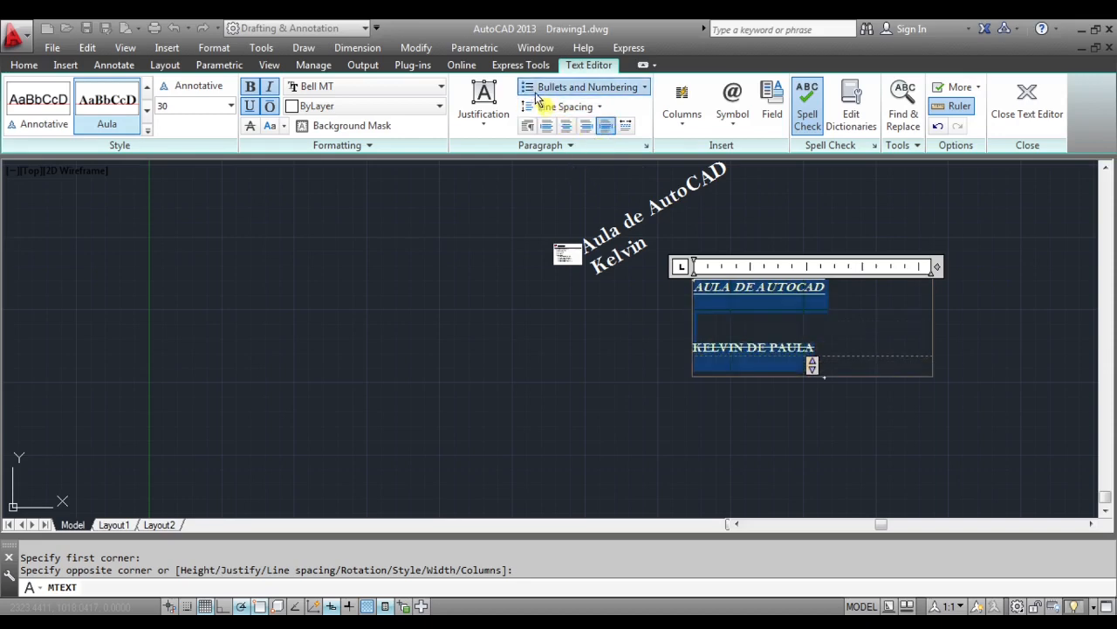
- Number the two lines, insert a diameter symbol after the name, and close the text editor
left_click(567, 128)
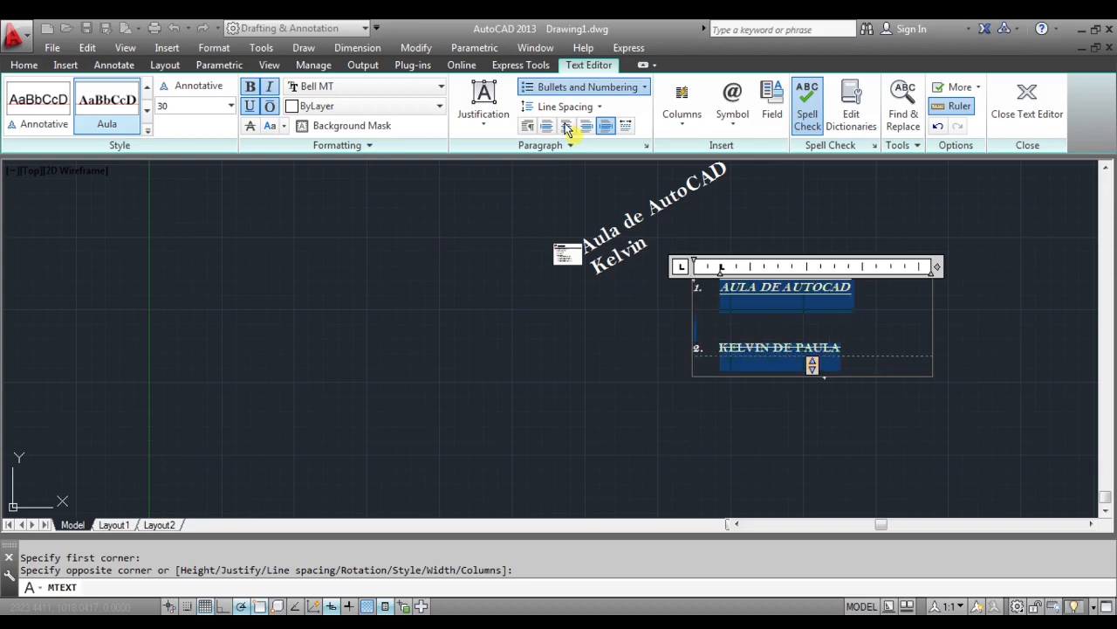
left_click(853, 361)
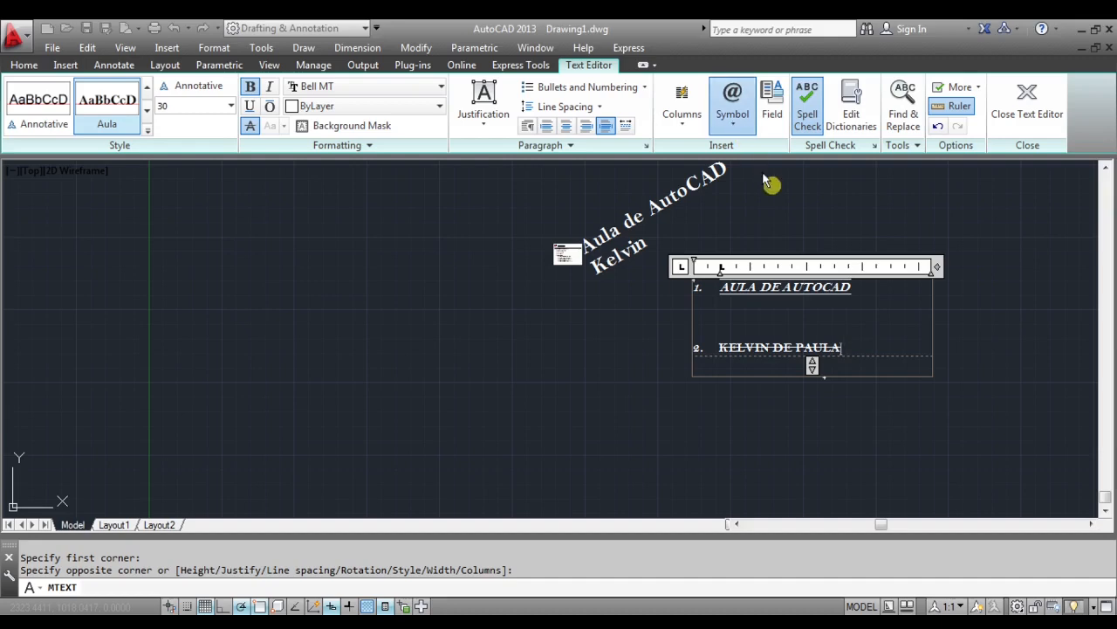
left_click(808, 191)
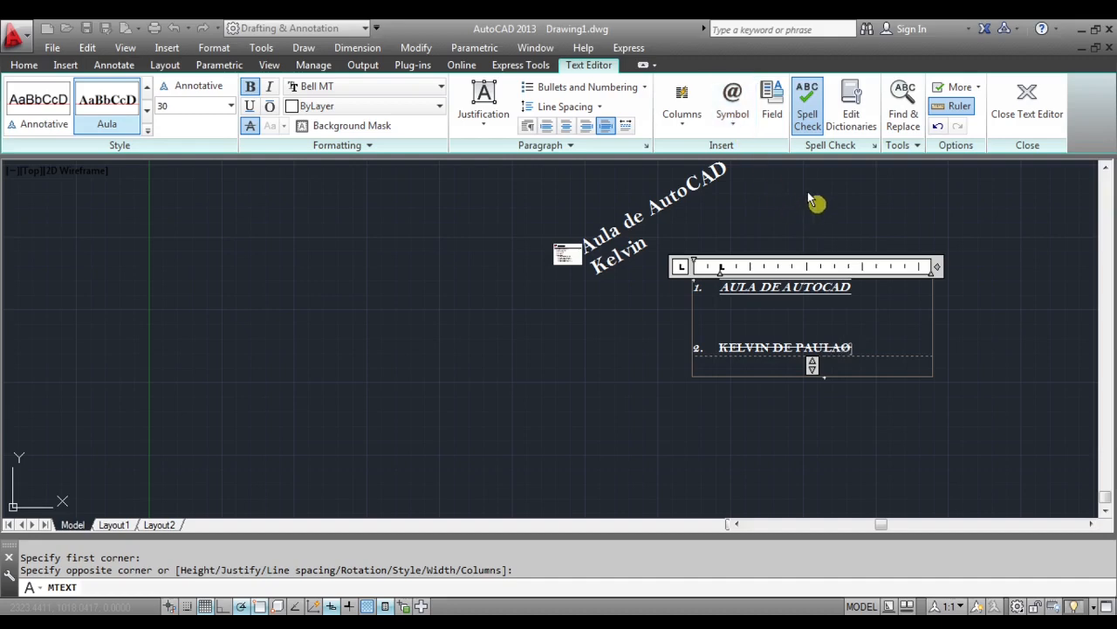
left_click(880, 319)
left_click(822, 213)
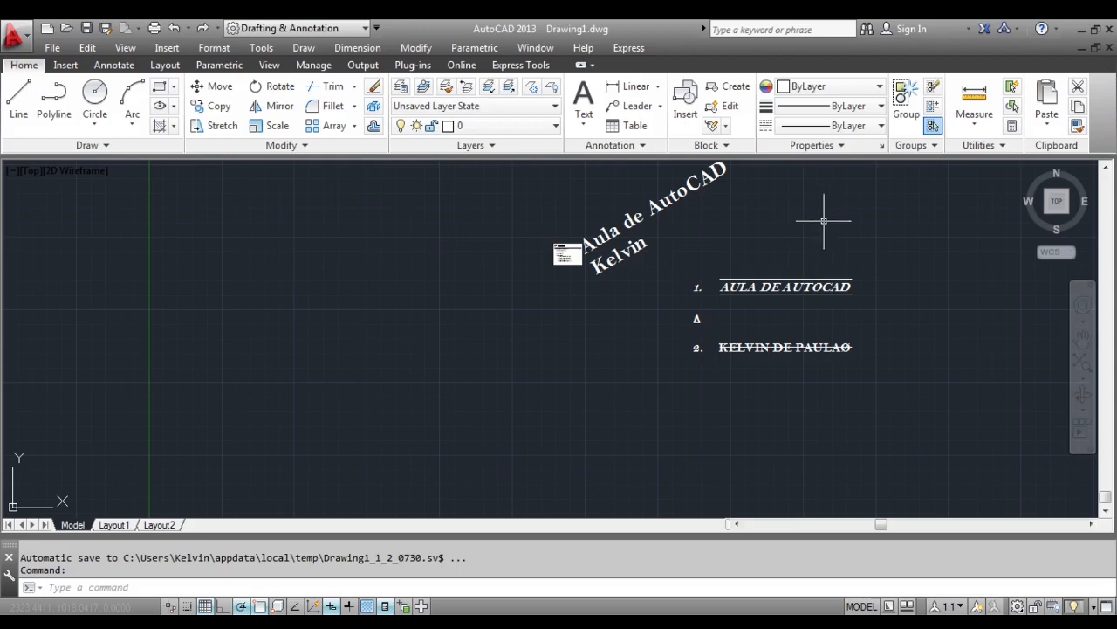
scroll(857, 293, "up", 1)
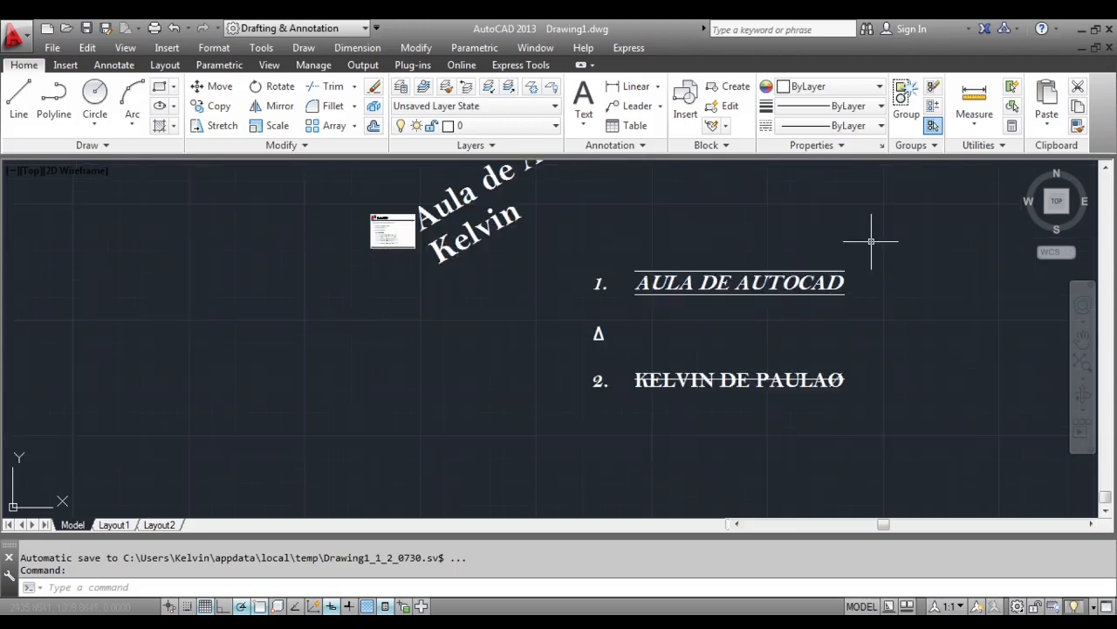
middle_click_drag(870, 236, 756, 332)
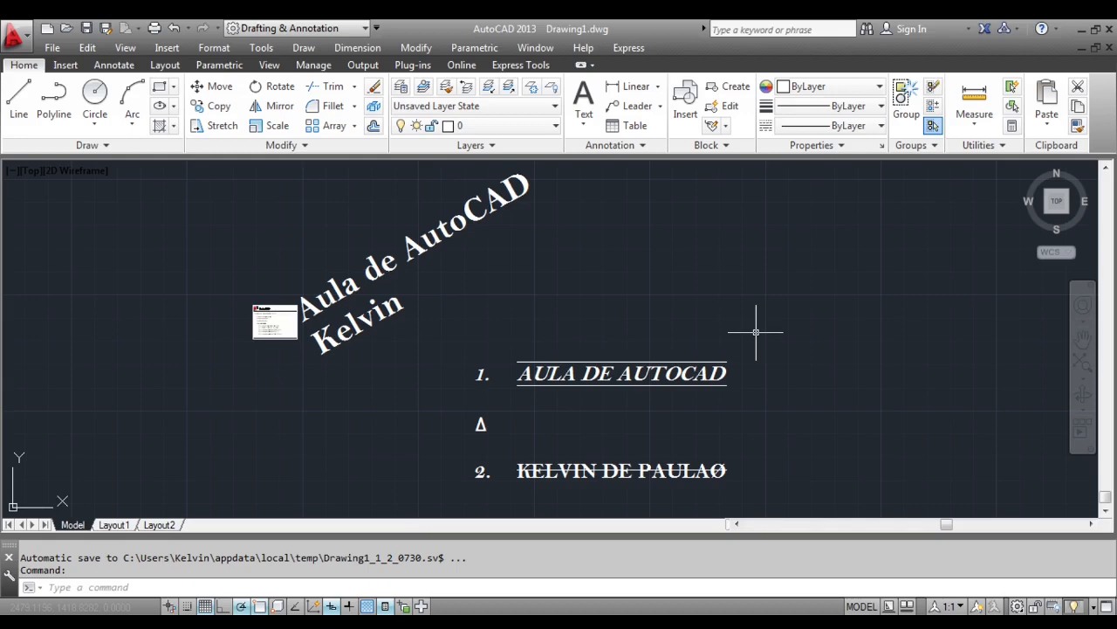
type("FIND")
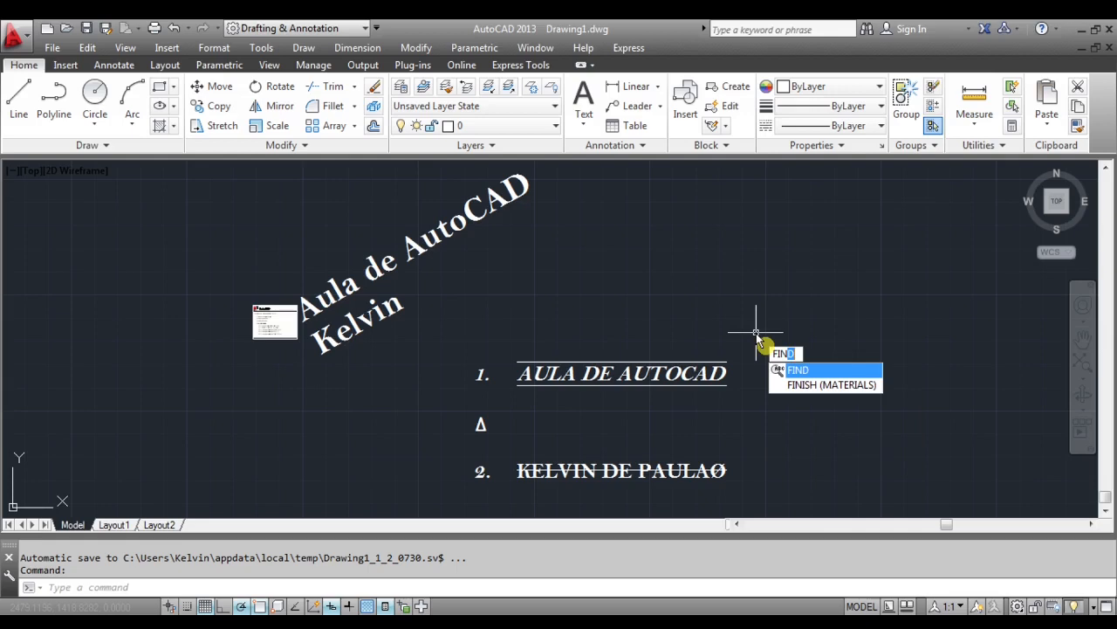
key("Return")
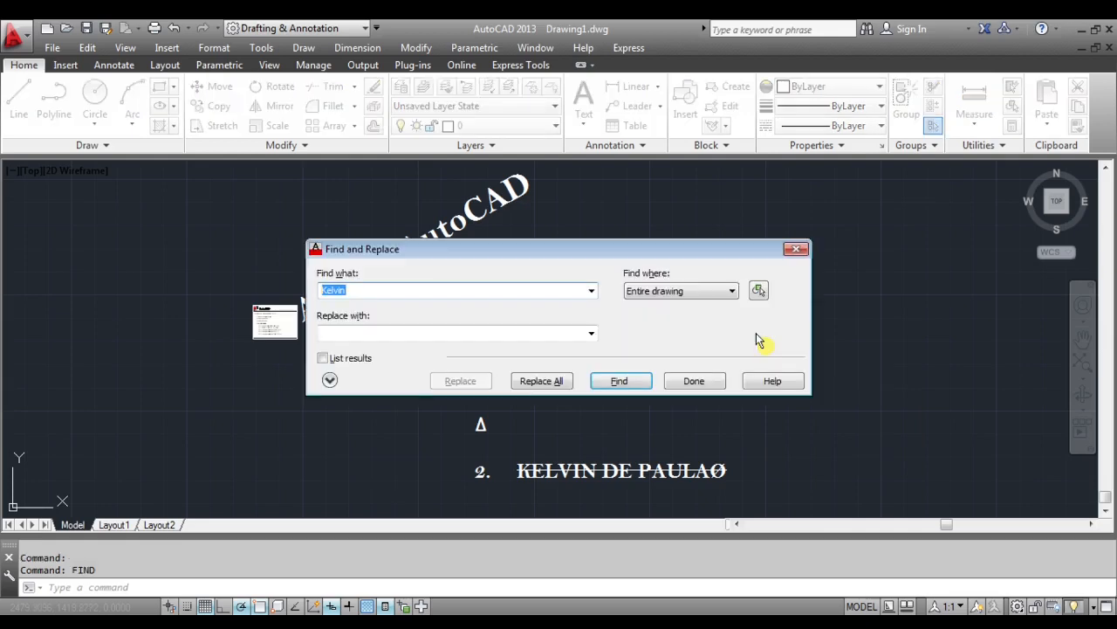
type("Kelvin")
left_click(621, 380)
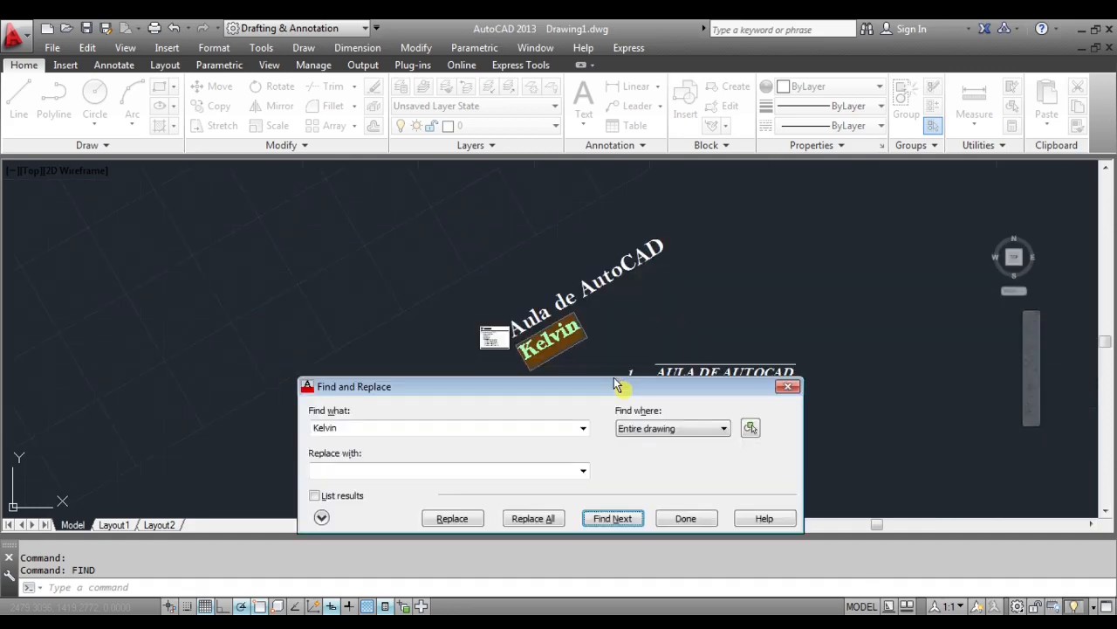
left_click(626, 519)
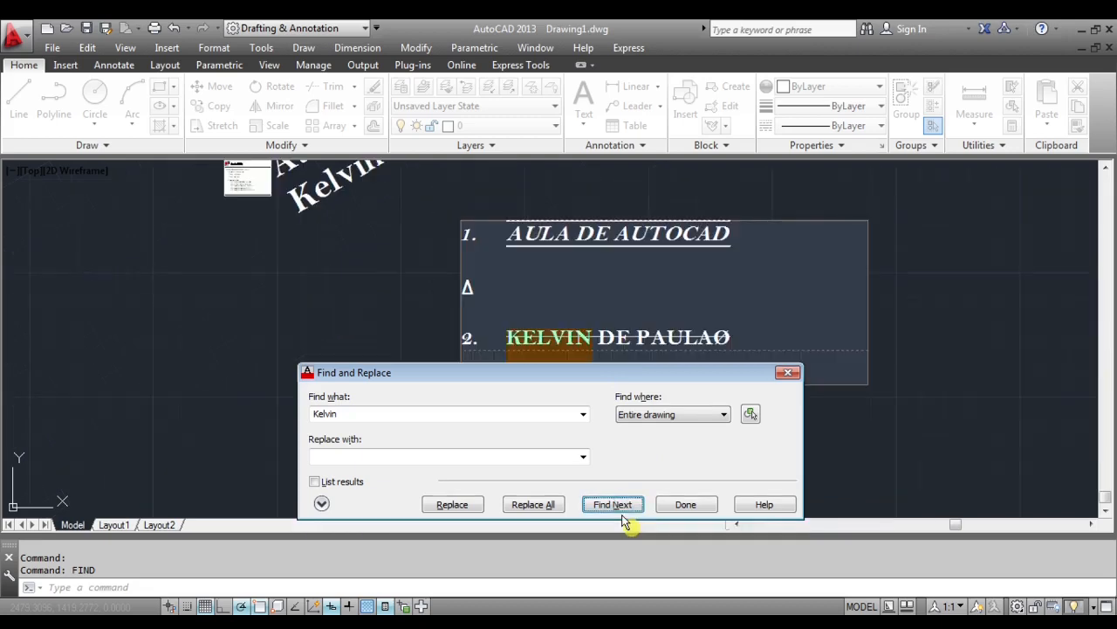
left_click(787, 374)
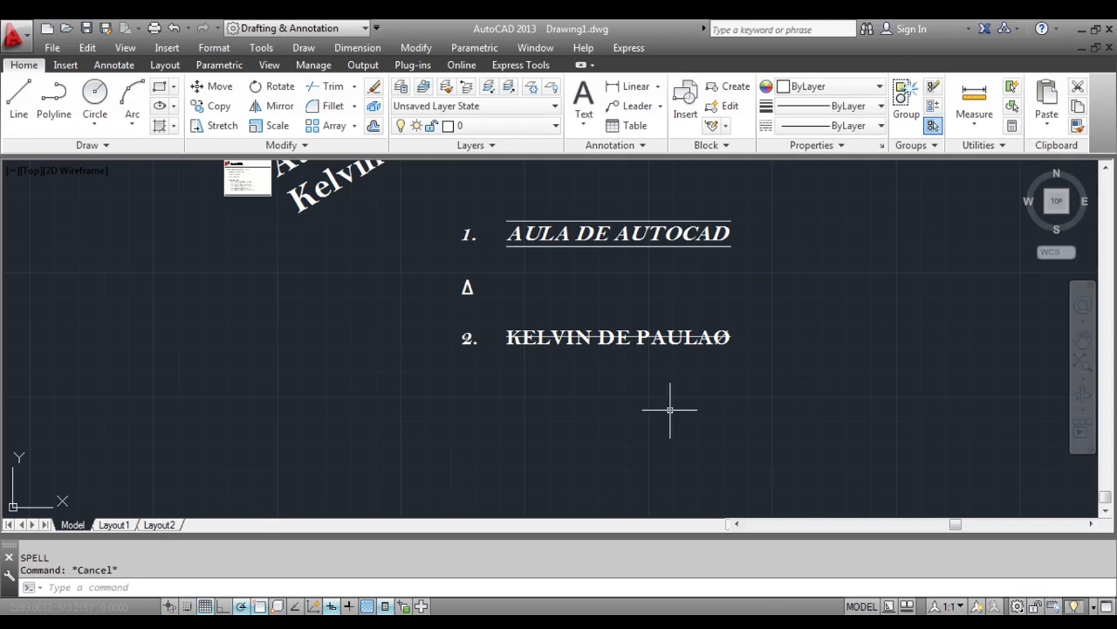
type("SP")
key("Return")
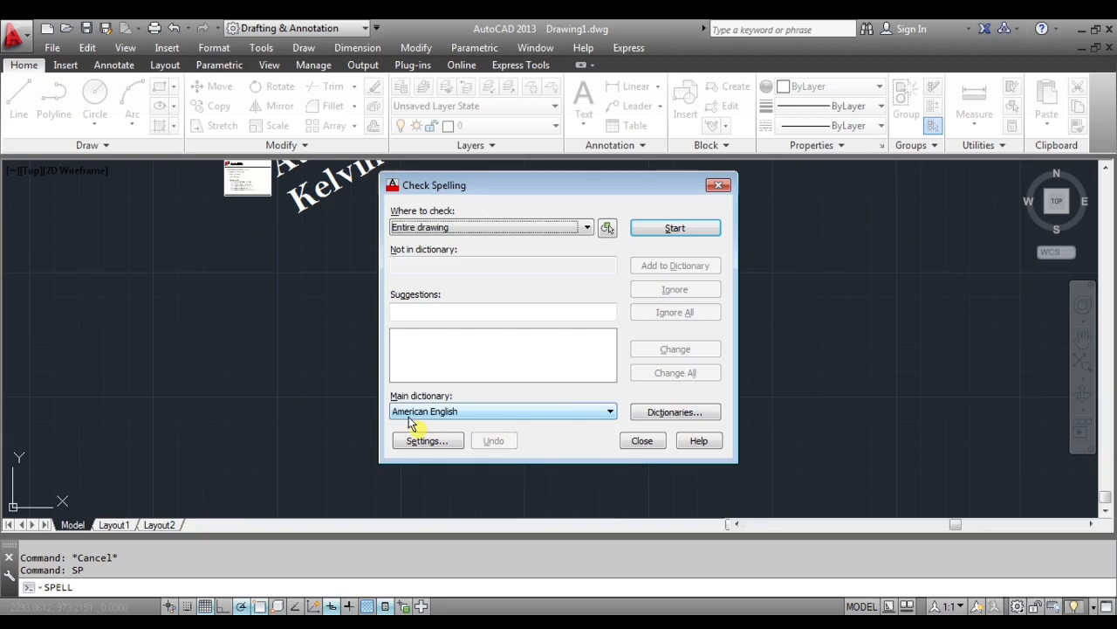
key("Escape")
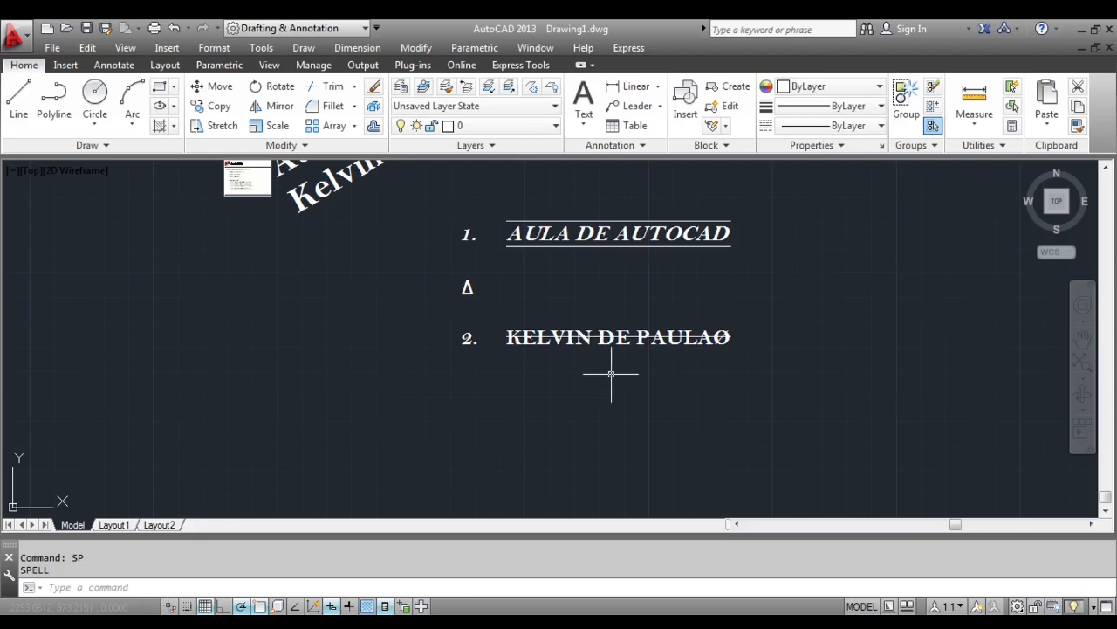
scroll(537, 225, "up", 2)
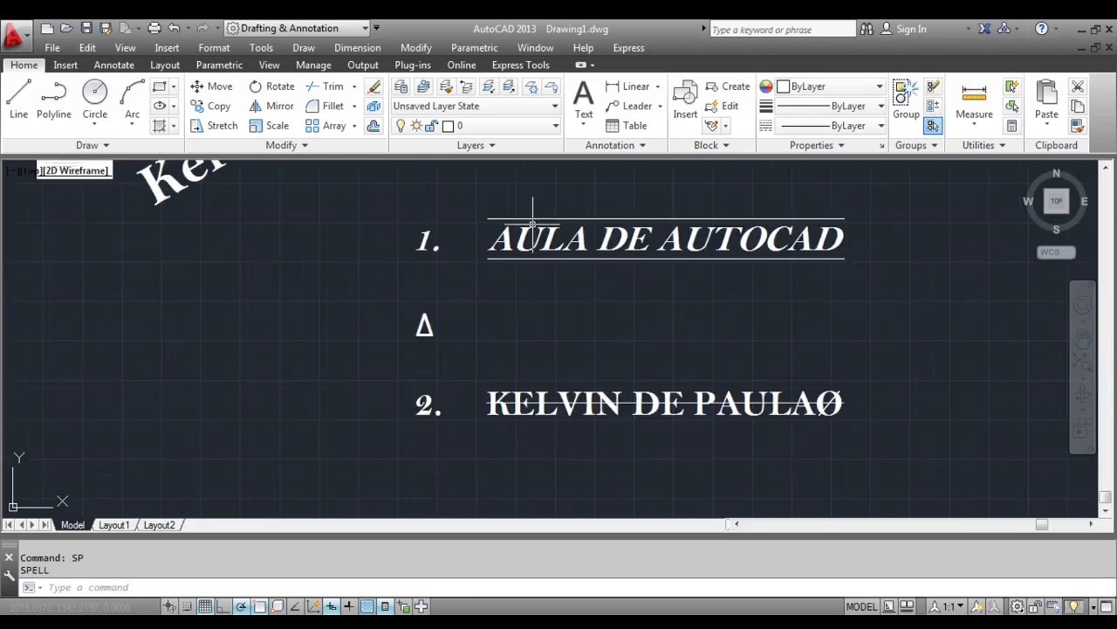
- Insert a 'd' into the AULA heading to make it read 'AUdLA'
double_click(548, 240)
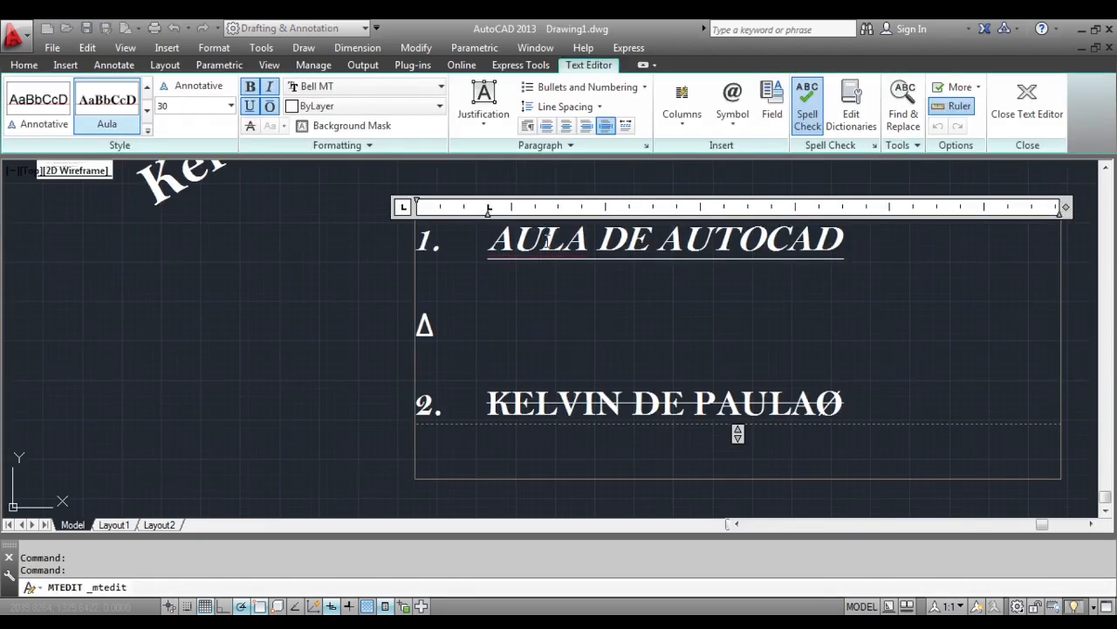
type("d")
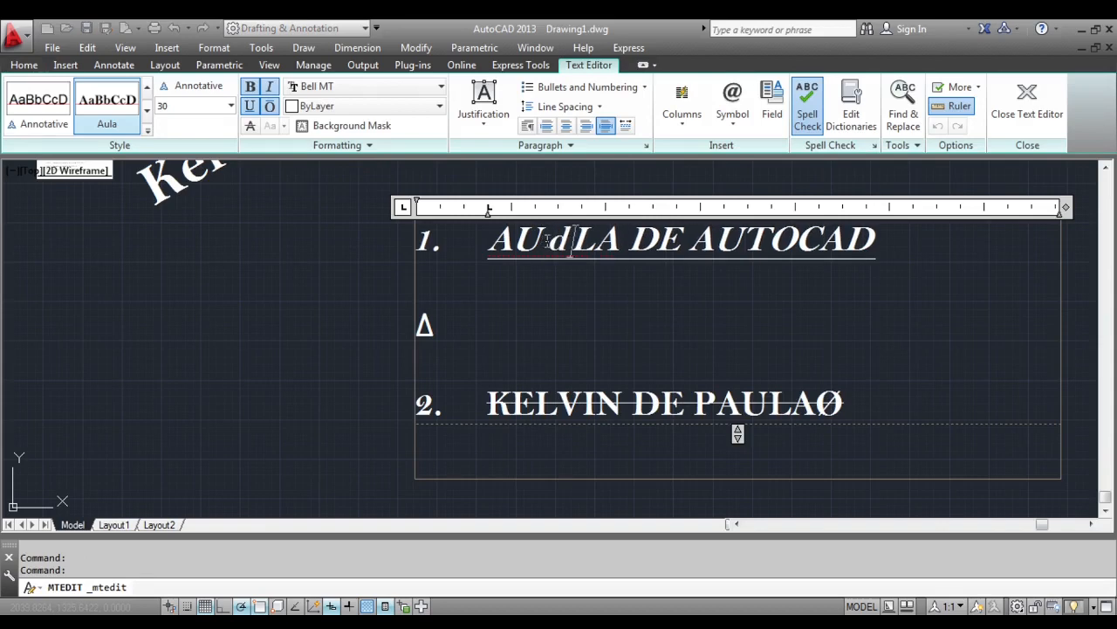
left_click(247, 364)
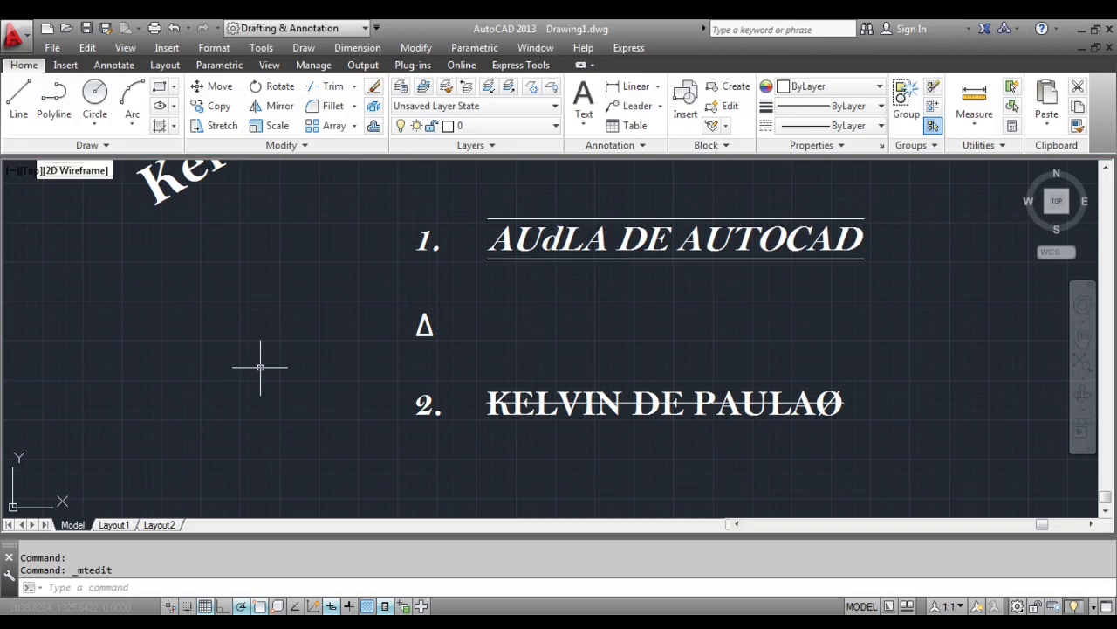
- Spell-check the drawing with the Portuguese (Brazilian) dictionary, changing 'AUdLA' to 'AULA'
type("SP")
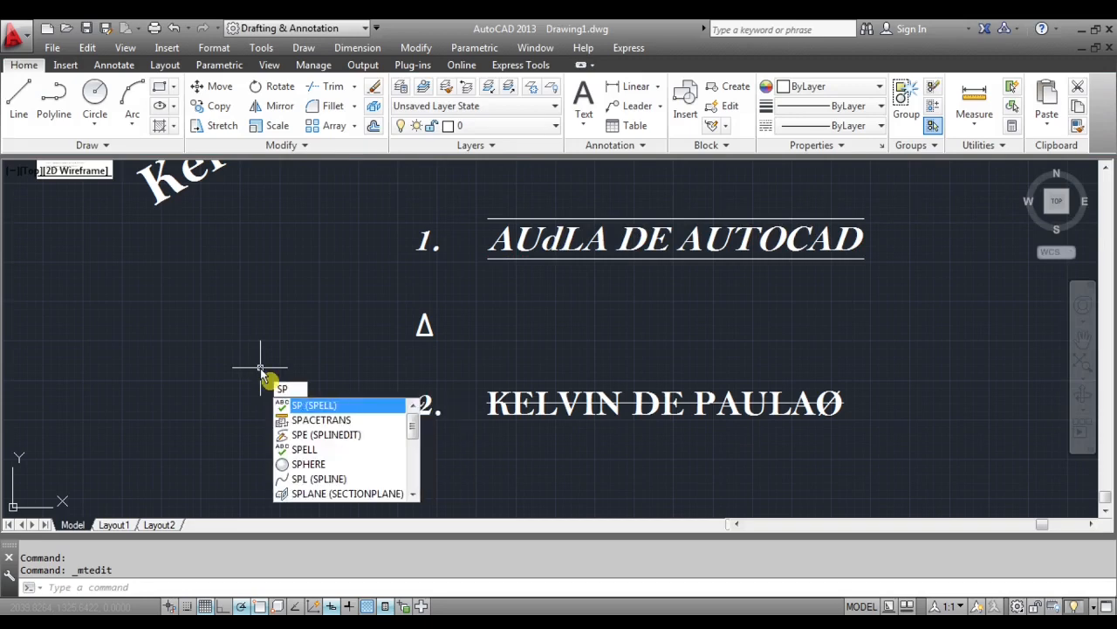
key("Return")
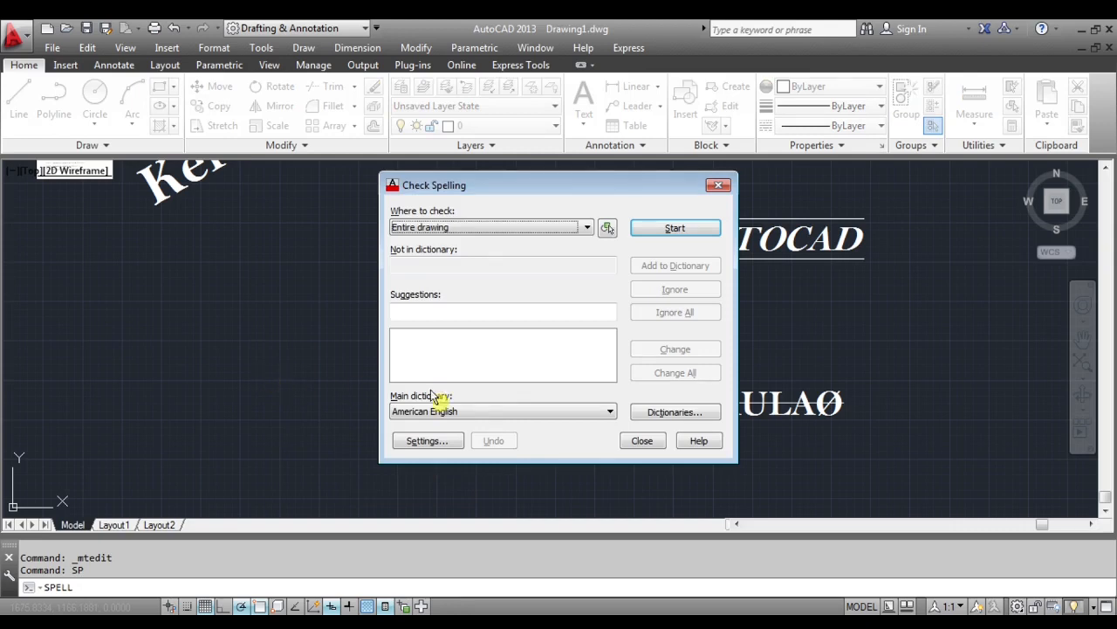
left_click(539, 411)
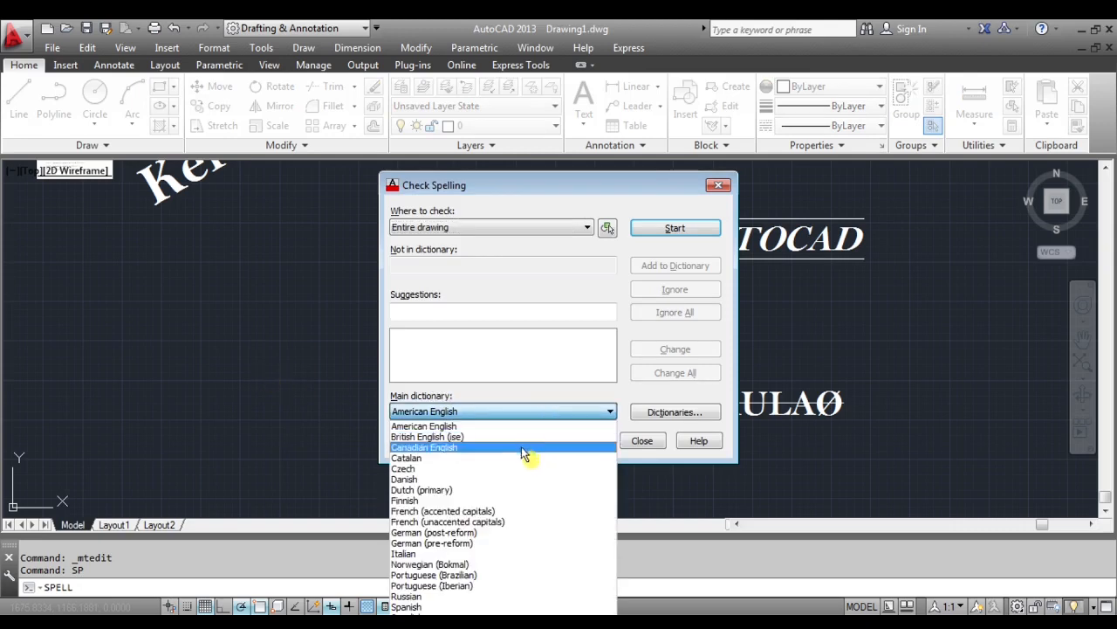
left_click(496, 573)
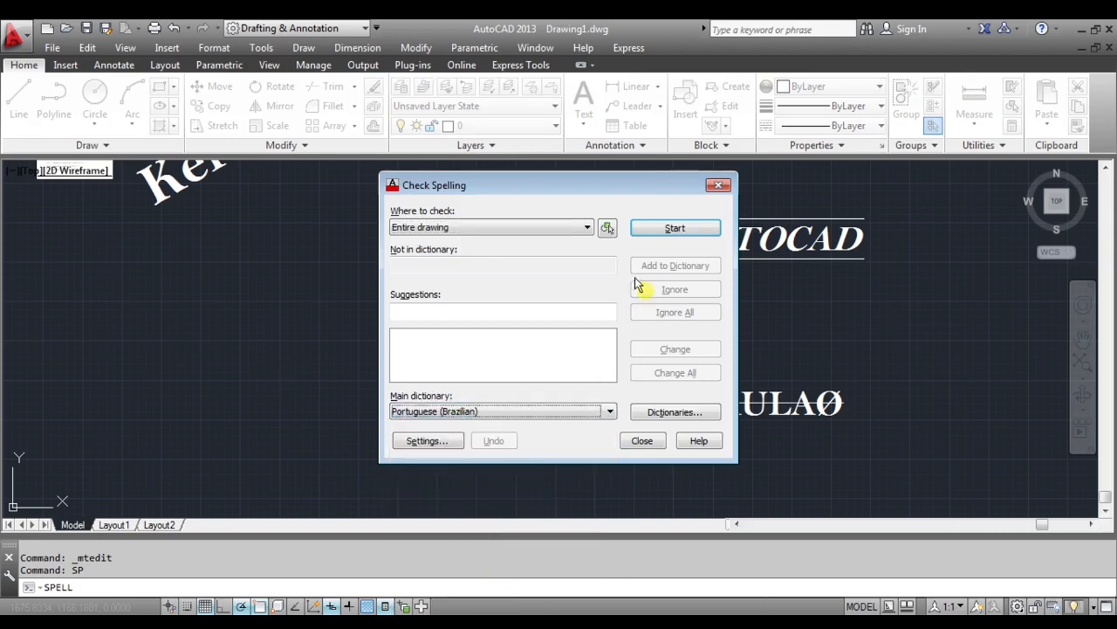
left_click(673, 228)
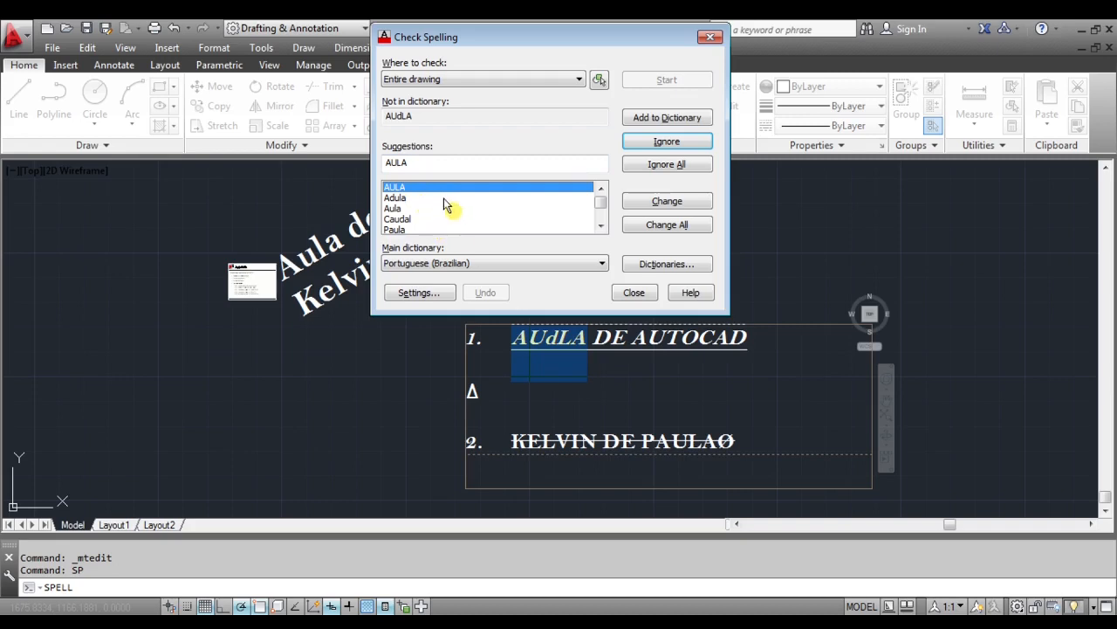
left_click(686, 202)
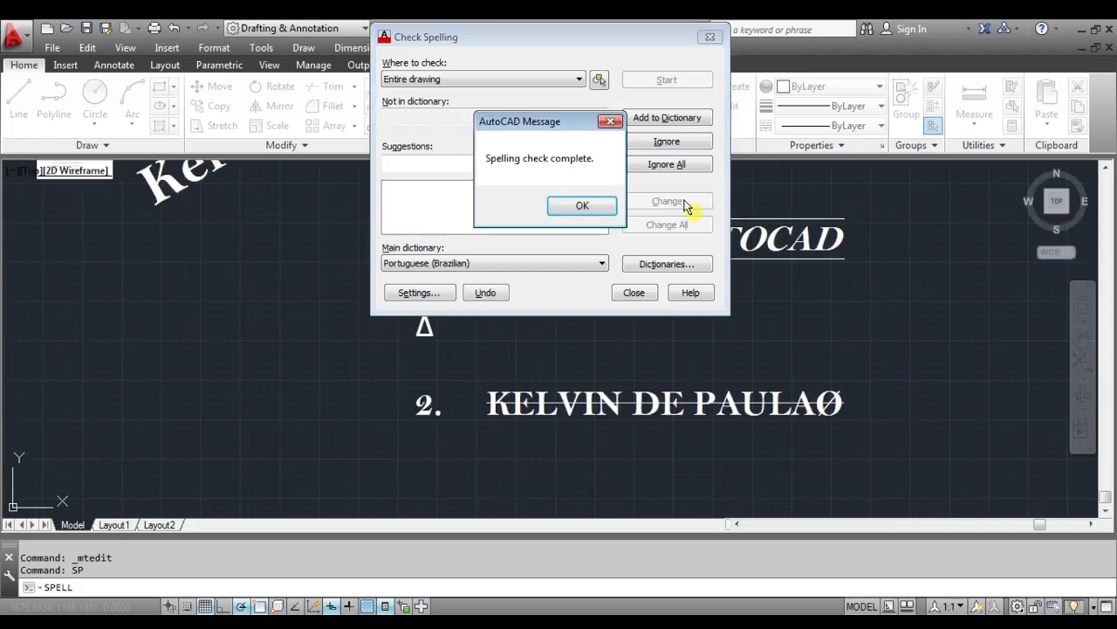
left_click(582, 206)
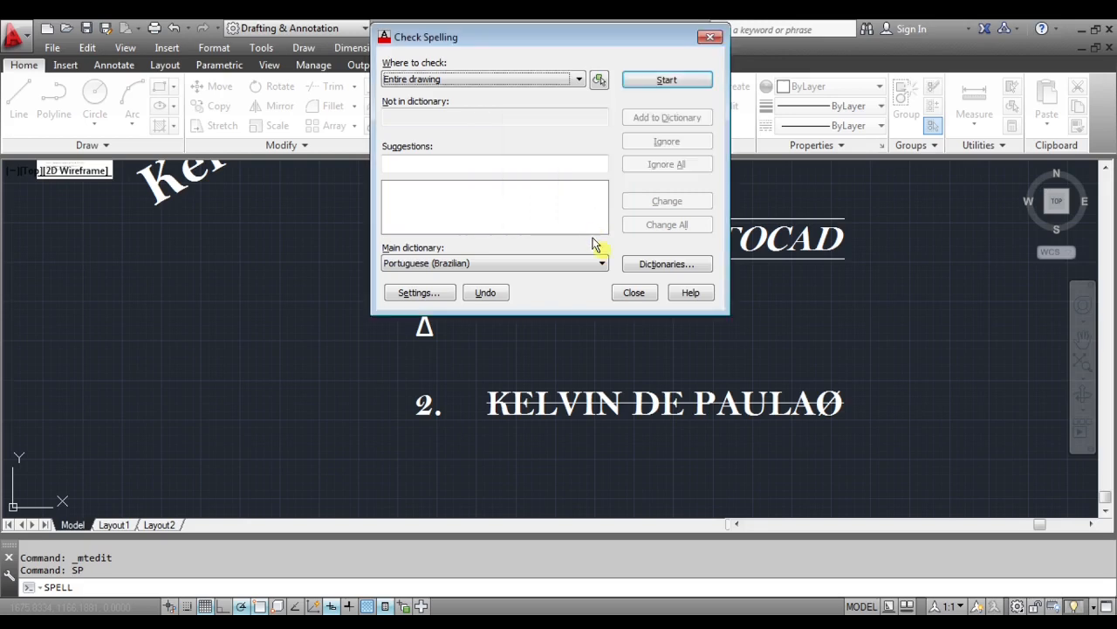
left_click(632, 293)
- Zoom back to the slide and start horizontal single-line text below it at default height
key("ctrl+z")
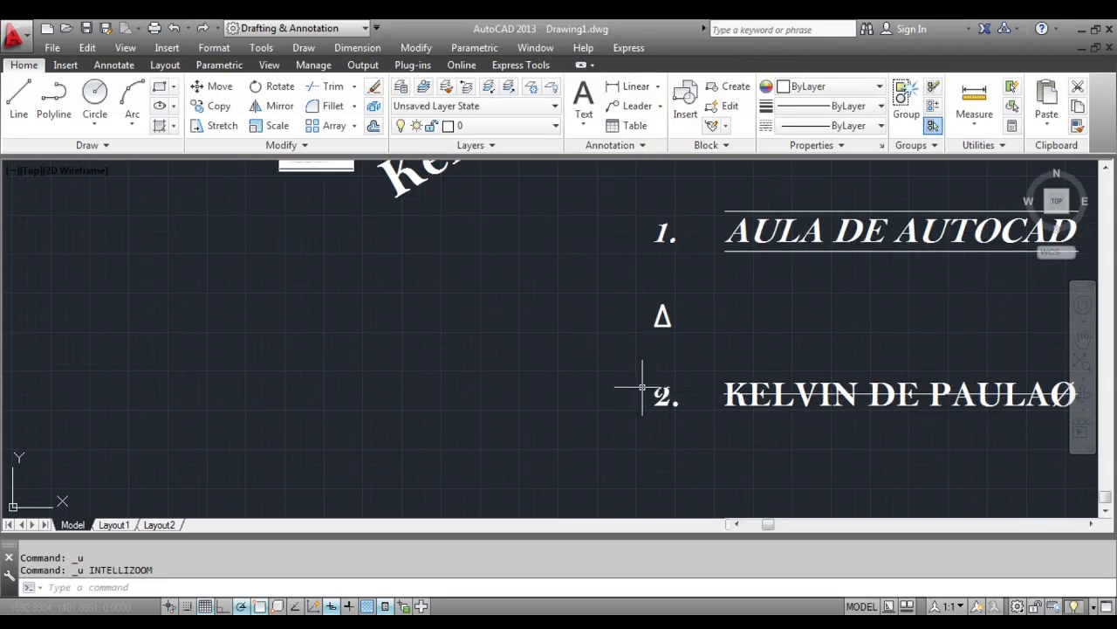
scroll(536, 411, "up", 8)
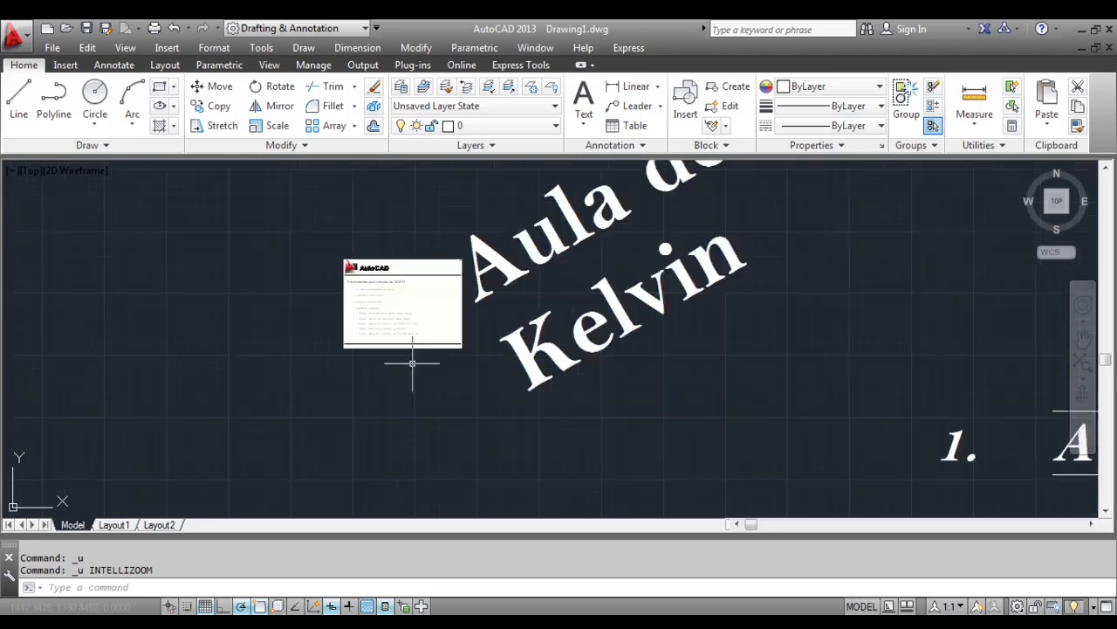
scroll(344, 332, "up", 2)
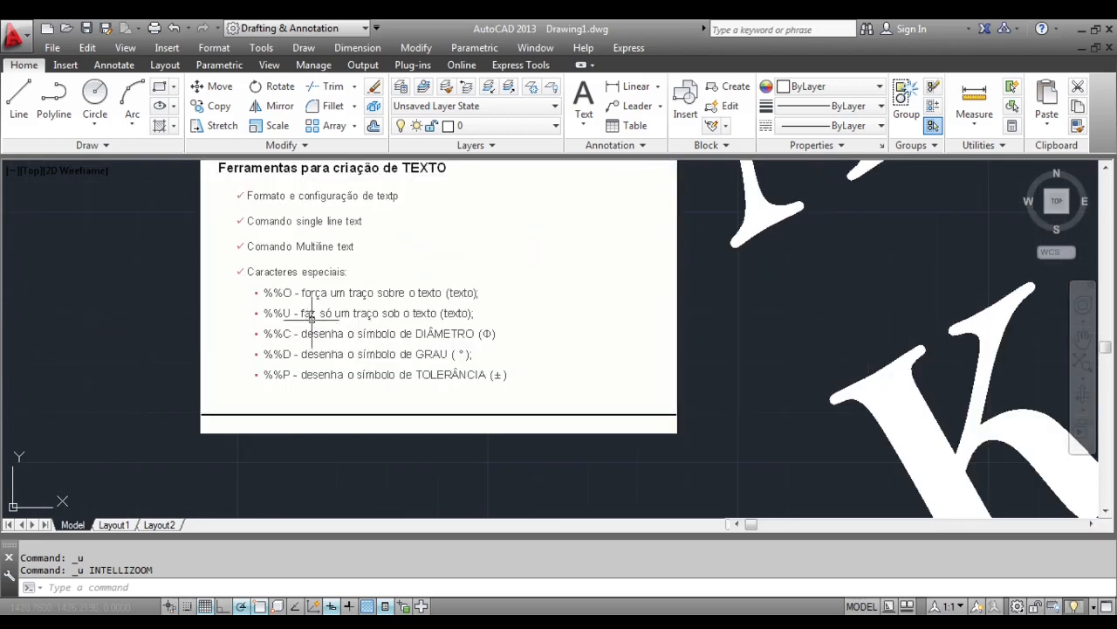
left_click(584, 127)
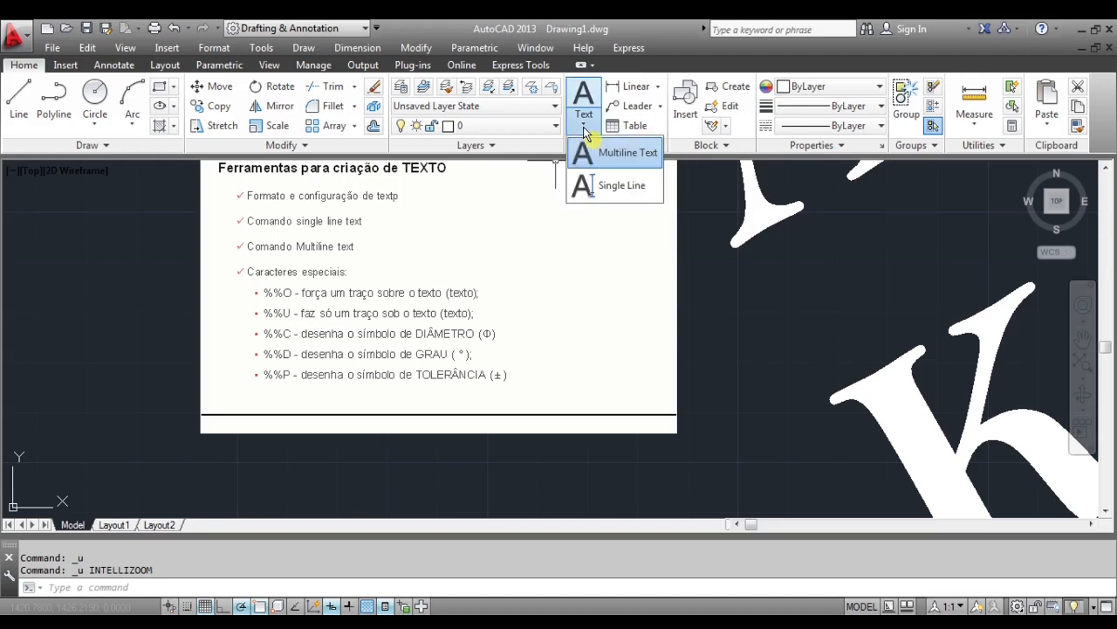
left_click(615, 185)
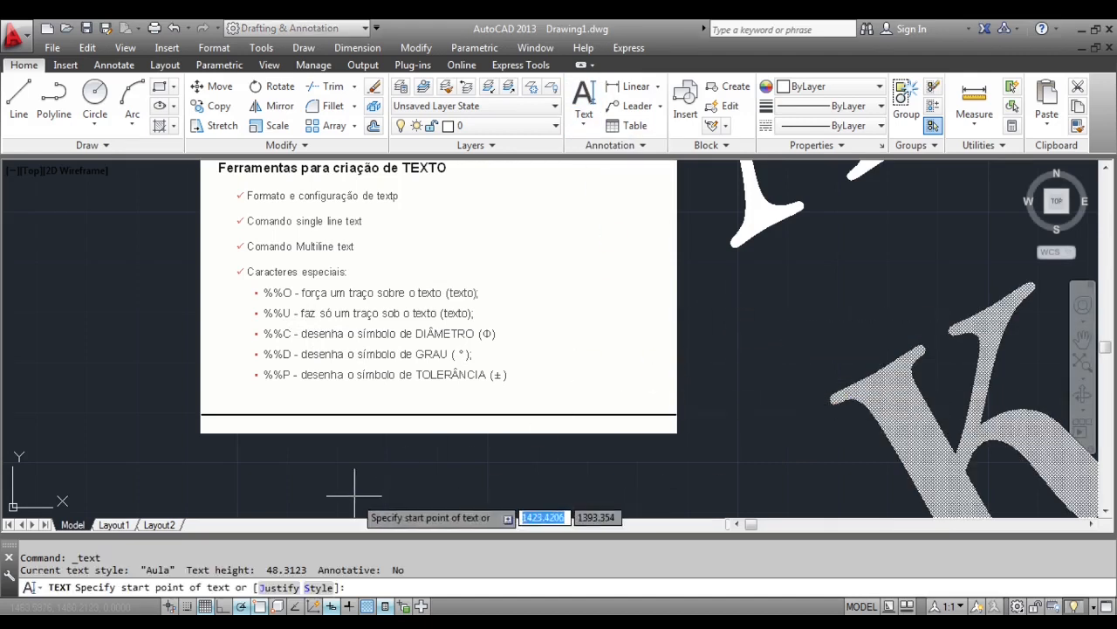
left_click(342, 467)
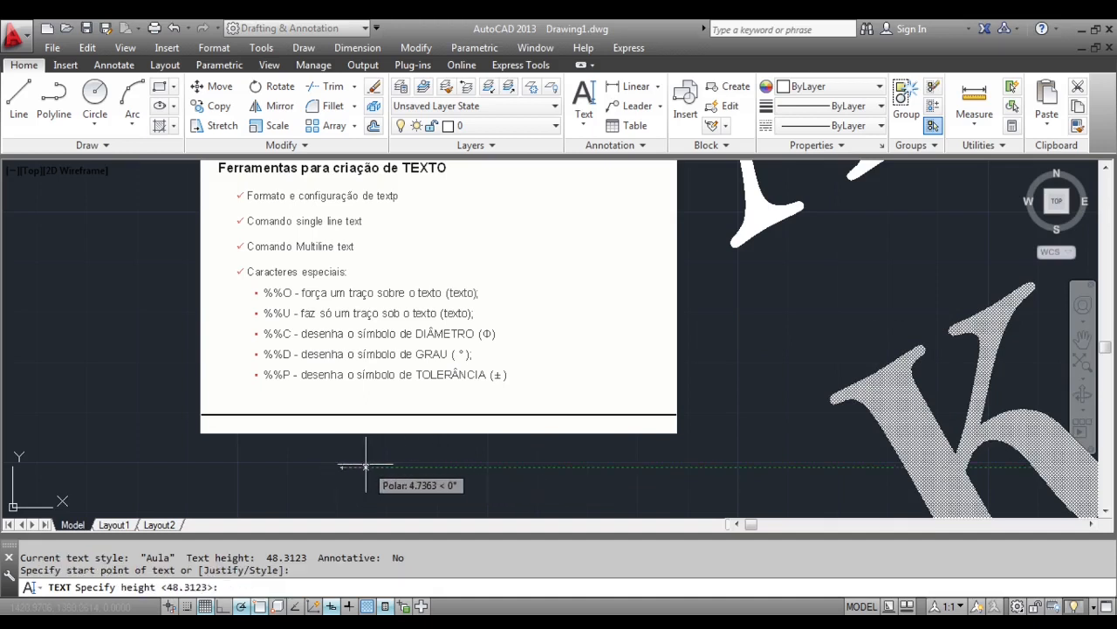
left_click(341, 446)
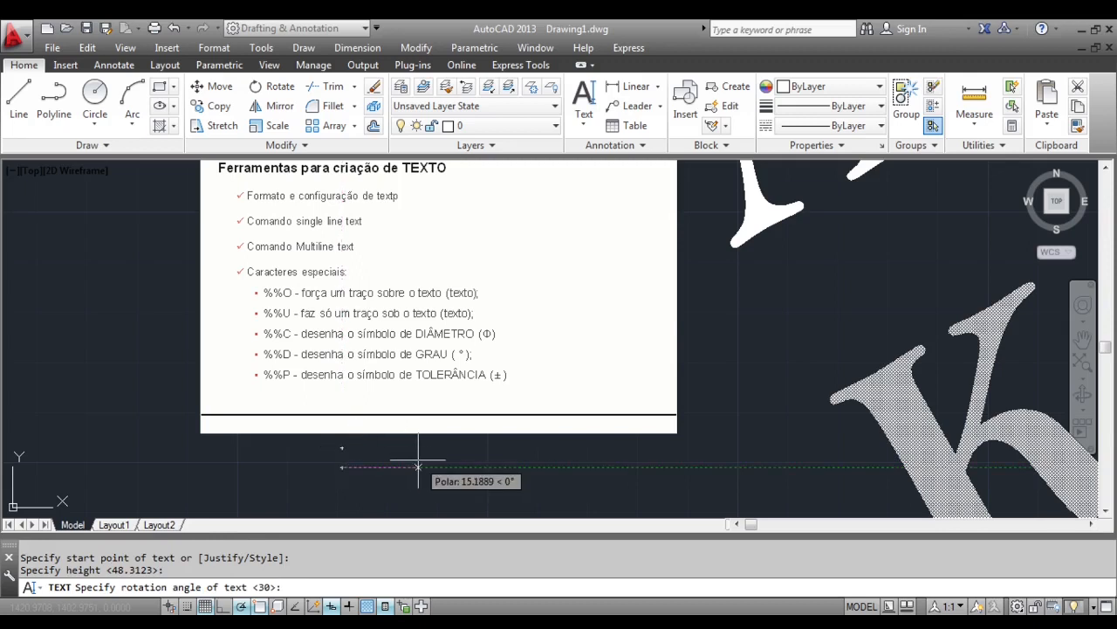
left_click(418, 467)
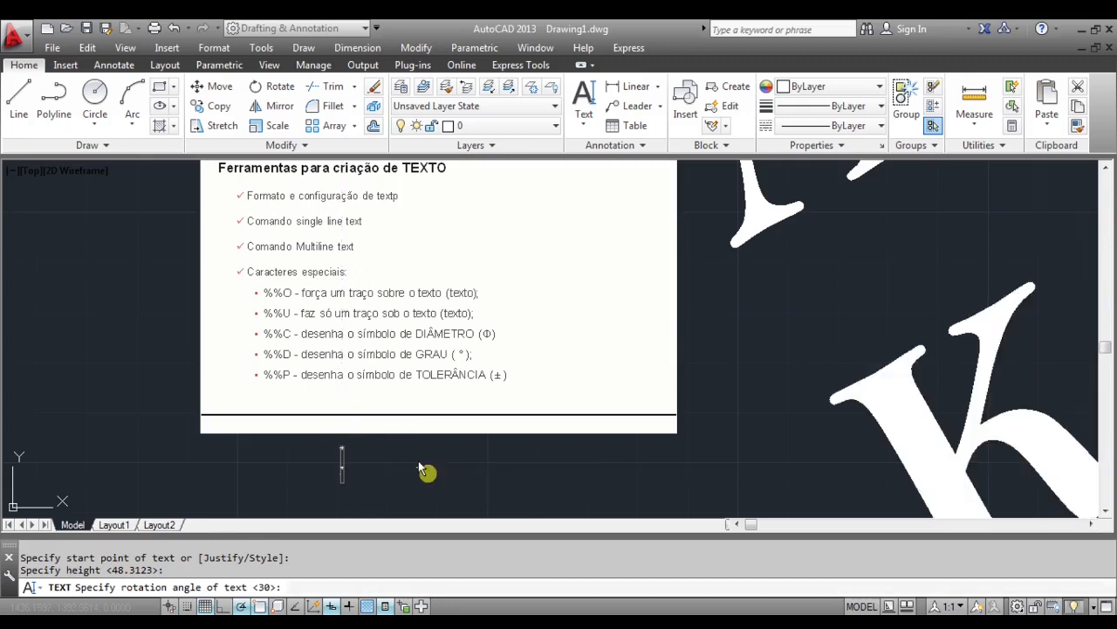
- Write the single-line text AUTOCAD below the notes panel and finish the TEXT command
type("%%")
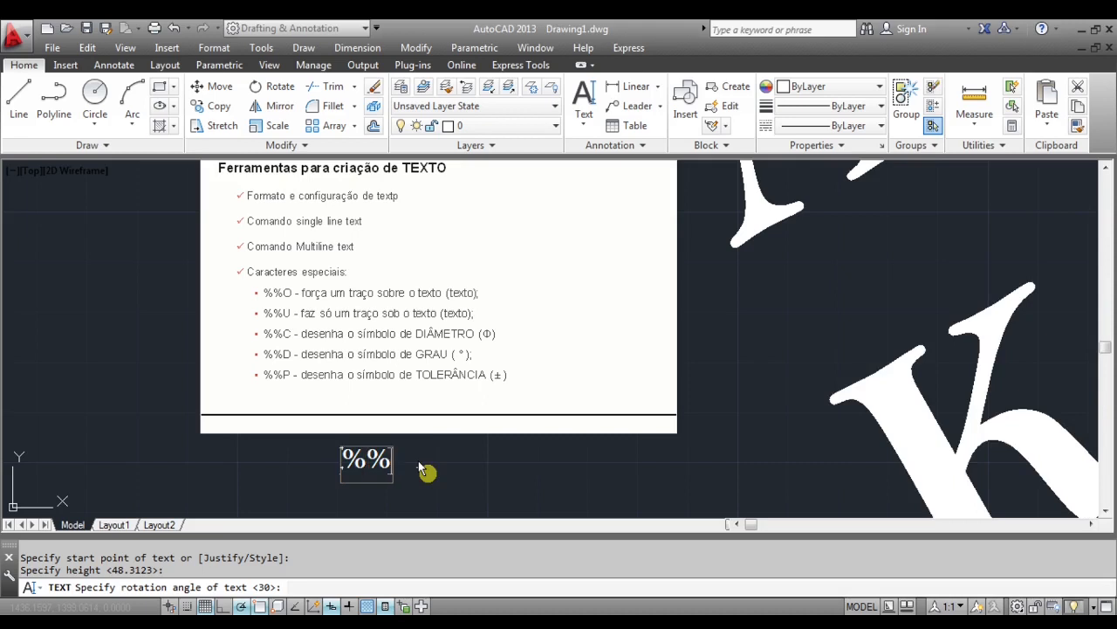
key("BackSpace")
key("BackSpace")
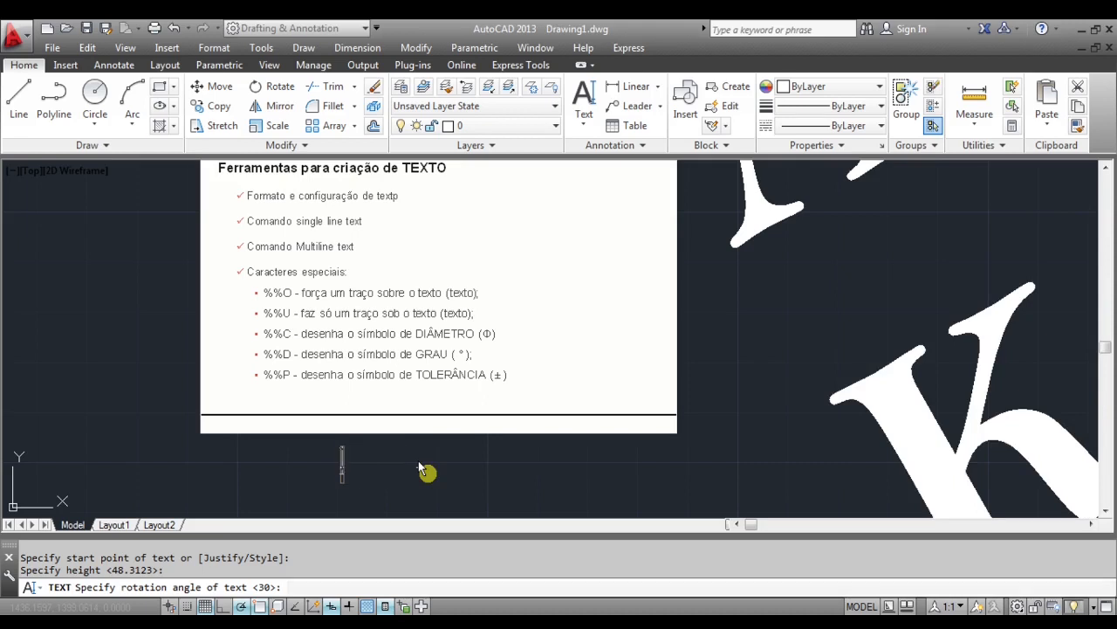
type("AutoCAD")
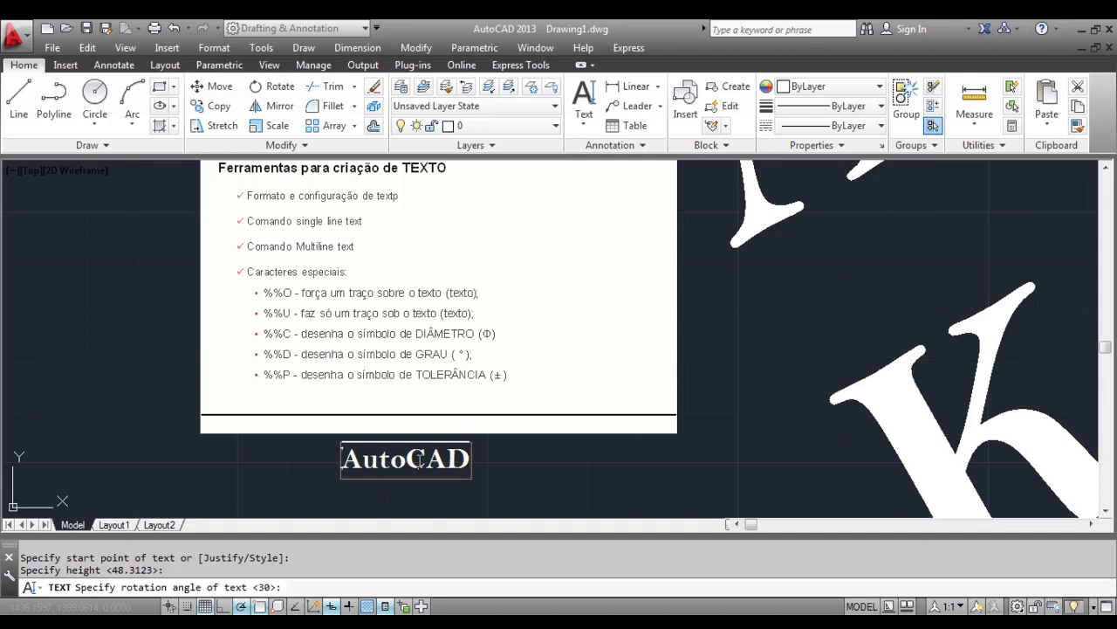
double_click(419, 463)
type("%%")
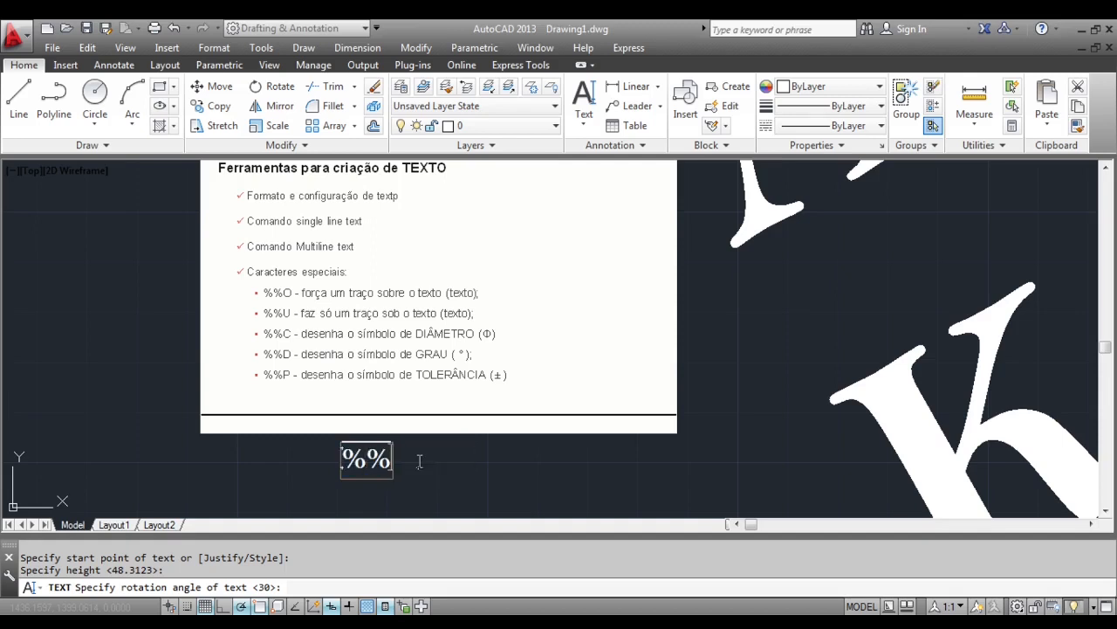
key("BackSpace")
key("BackSpace")
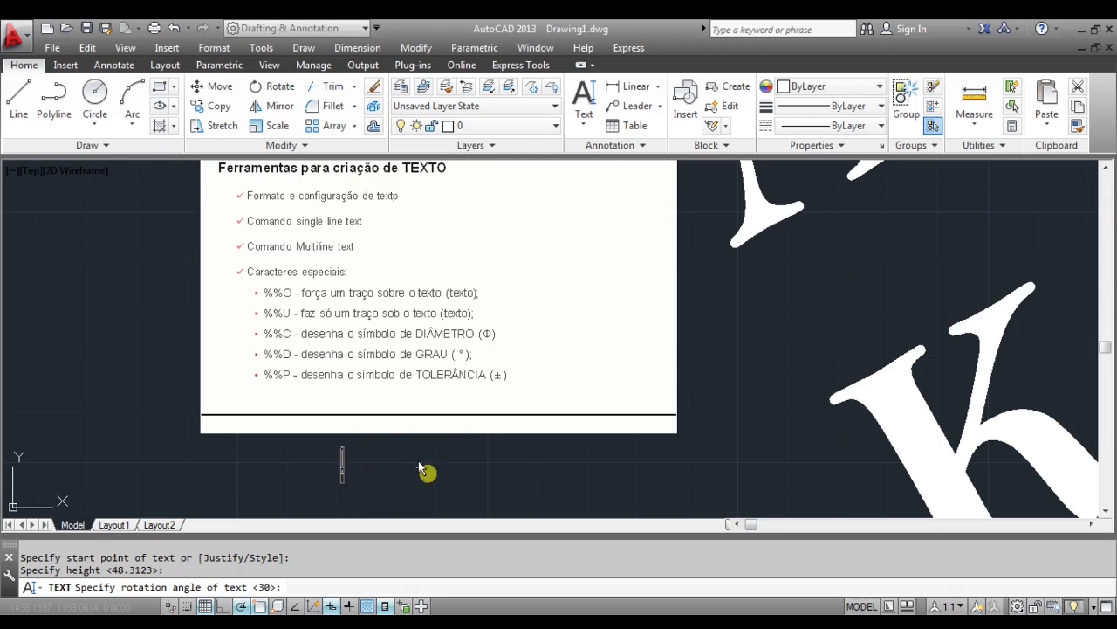
type("AUTOCAD")
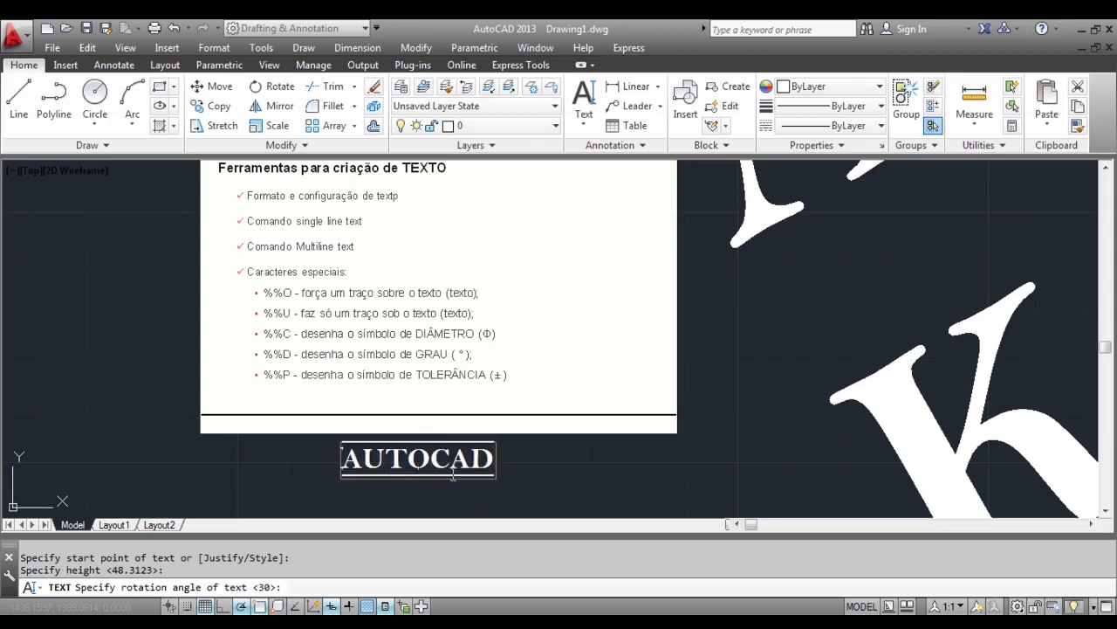
left_click(565, 494)
key("Return")
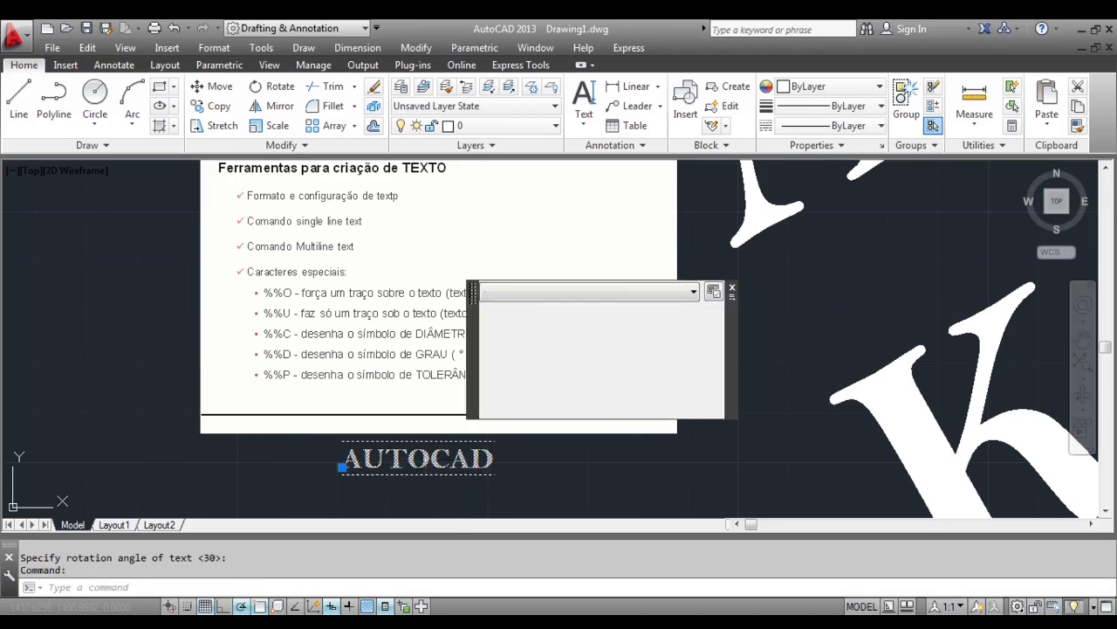
- Edit the AUTOCAD text to read Ø ° ± using the %%c, %%d and %%p codes
double_click(425, 457)
left_click(431, 460)
double_click(435, 464)
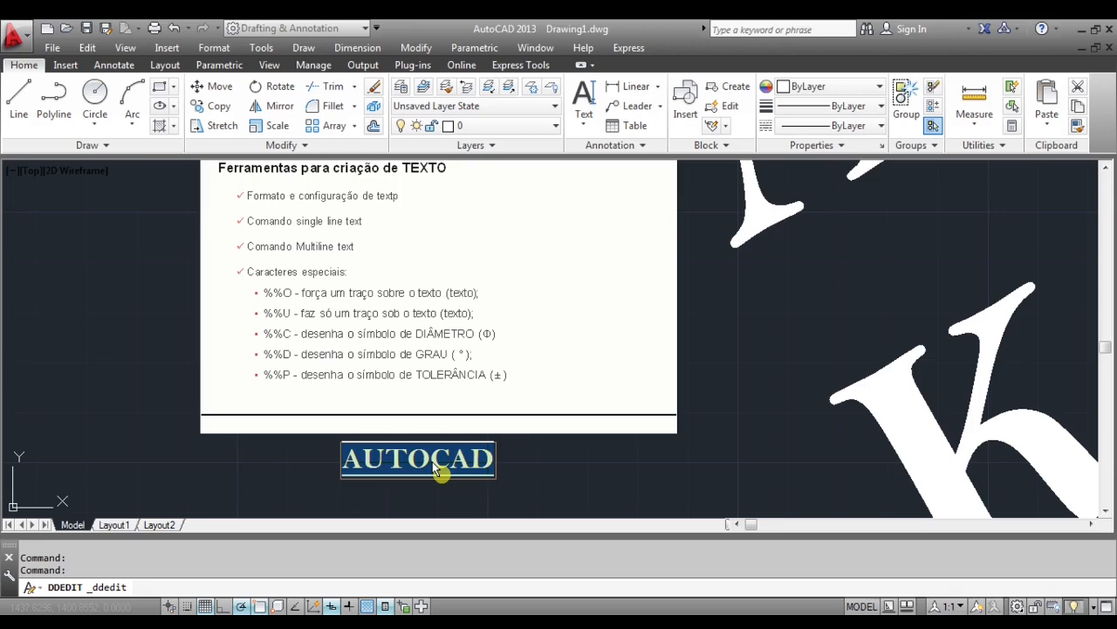
key("BackSpace")
type("%%")
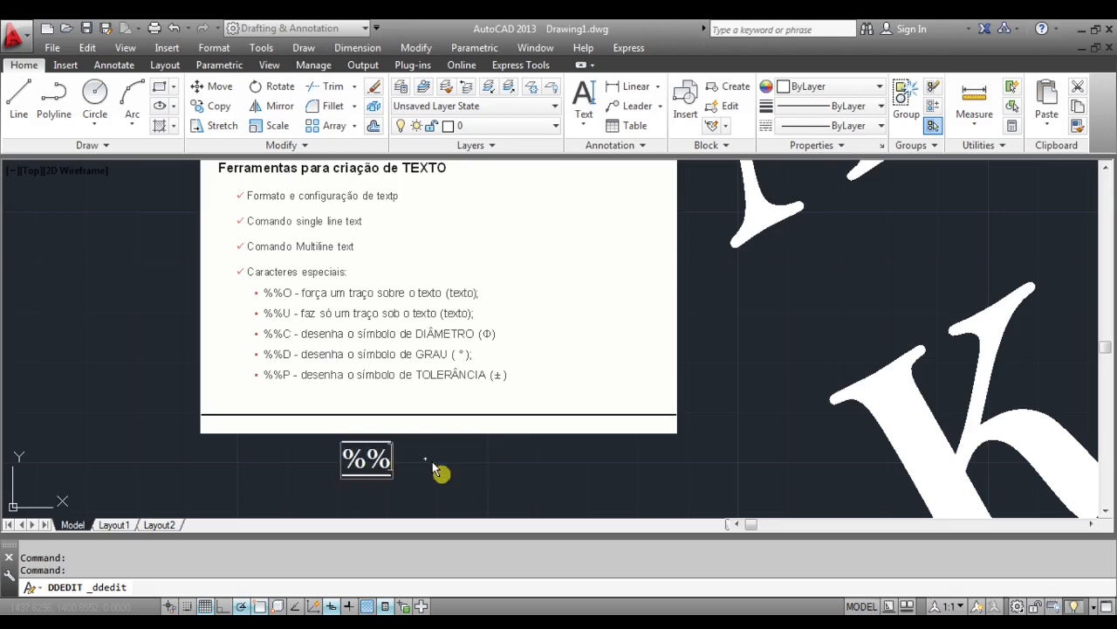
type("c")
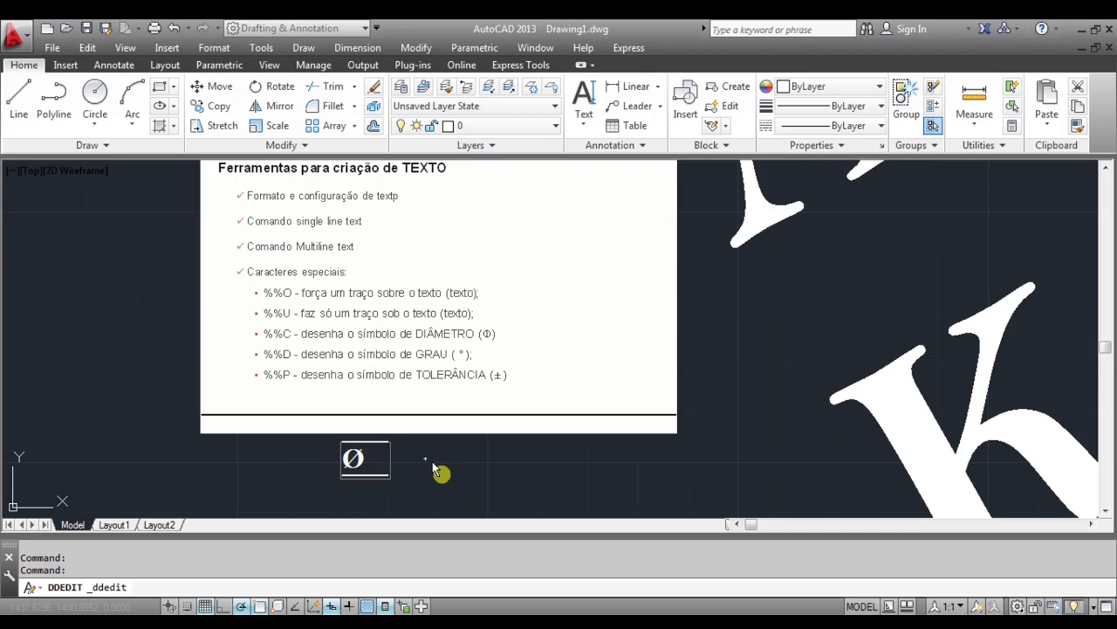
type("%%d  %%p")
left_click(587, 483)
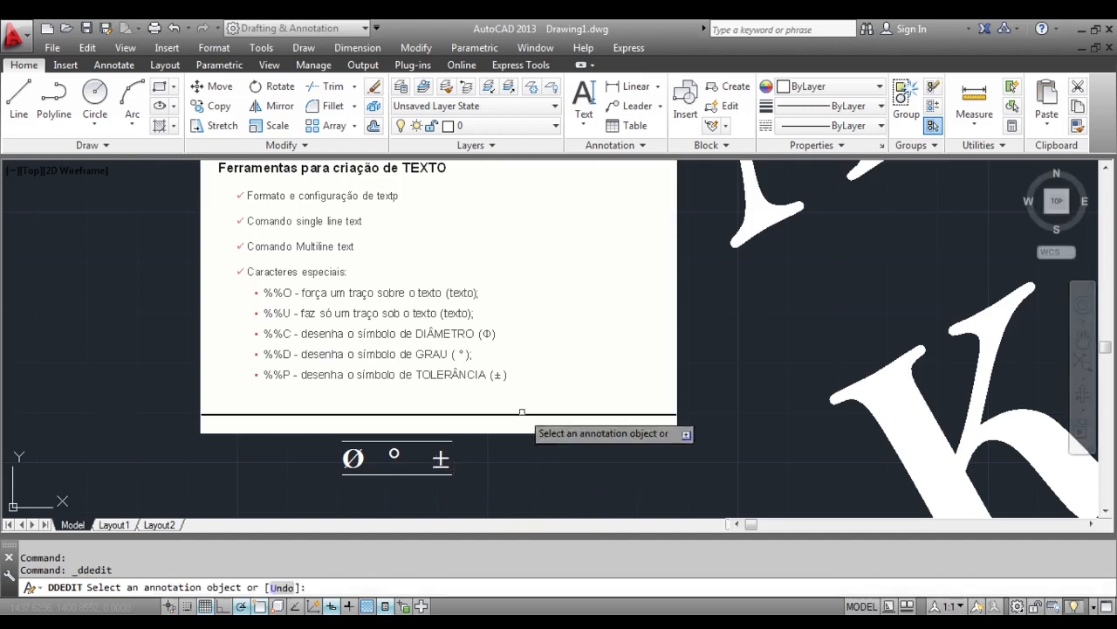
key("Escape")
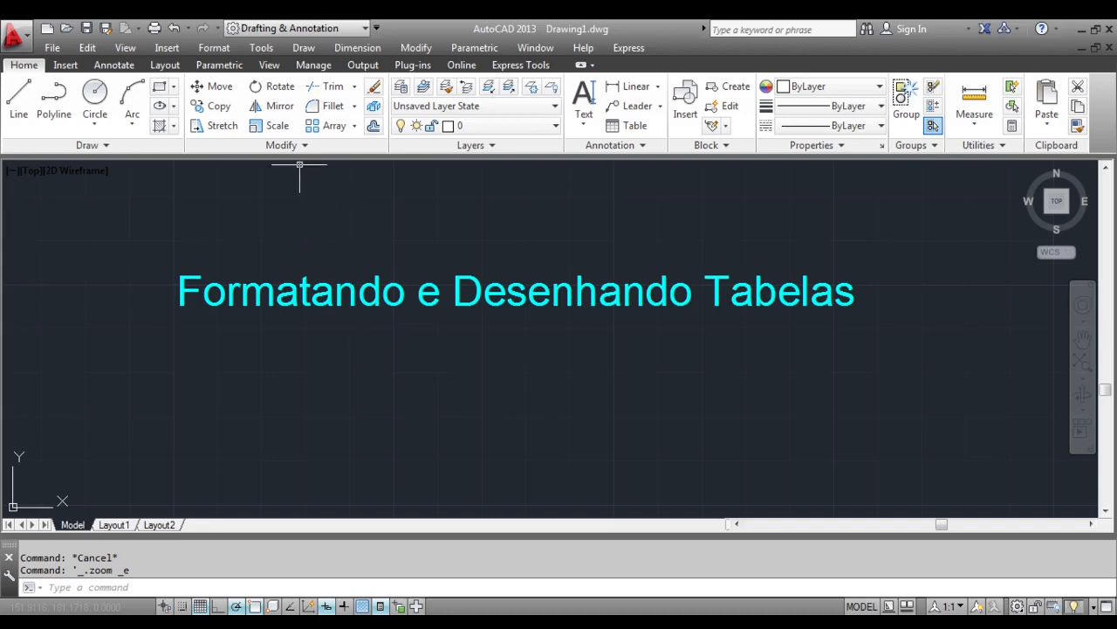
- From Format > Table Style, create a new table style named Aula based on Standard
left_click(213, 49)
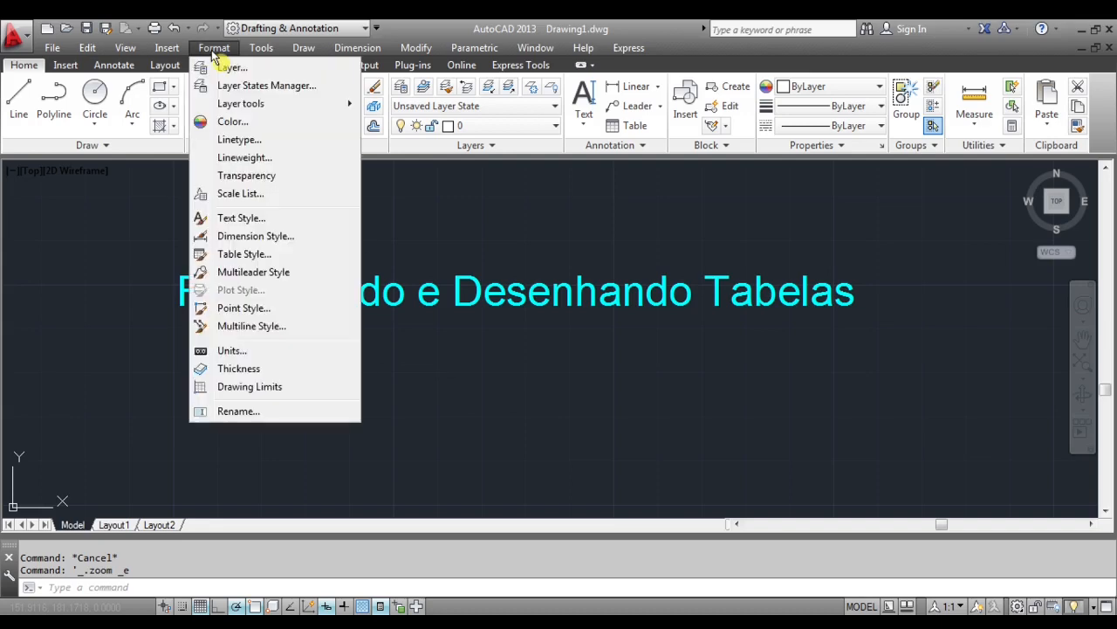
left_click(241, 254)
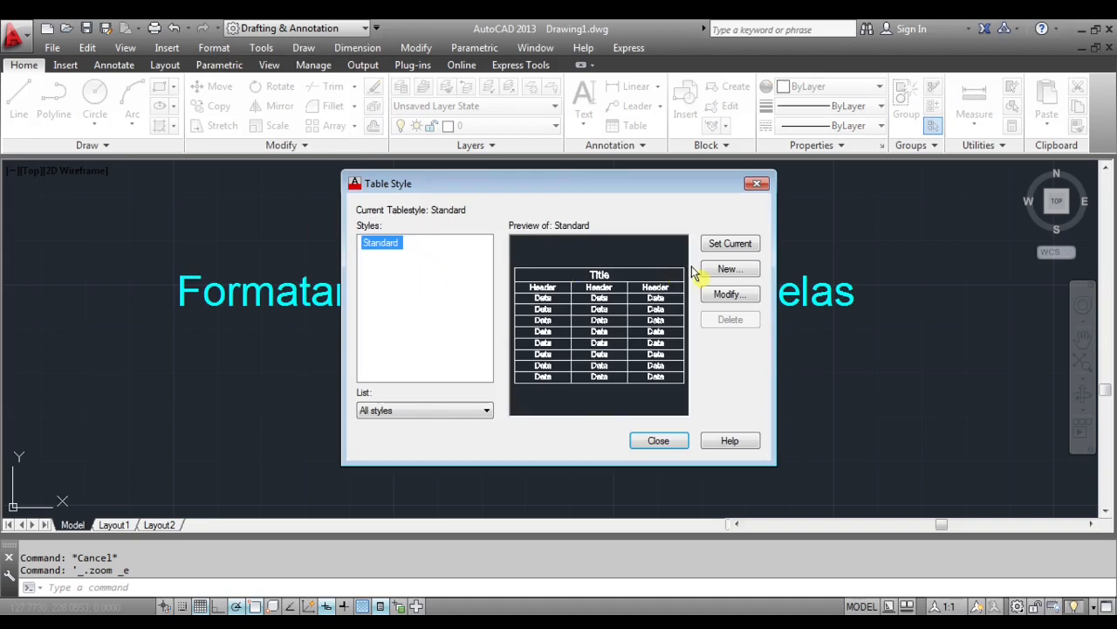
left_click(729, 271)
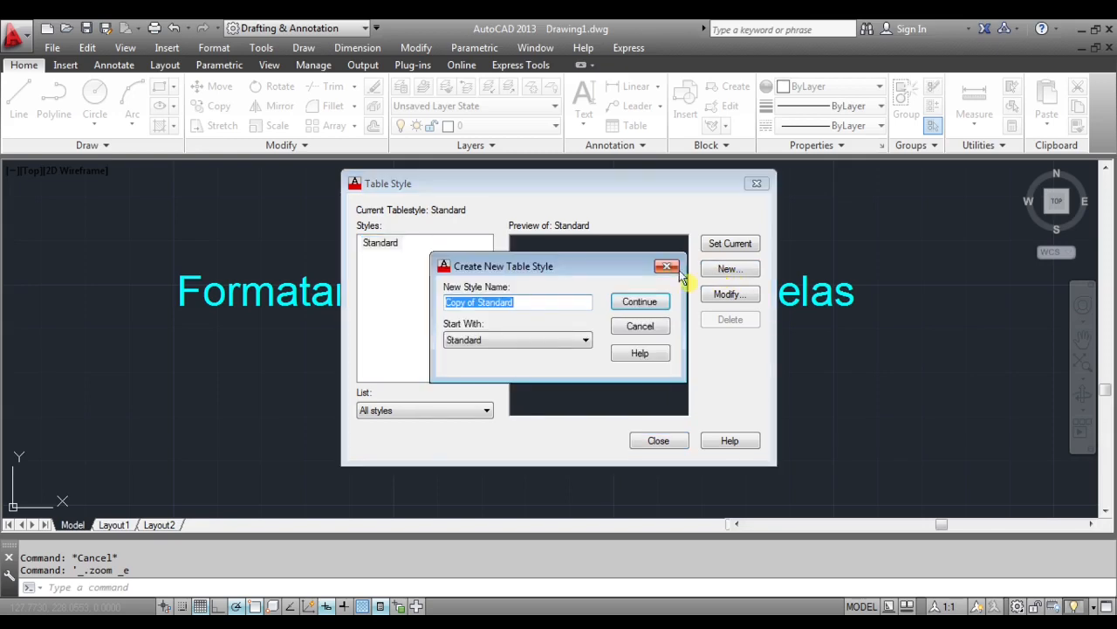
type("Aul")
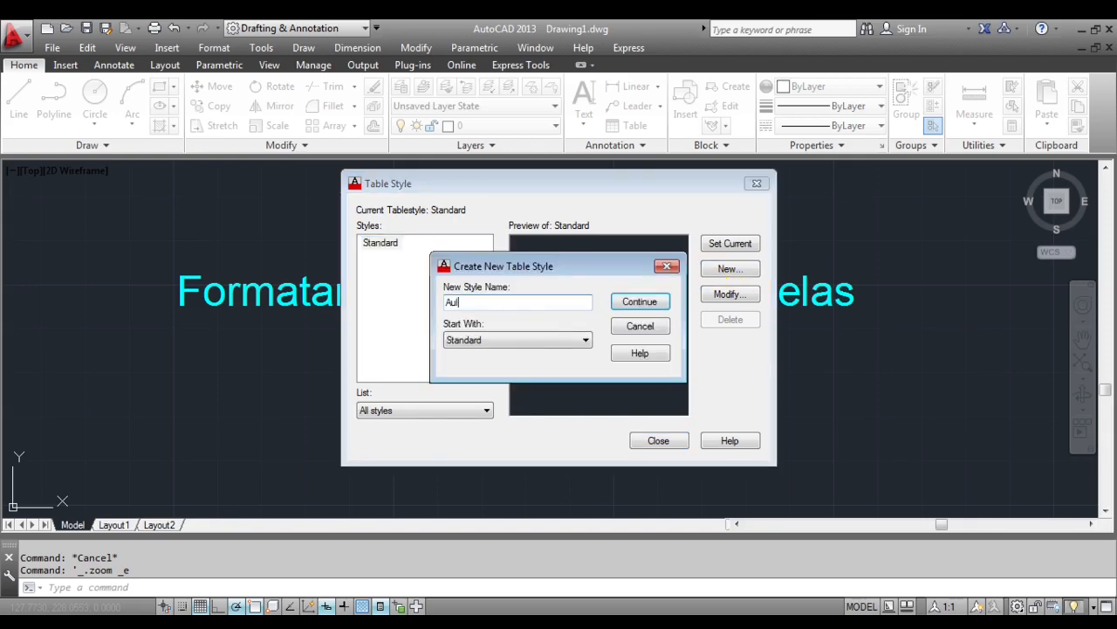
type("a")
- Continue into the Aula style settings and review the Header and Title cell styles
left_click(653, 306)
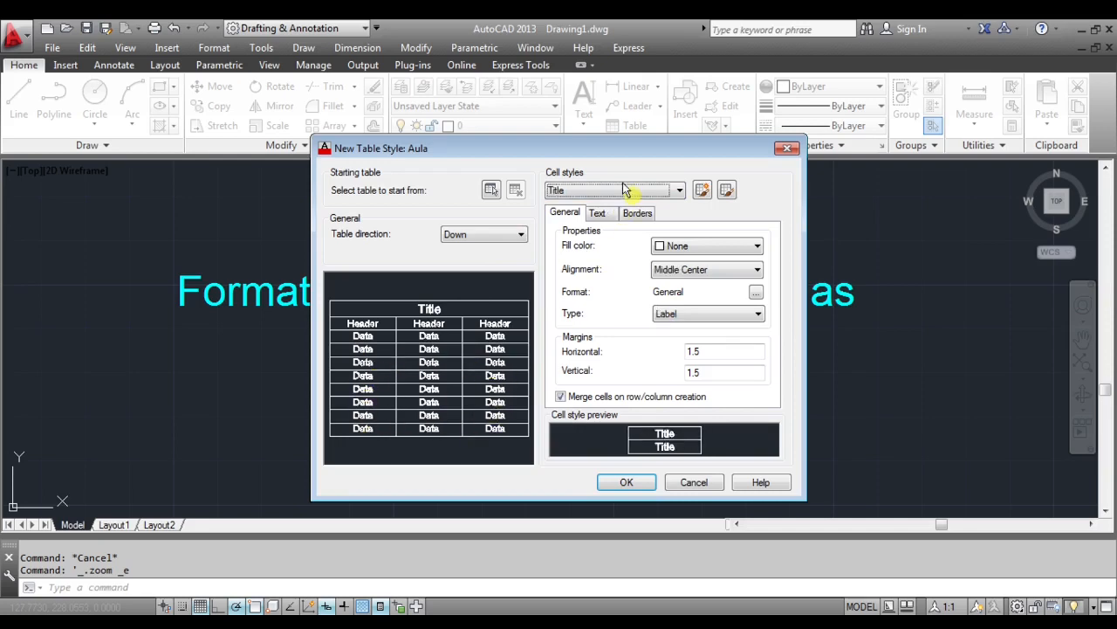
left_click(623, 185)
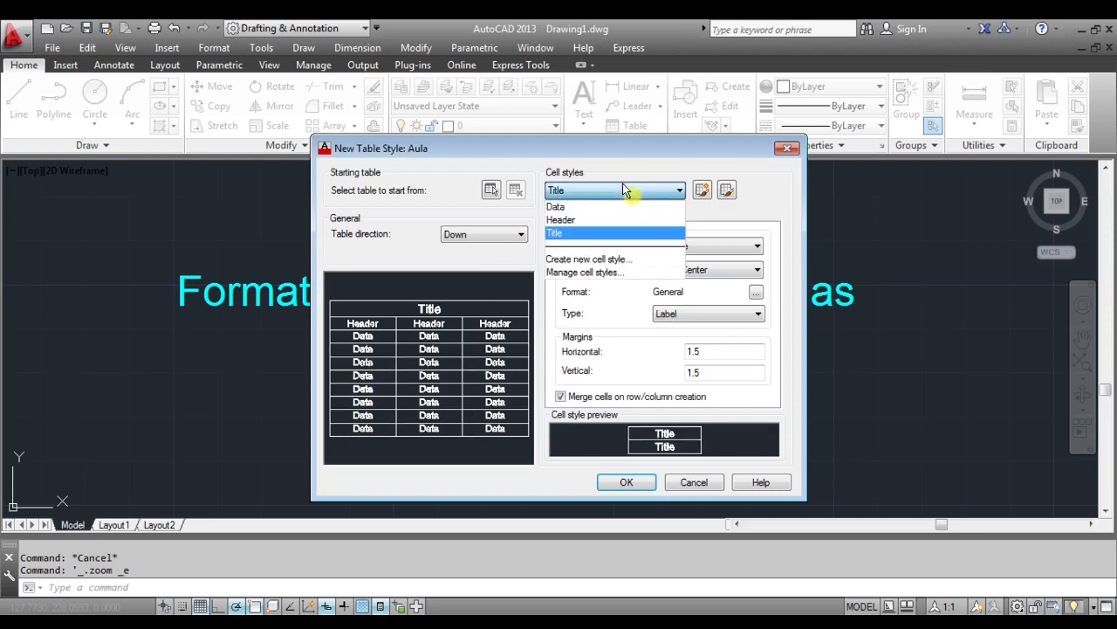
left_click(602, 221)
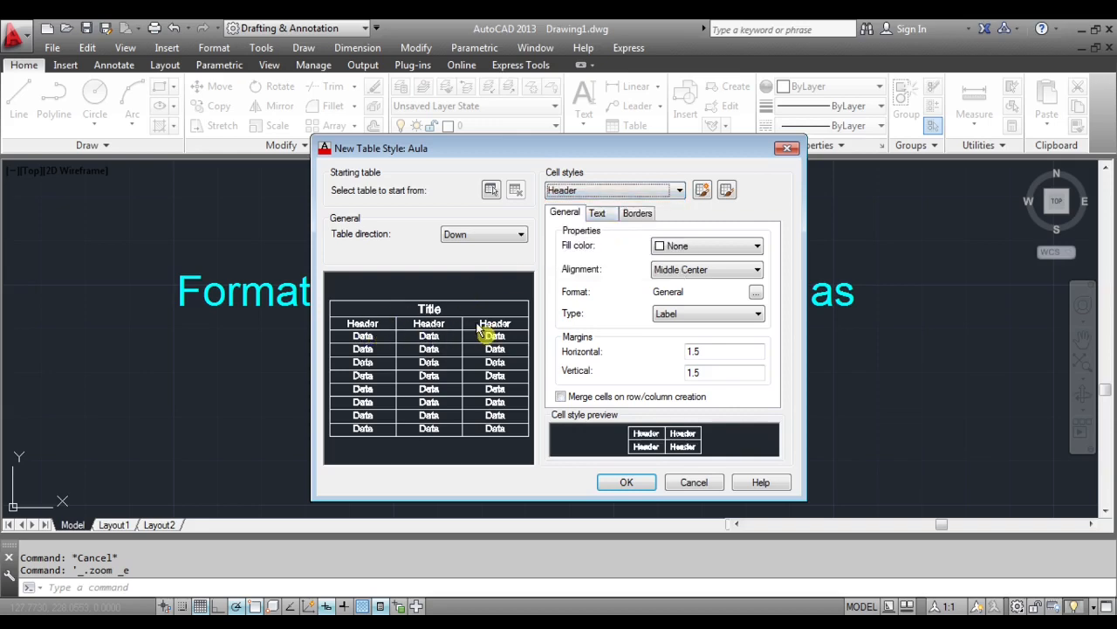
left_click(601, 187)
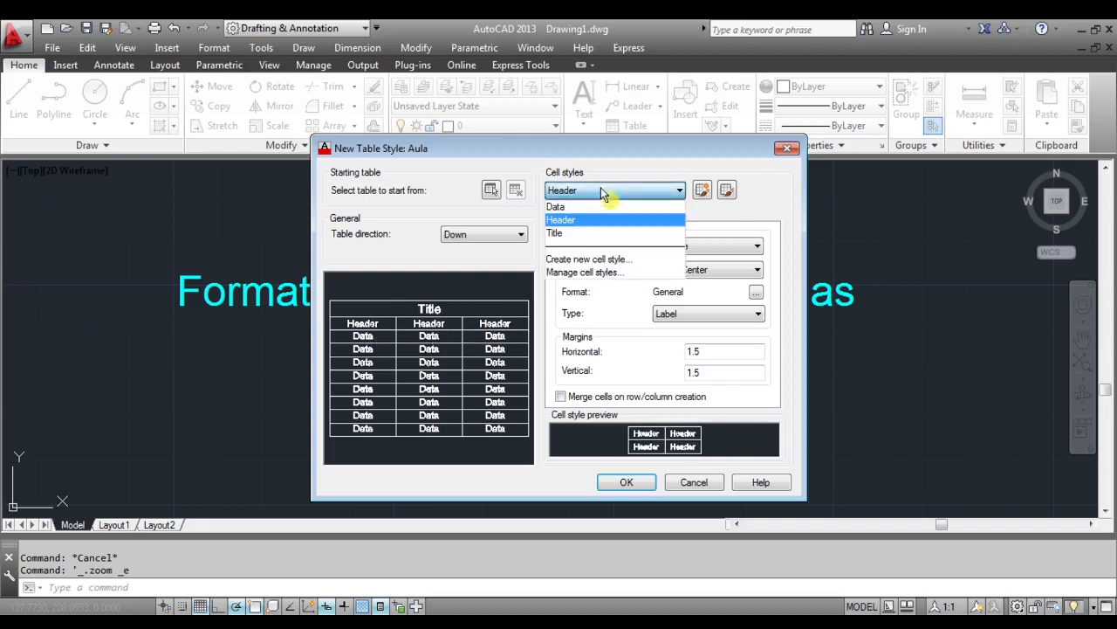
left_click(571, 233)
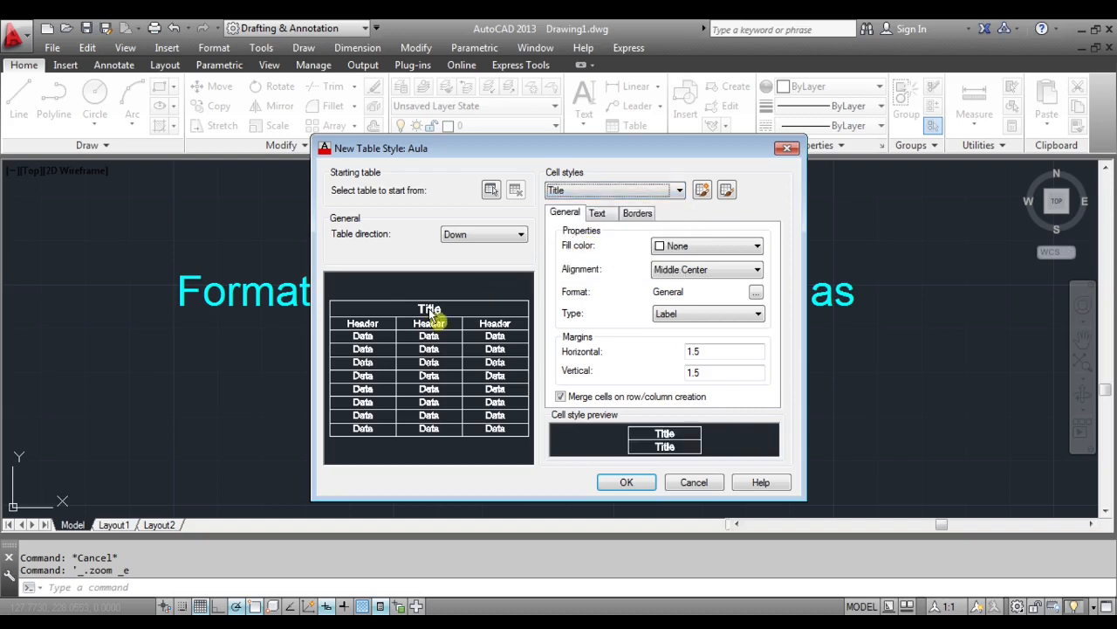
- Try table direction Up, then set it back to Down
left_click(506, 238)
left_click(489, 258)
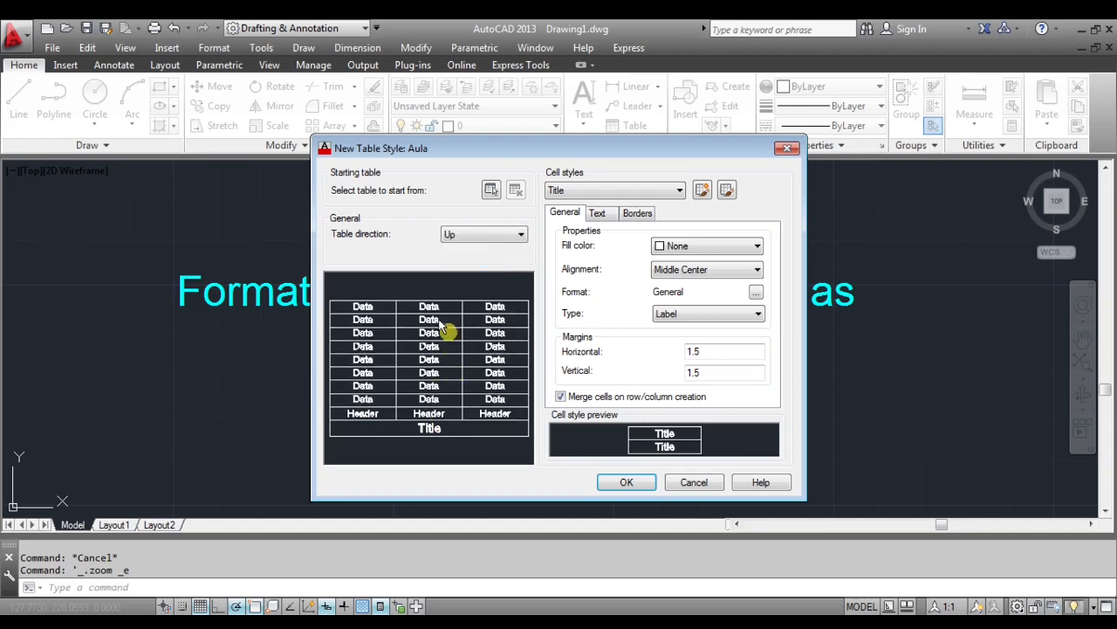
left_click(470, 240)
left_click(470, 250)
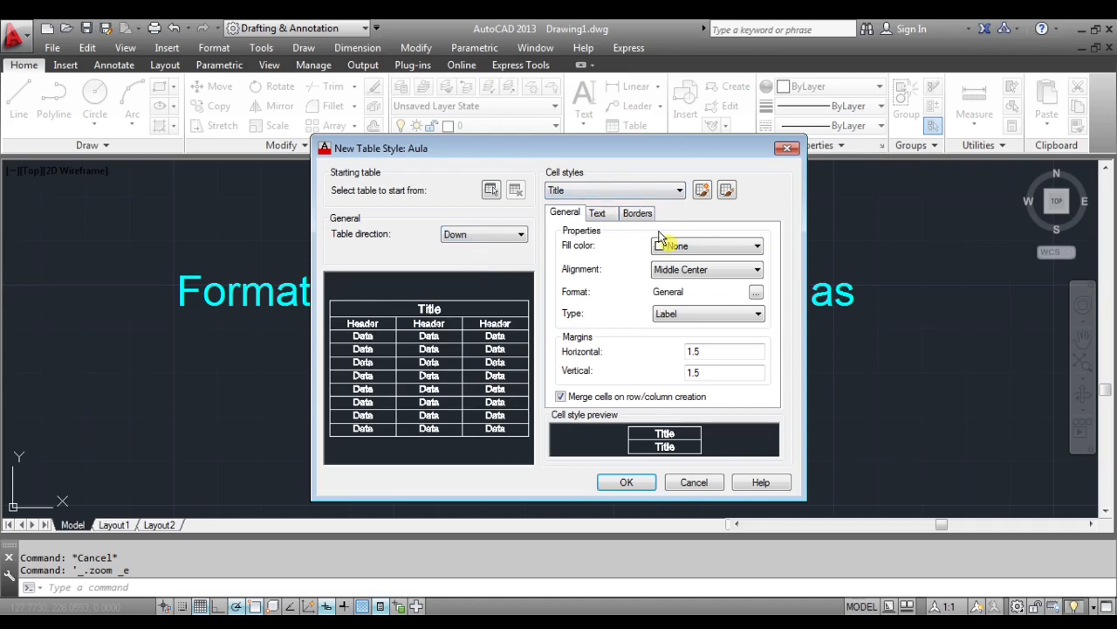
- Make the Title cell text blue and use the Aula text style
left_click(597, 215)
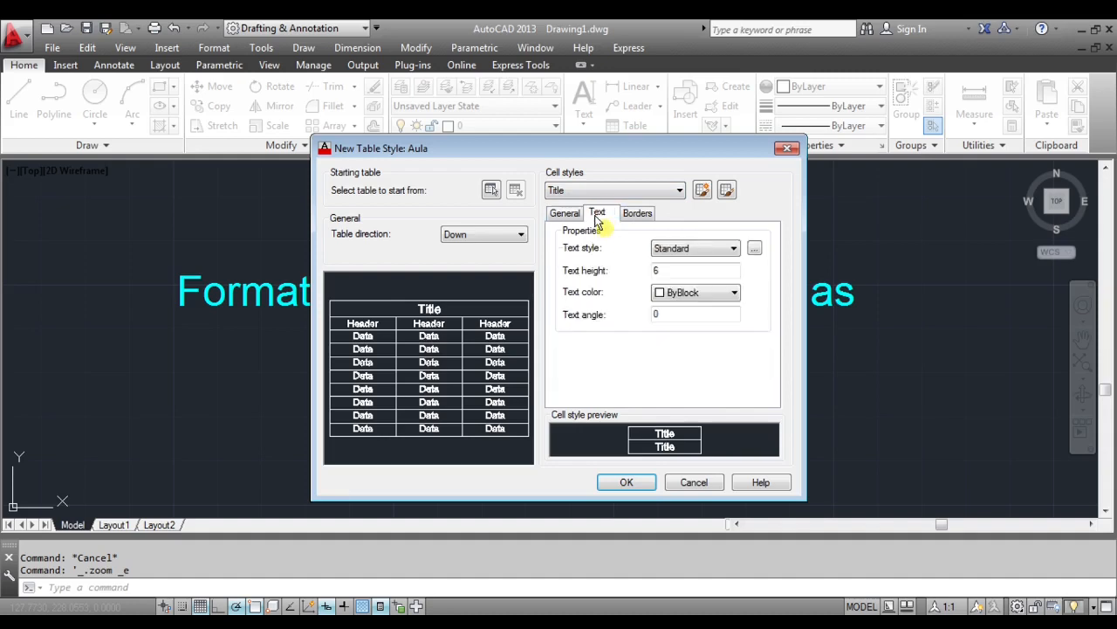
left_click(722, 295)
left_click(680, 392)
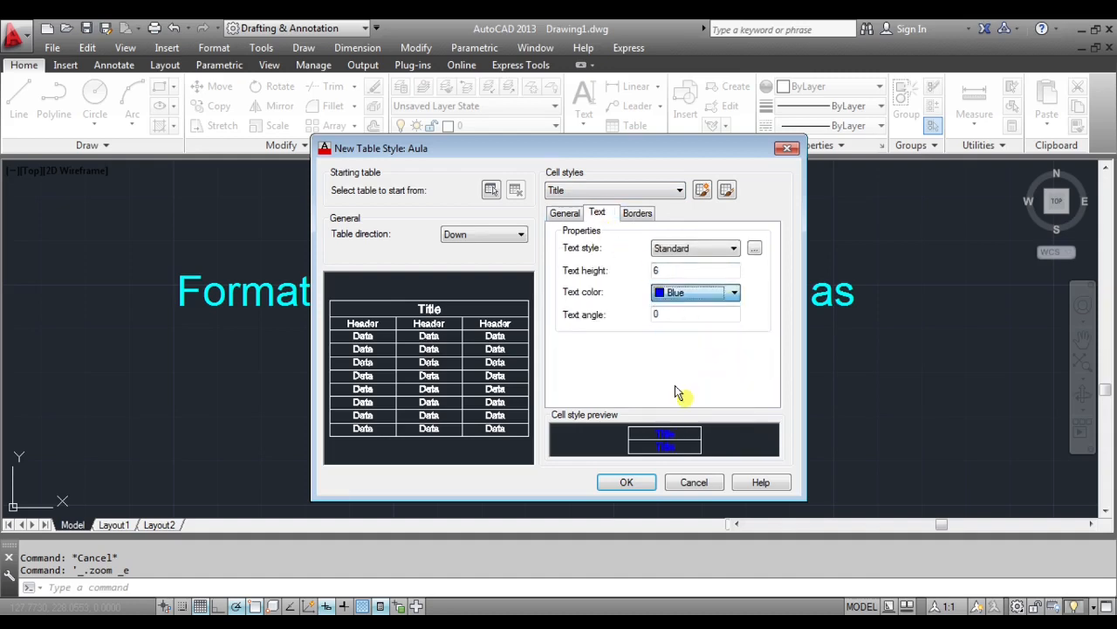
left_click(712, 251)
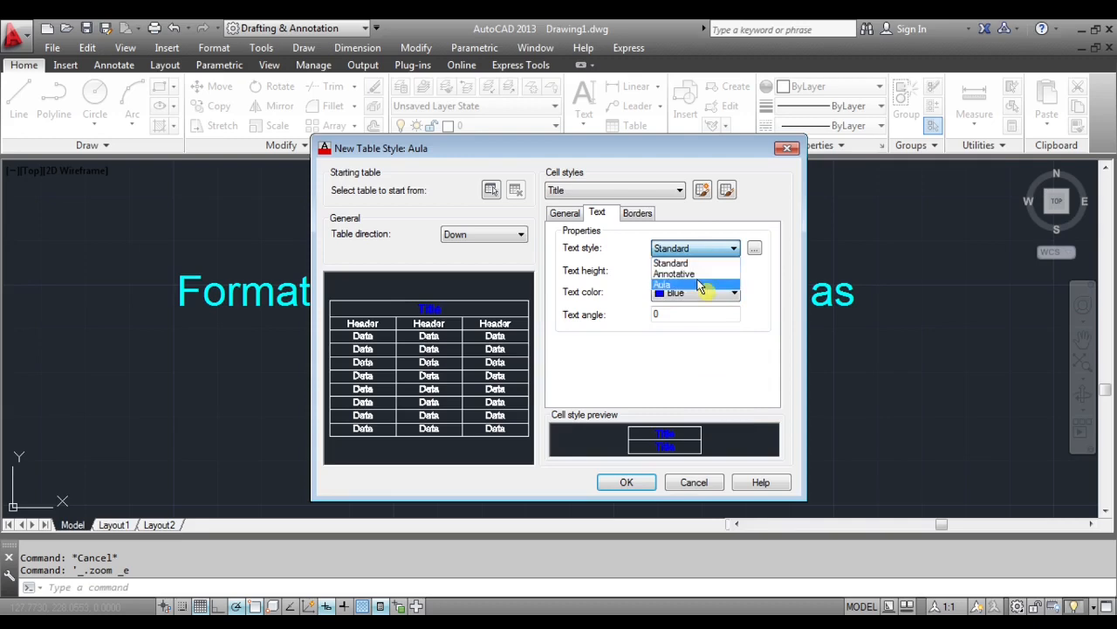
left_click(700, 285)
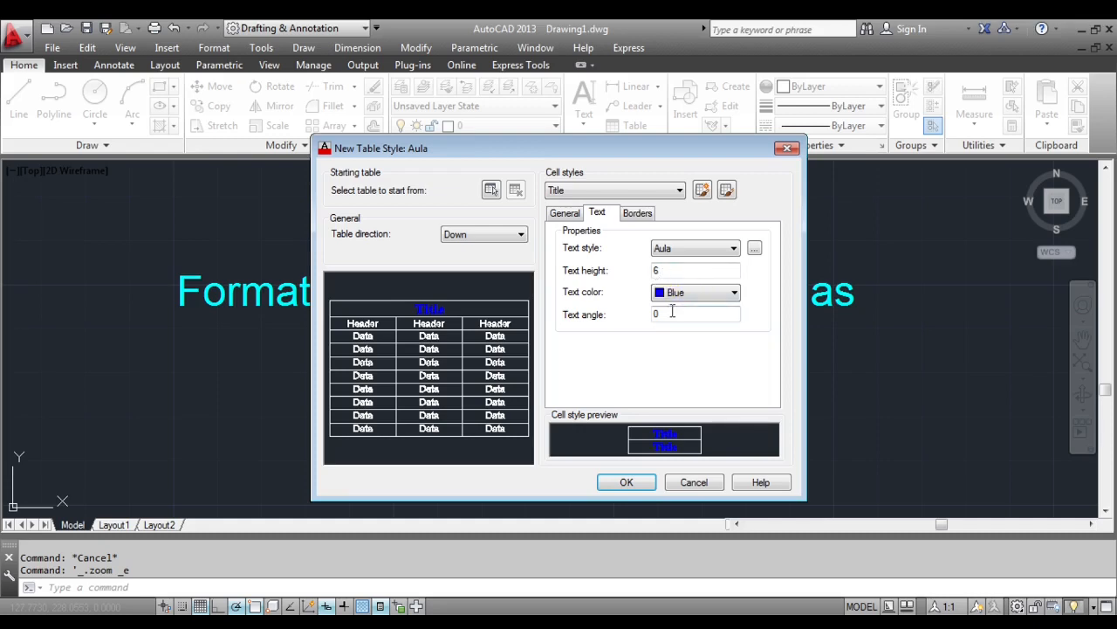
- Set the Header and Data cell text colour to Cyan
left_click(675, 192)
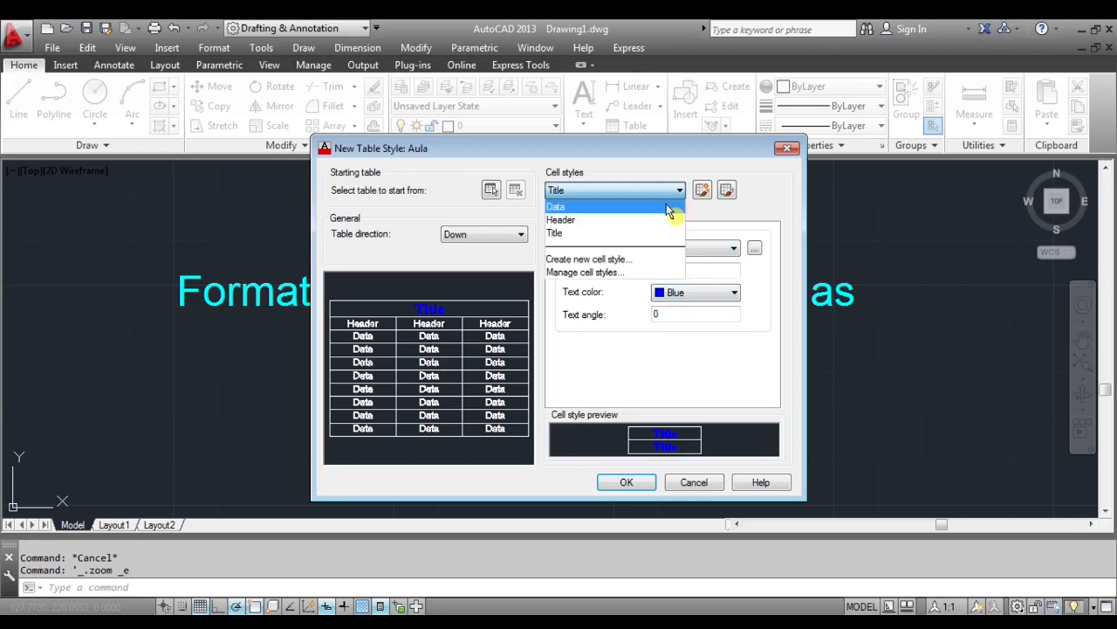
left_click(661, 220)
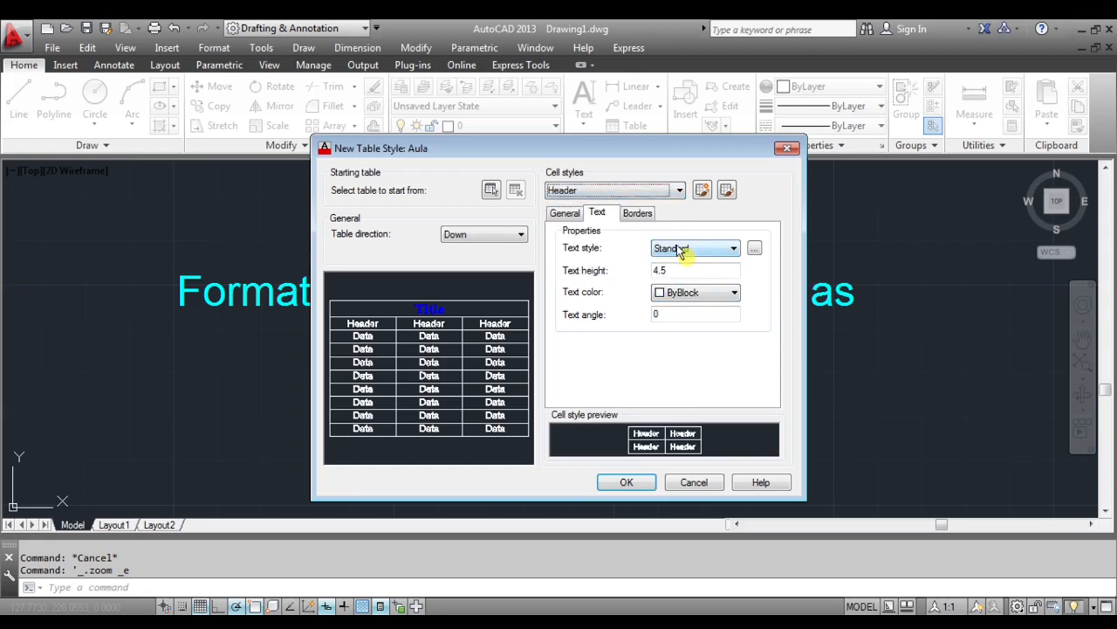
left_click(718, 293)
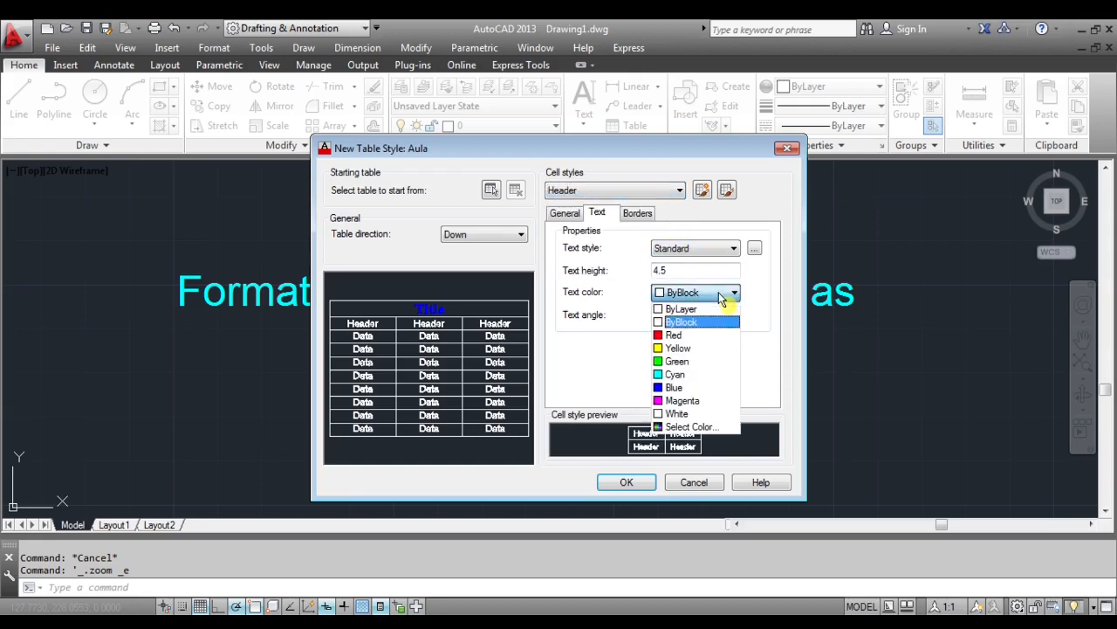
left_click(705, 375)
left_click(673, 190)
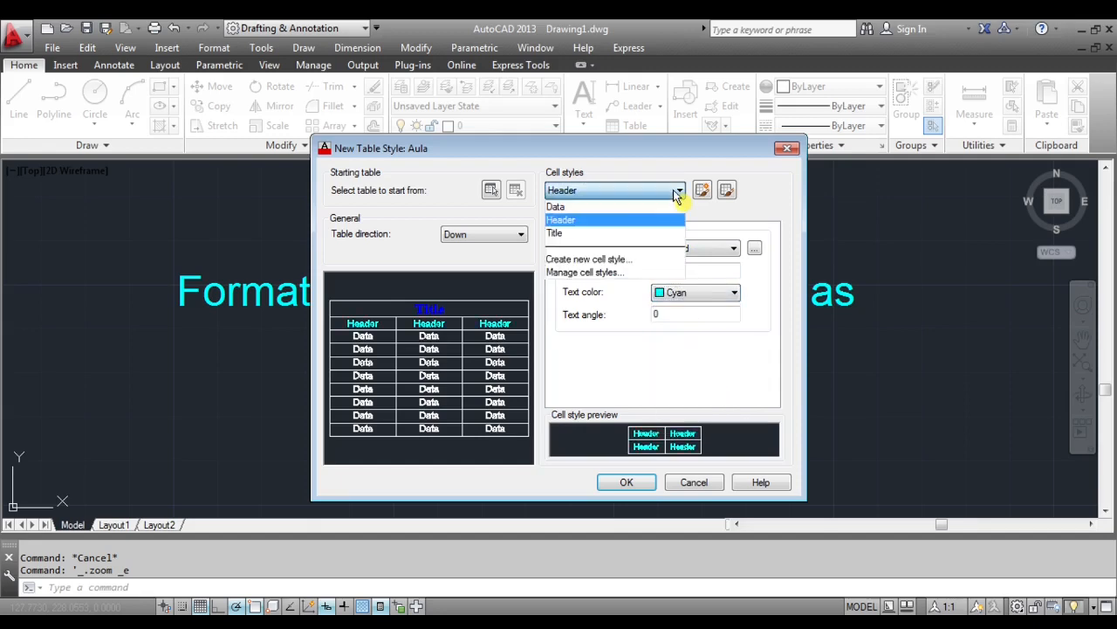
left_click(642, 207)
left_click(729, 293)
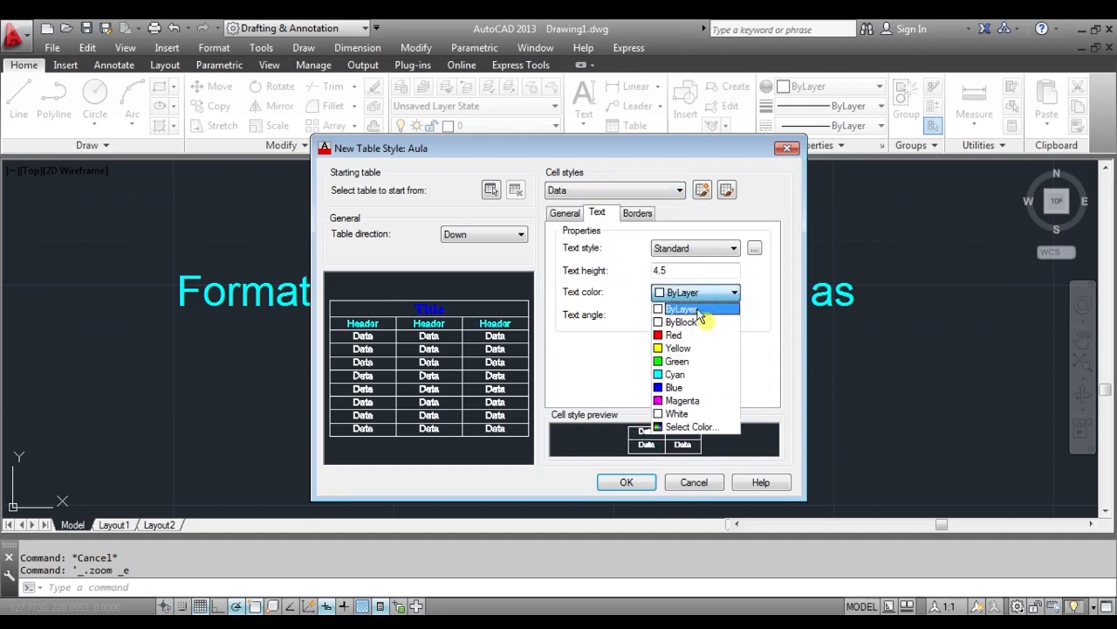
left_click(704, 374)
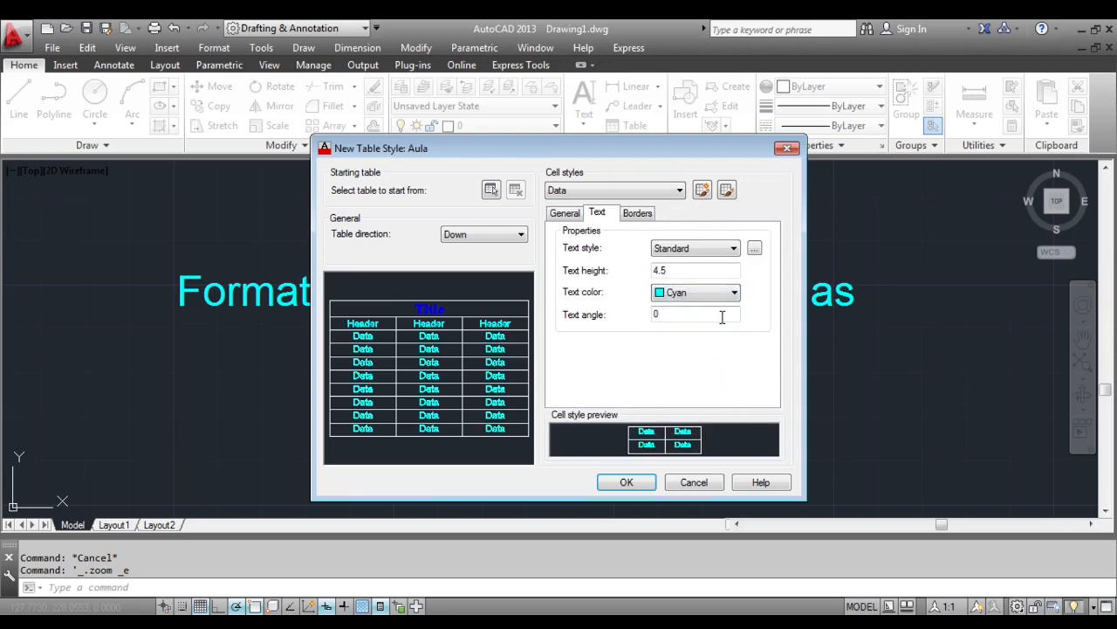
left_click(567, 215)
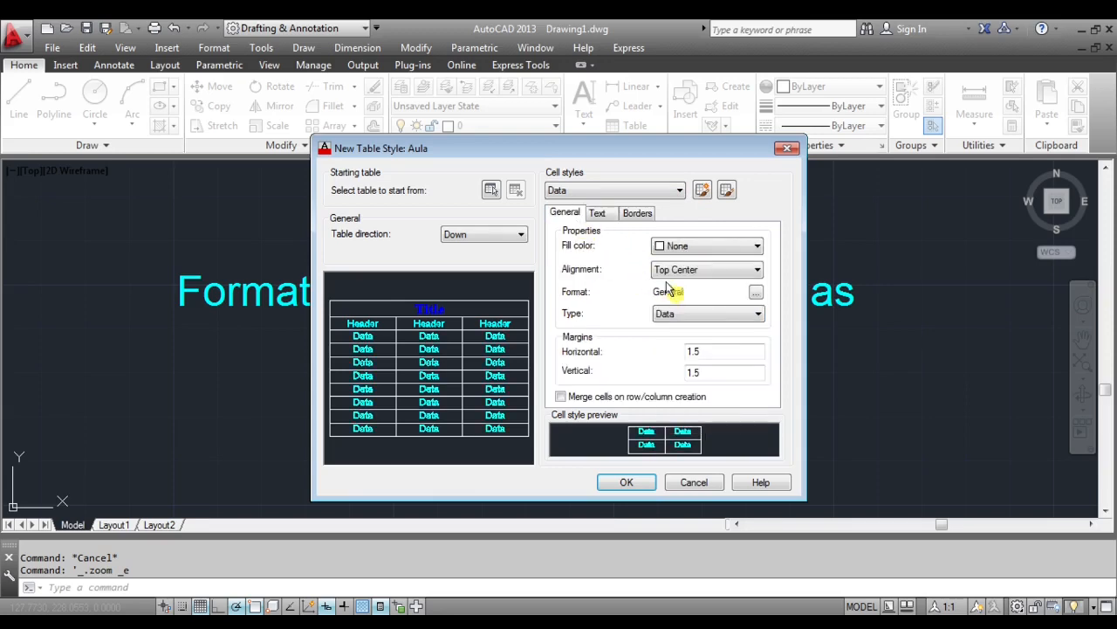
- Format Data cells as Percentage with Middle Center alignment
left_click(756, 294)
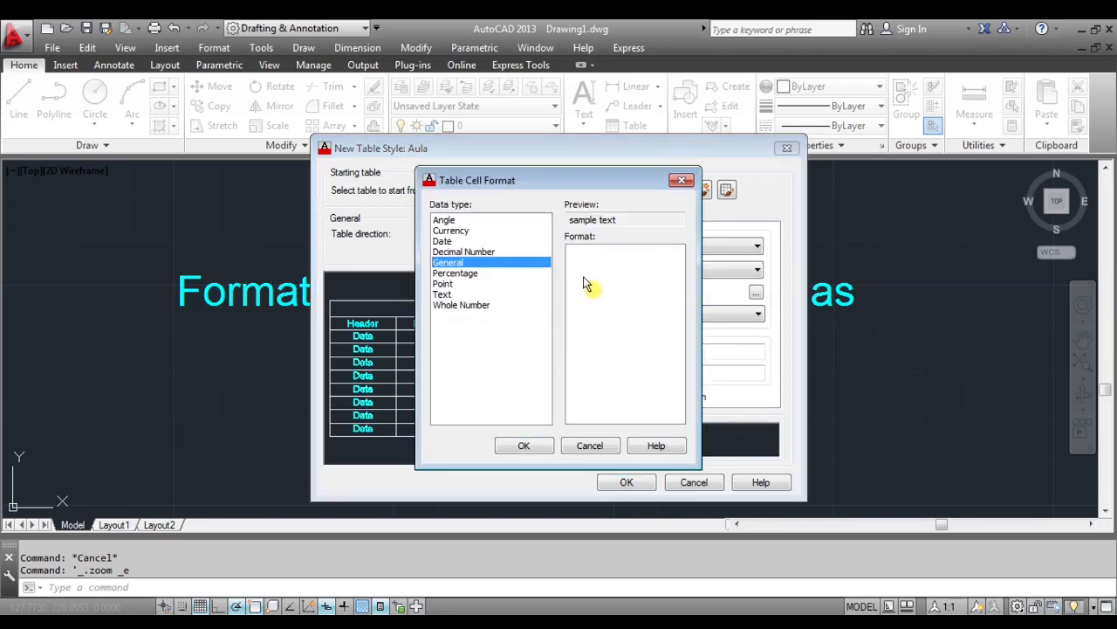
left_click(471, 273)
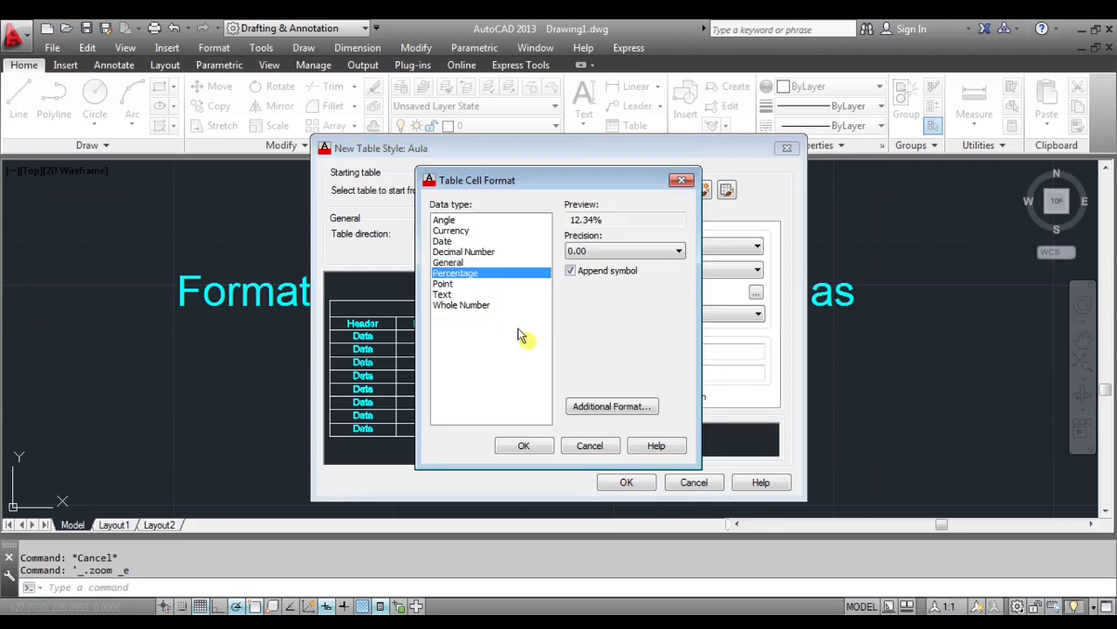
left_click(524, 446)
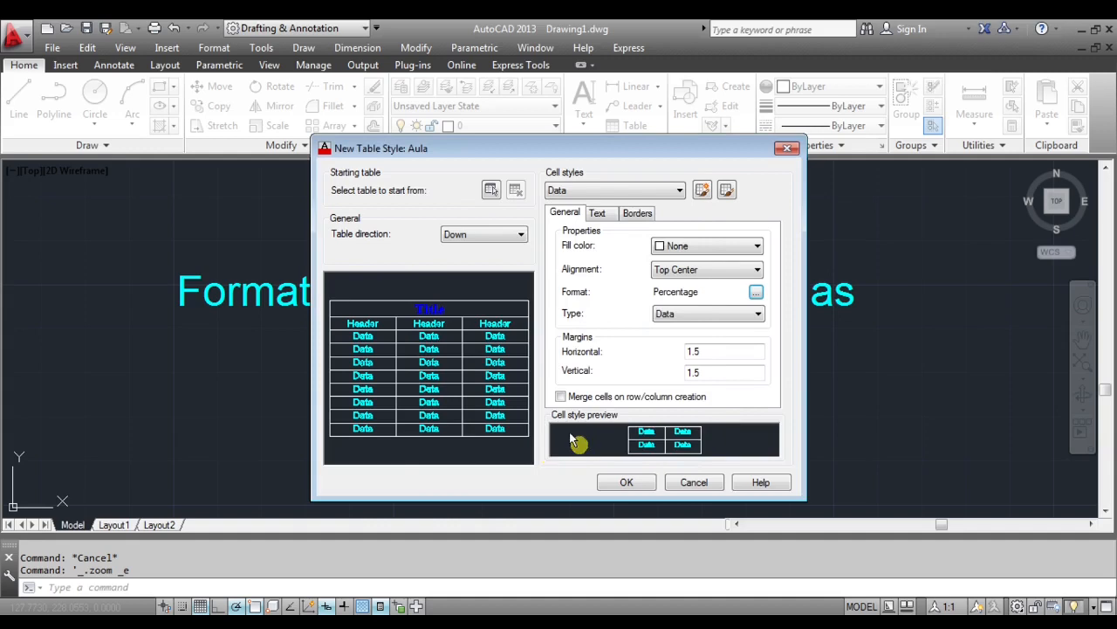
left_click(731, 273)
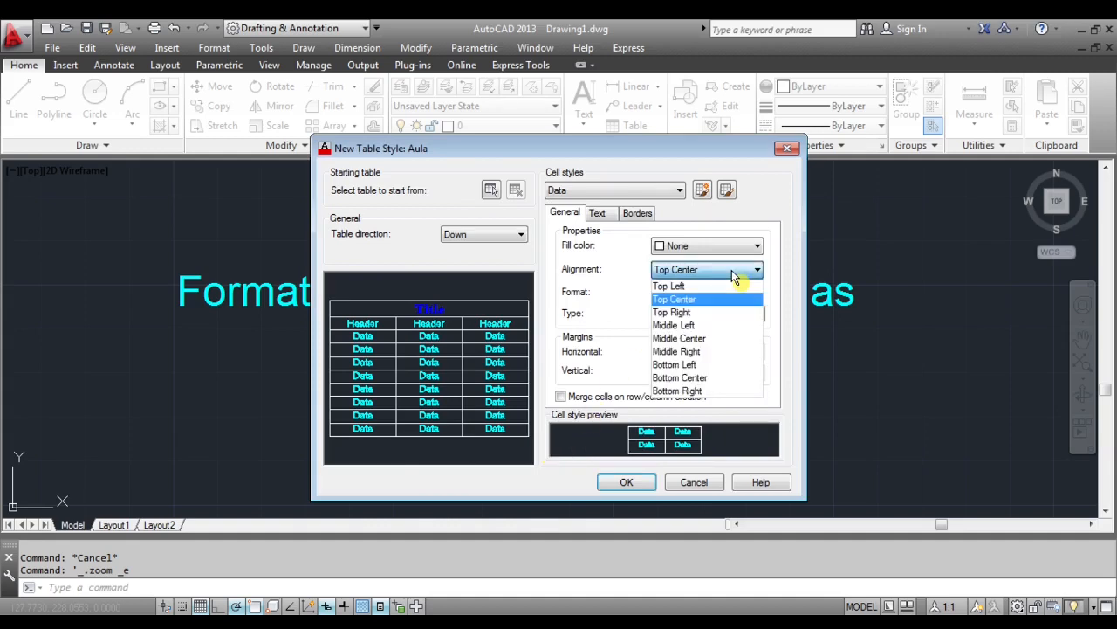
left_click(725, 340)
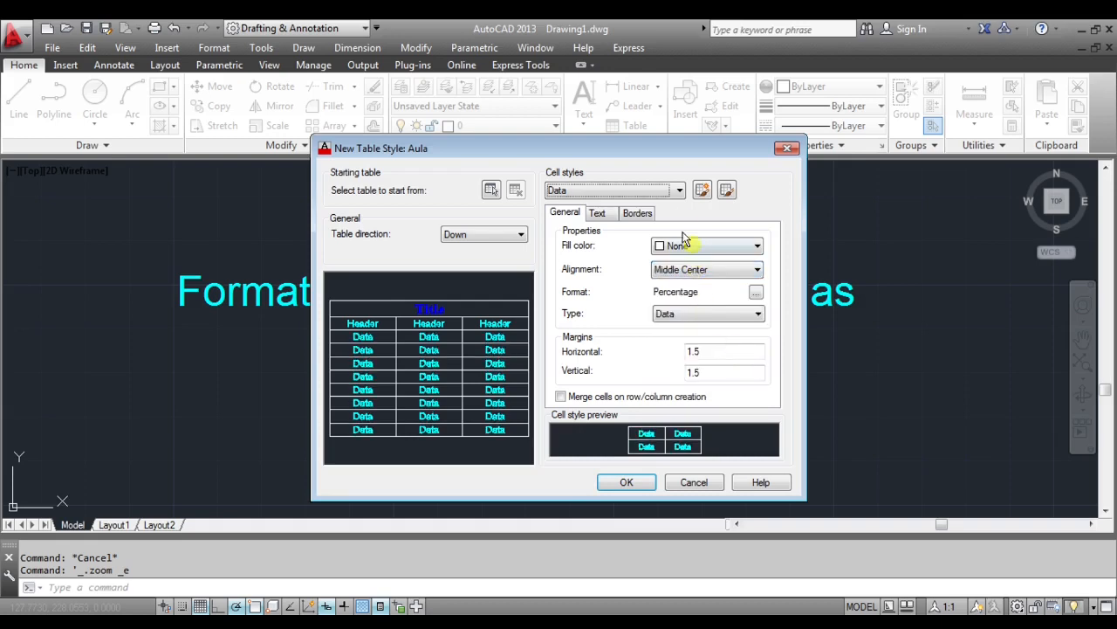
- Give the Title cell style a White fill colour
left_click(668, 191)
left_click(653, 234)
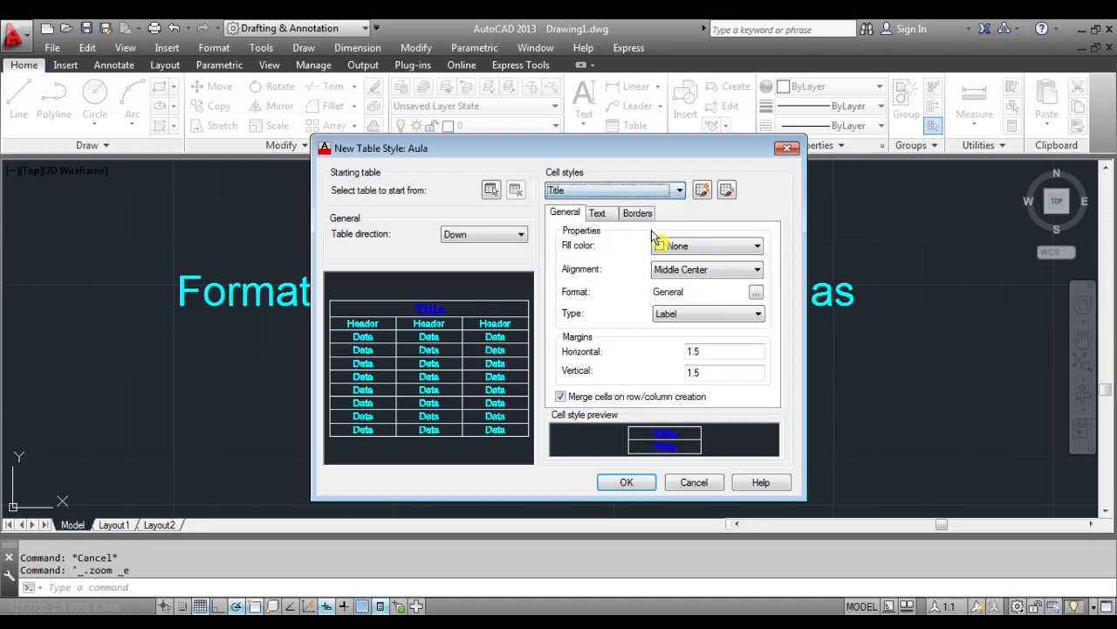
left_click(730, 247)
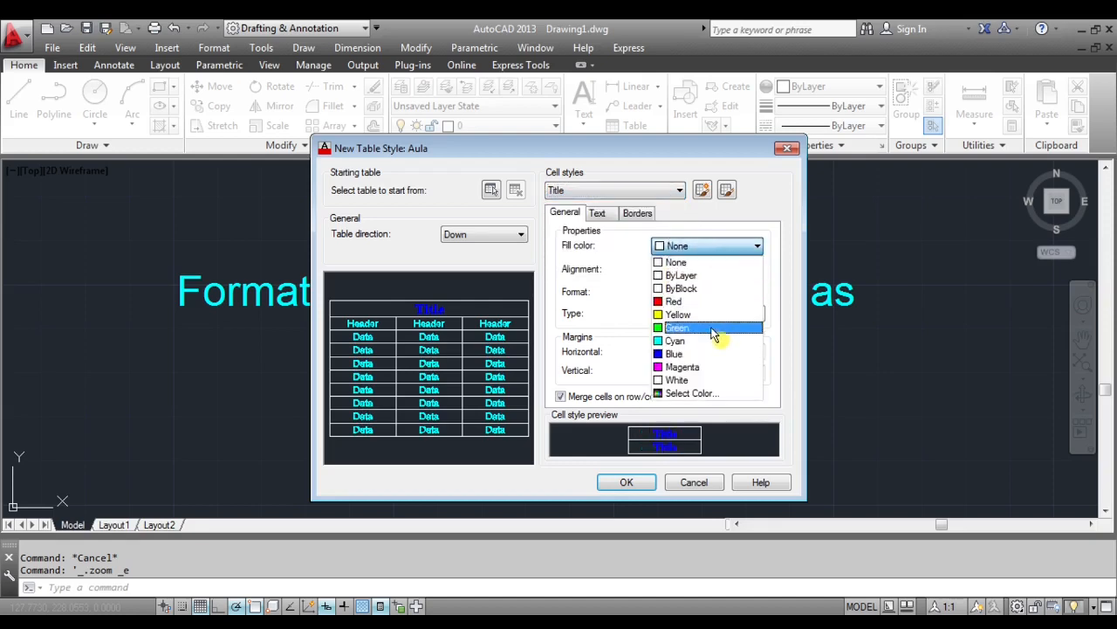
left_click(698, 380)
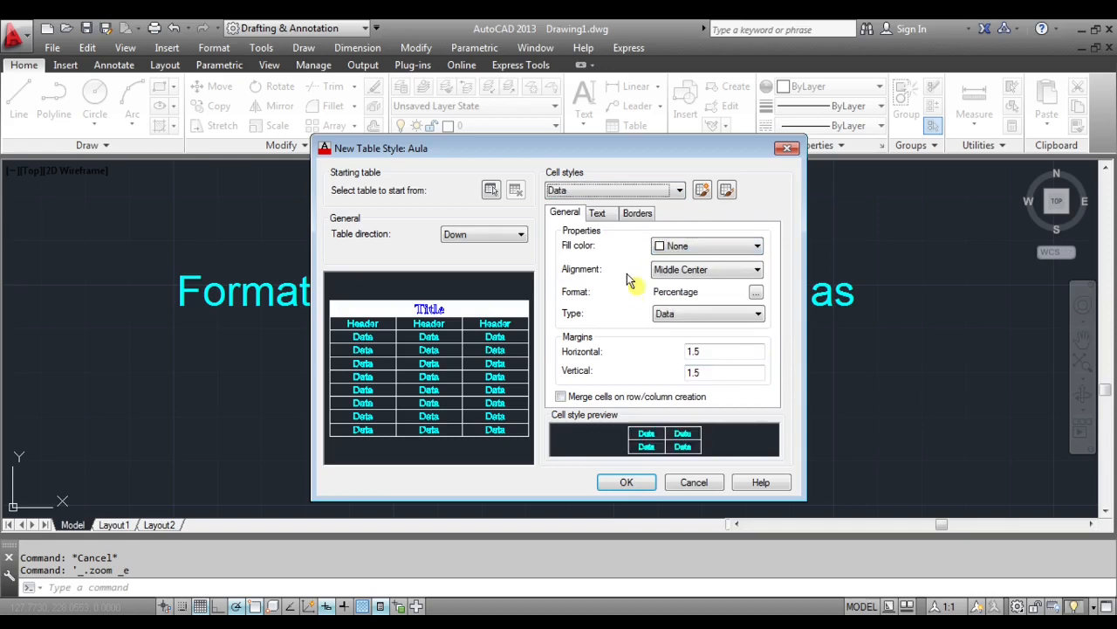
- Leave the Header cells unmerged and save the Aula table style
left_click(667, 189)
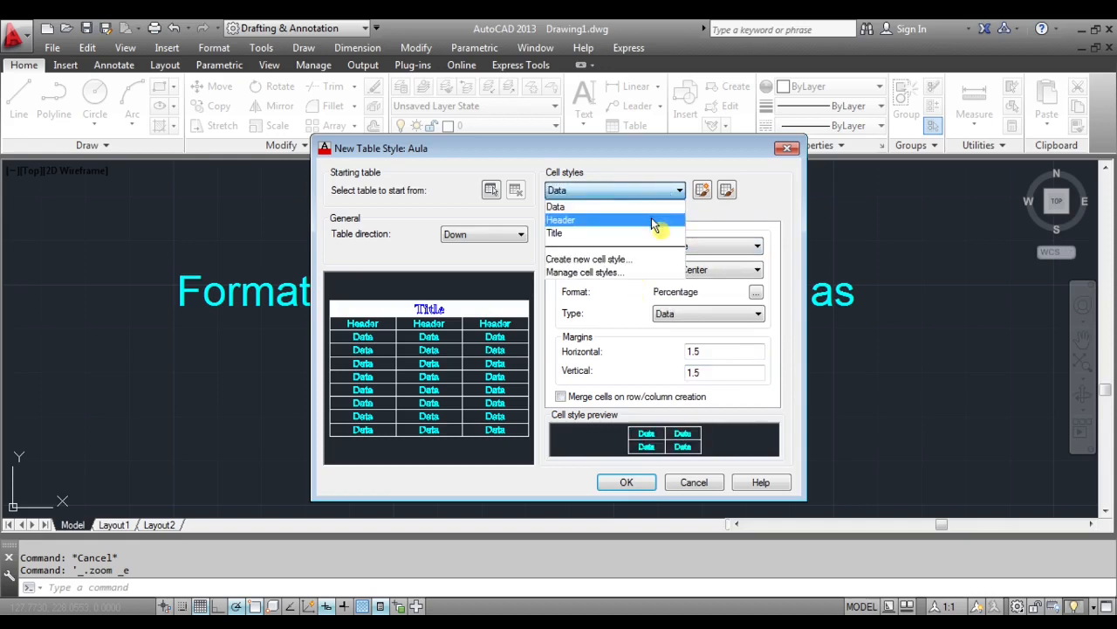
left_click(651, 222)
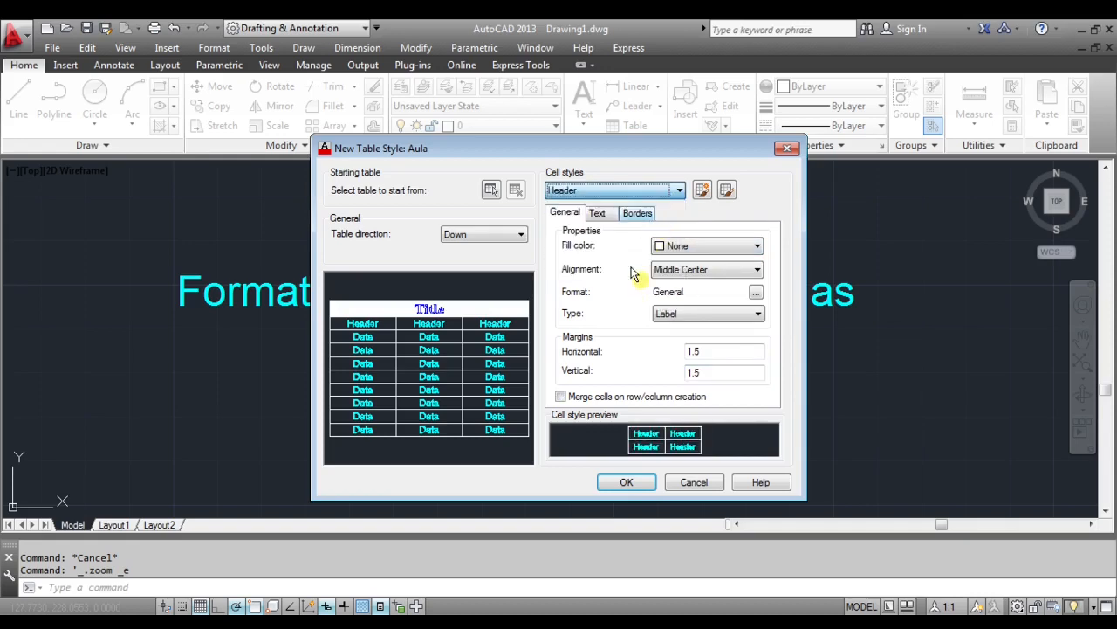
left_click(576, 400)
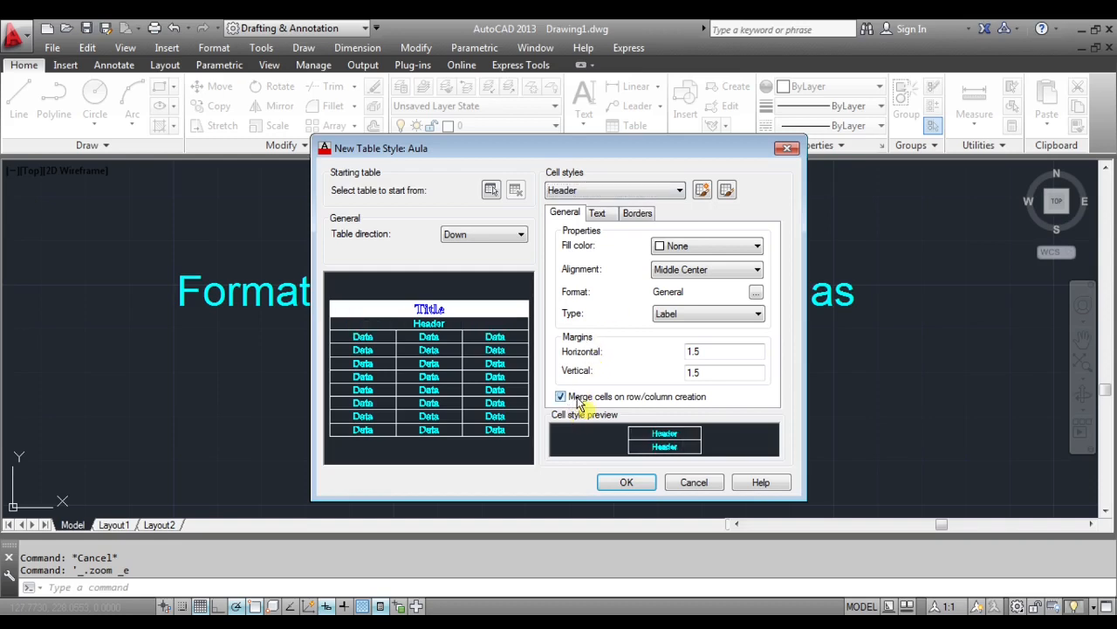
left_click(562, 396)
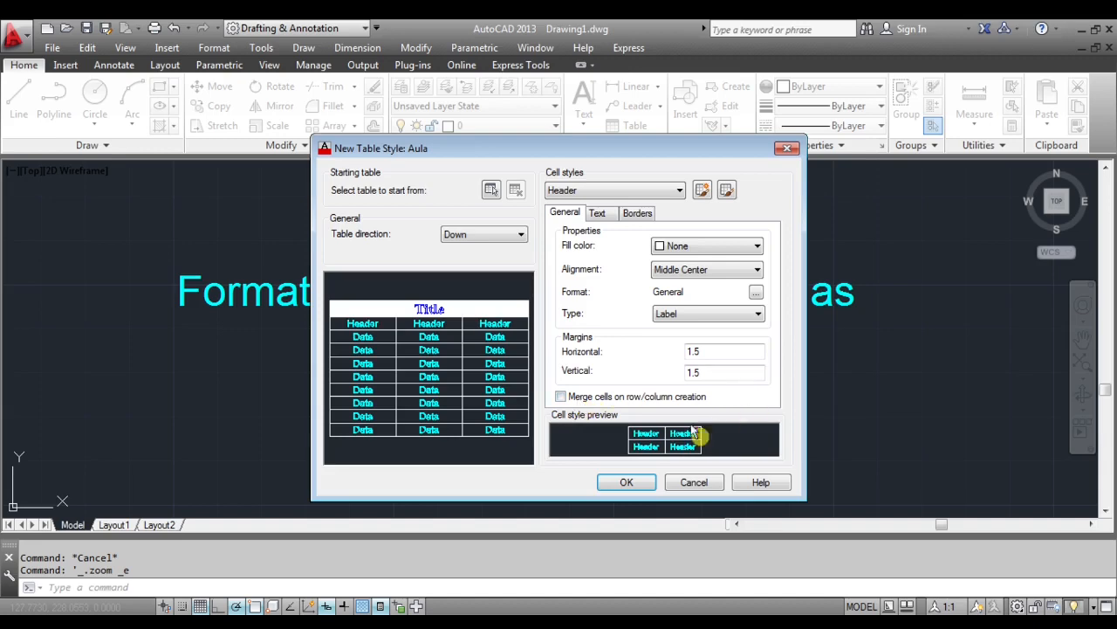
left_click(621, 482)
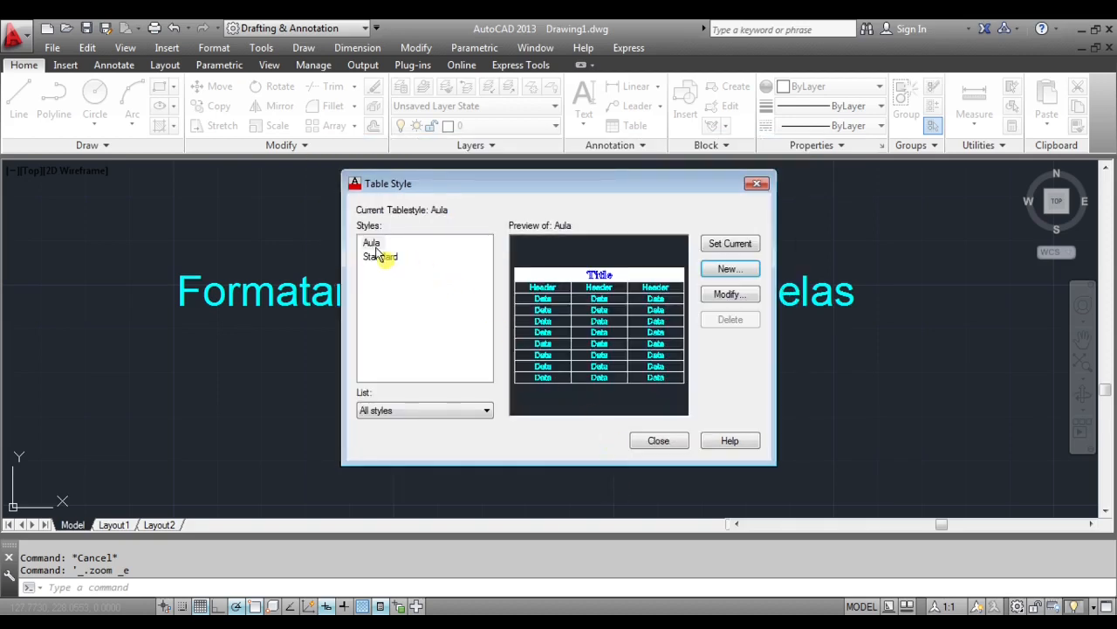
- Close the Table Style dialog with Aula left as the current style
left_click(660, 443)
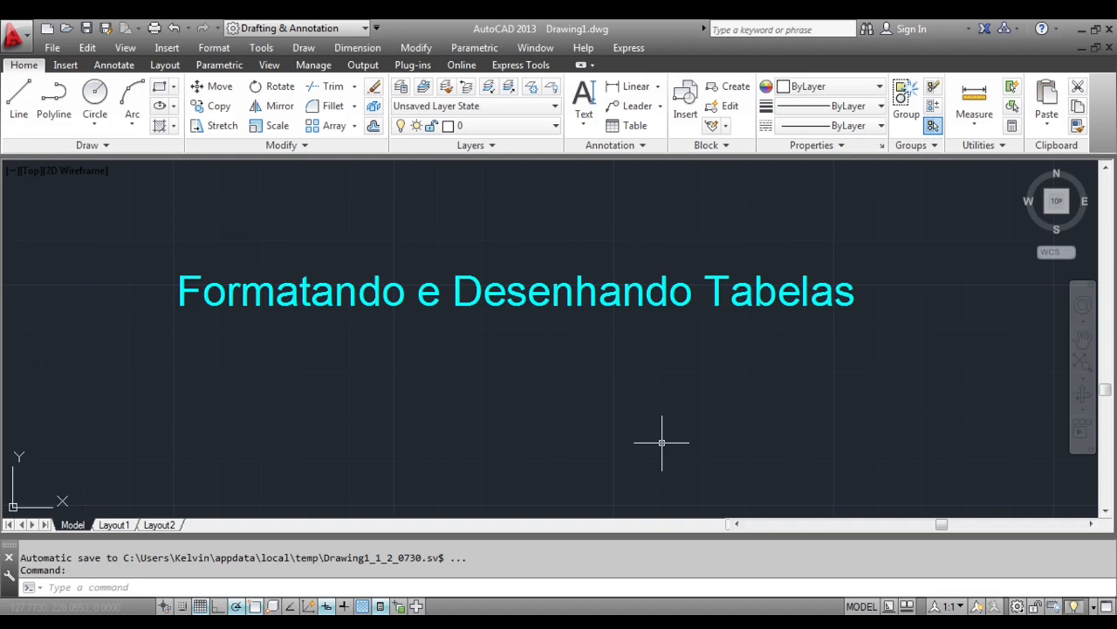
left_click(303, 48)
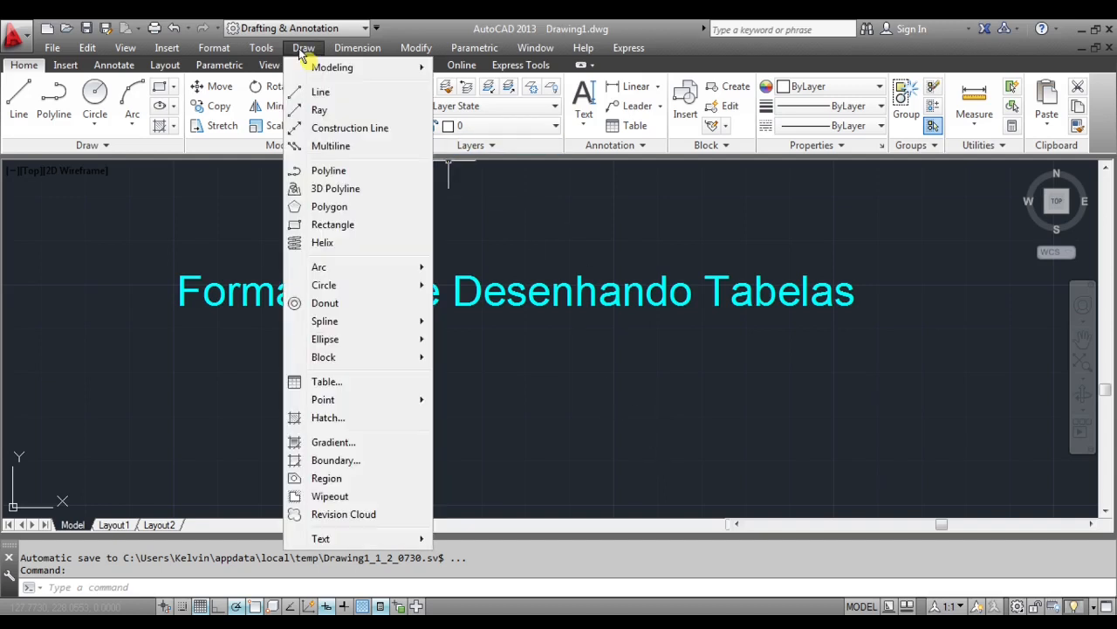
- Insert a table in the Aula style with 2 columns and confirm the settings
left_click(343, 386)
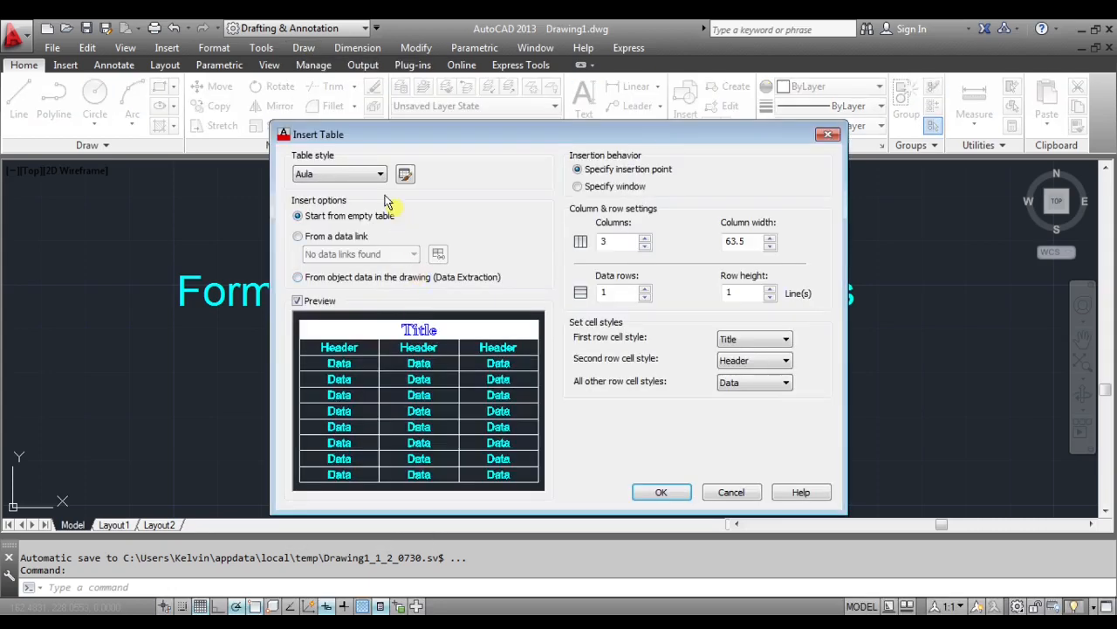
left_click(380, 175)
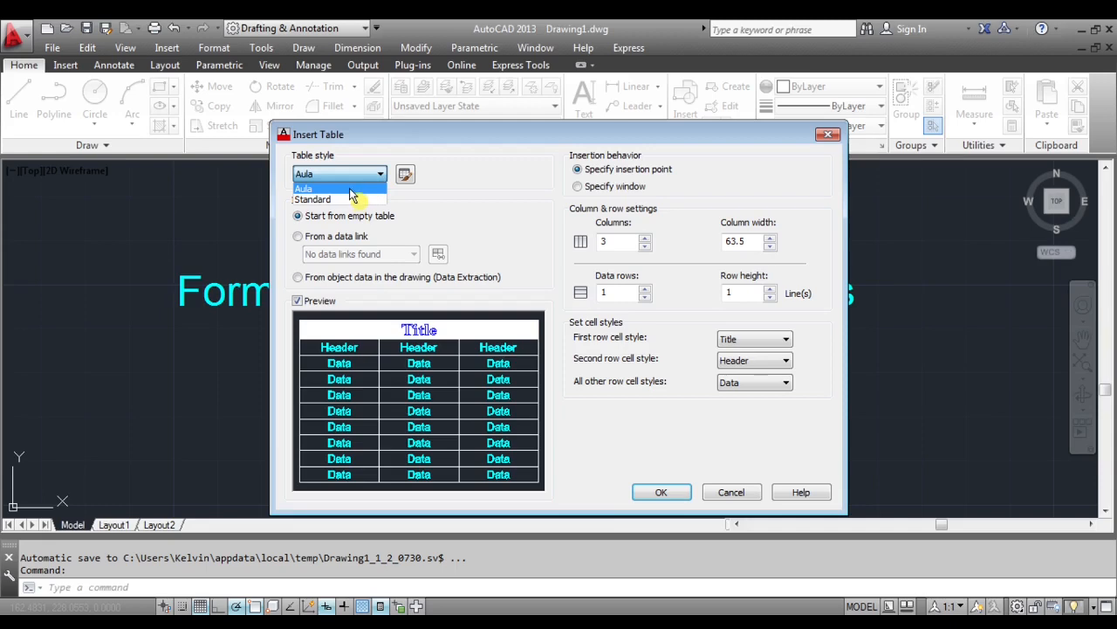
left_click(485, 152)
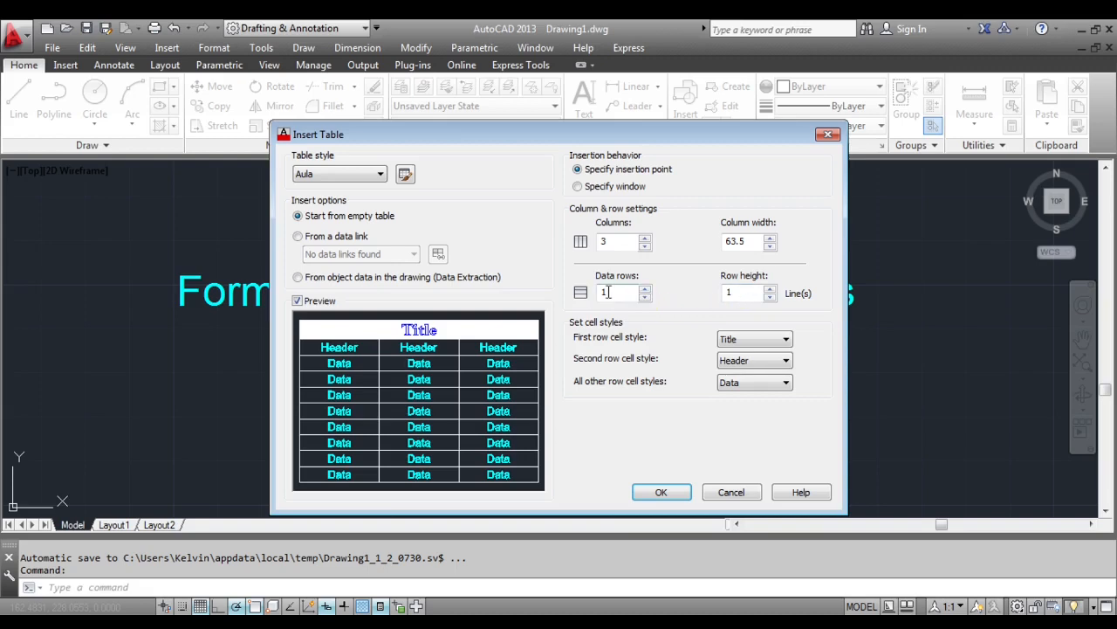
double_click(602, 242)
type("2")
left_click(650, 496)
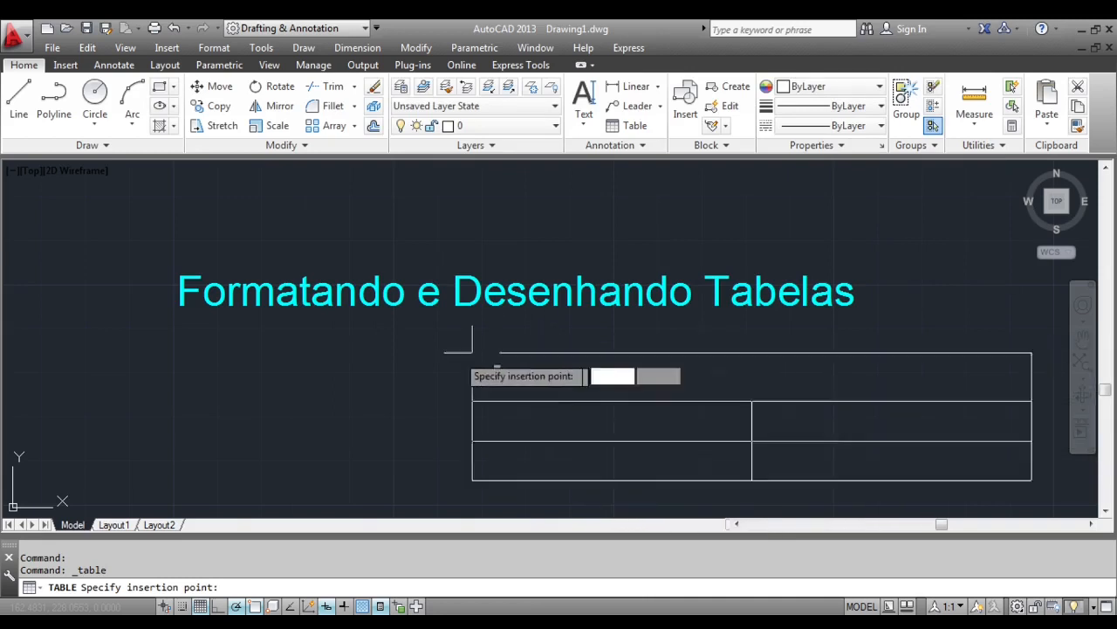
- Place the table below the heading and title it 'Participação das Turmas'
left_click(233, 344)
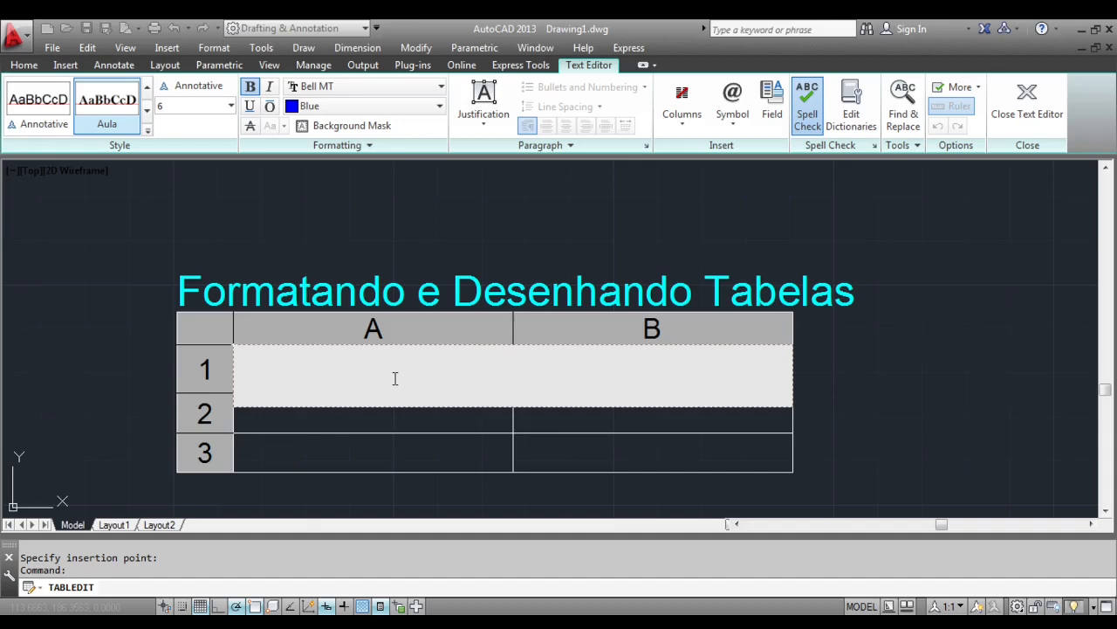
type("Parti")
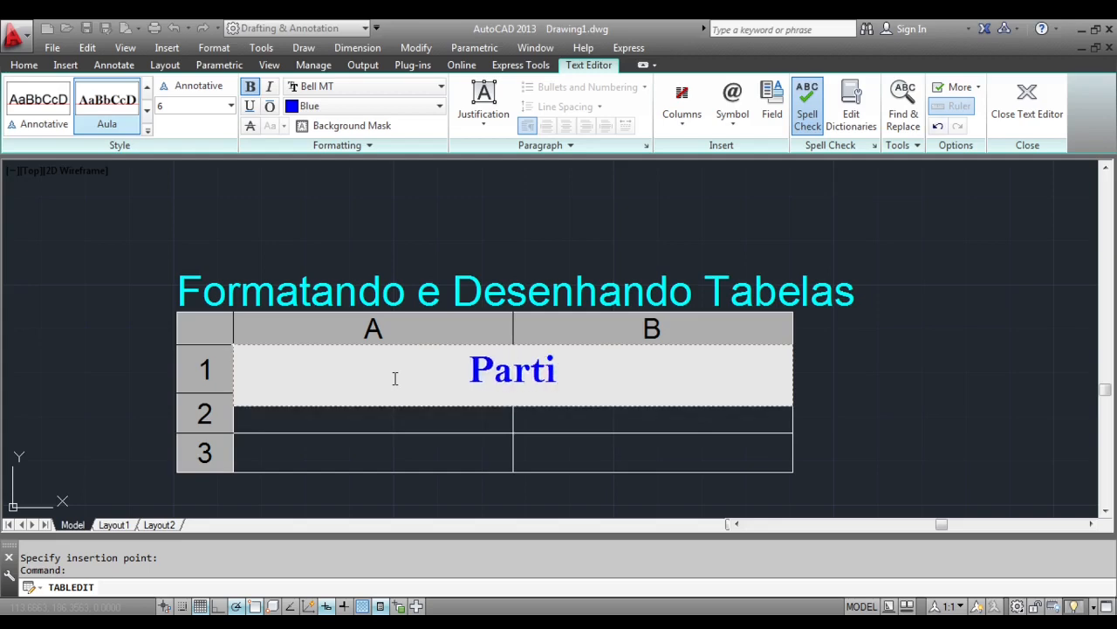
type("cipação")
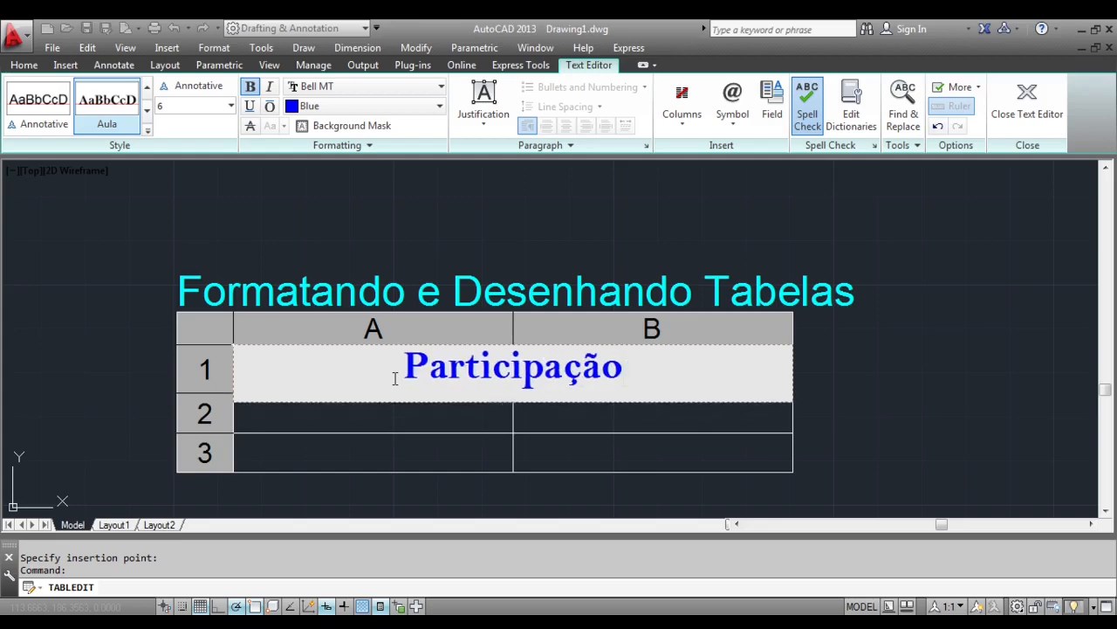
type(" das")
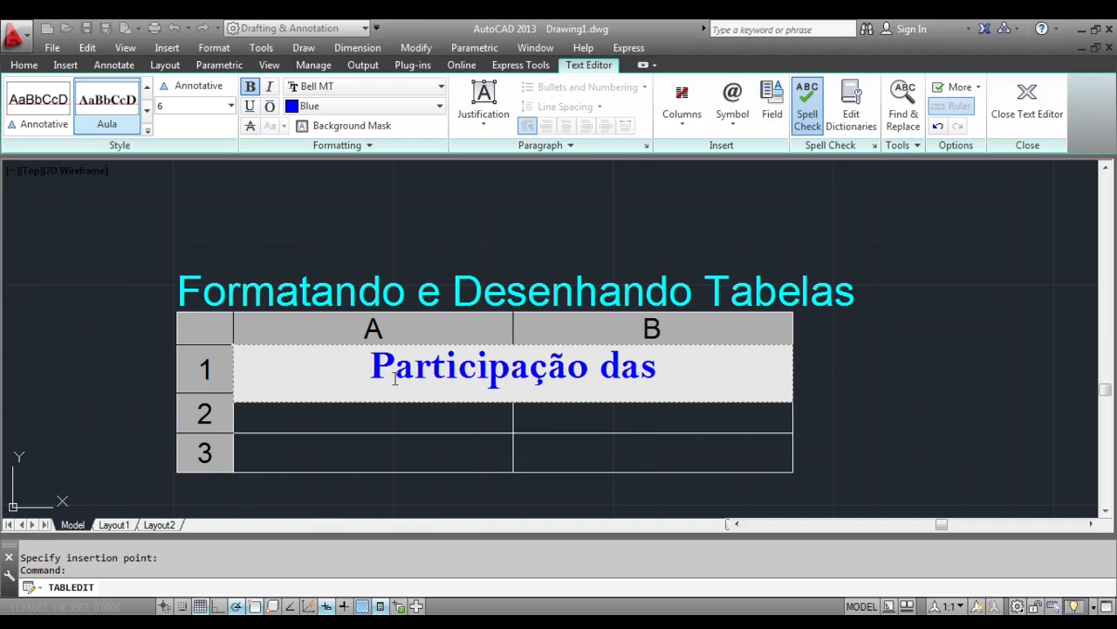
type(" Turmas")
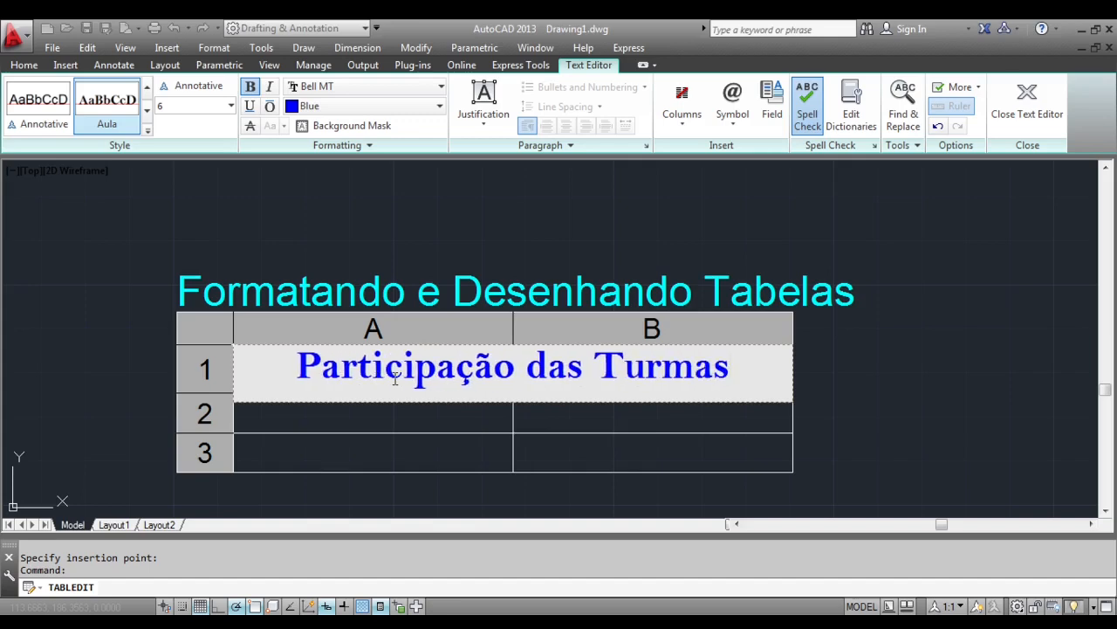
key("Tab")
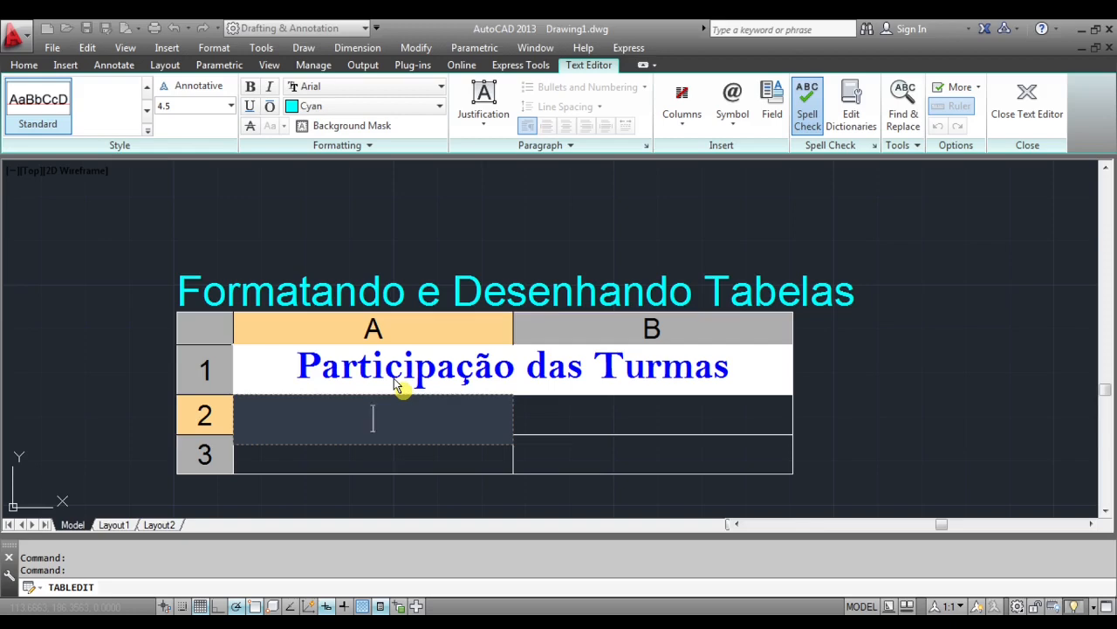
- Enter the headers MEC 151 in A2 and MEC 251 in B2
type("MEC 151")
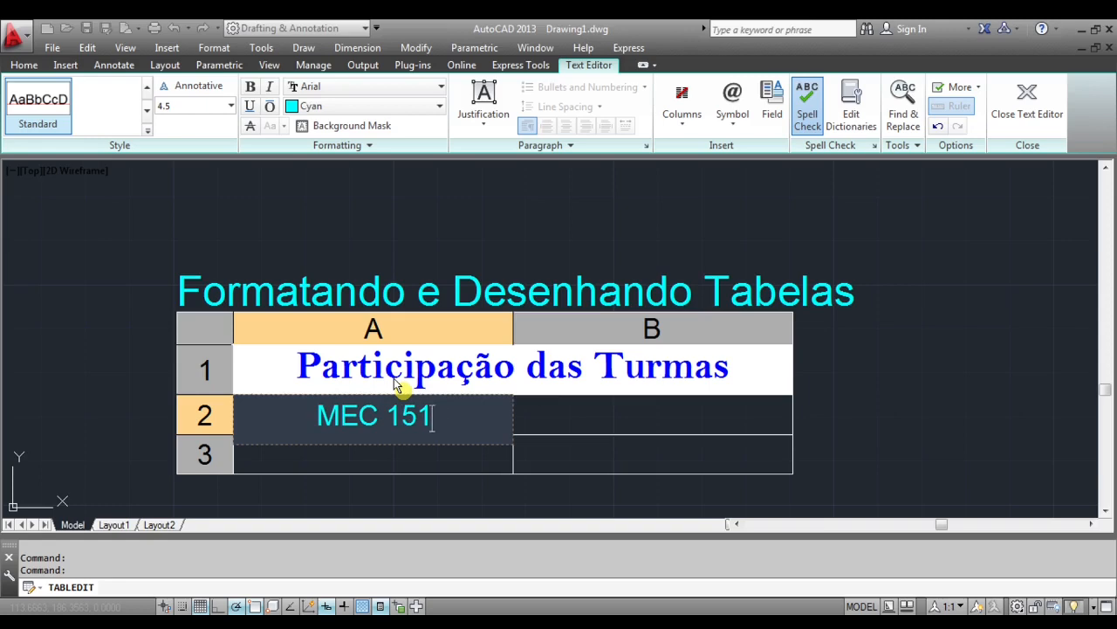
key("Tab")
type("Me")
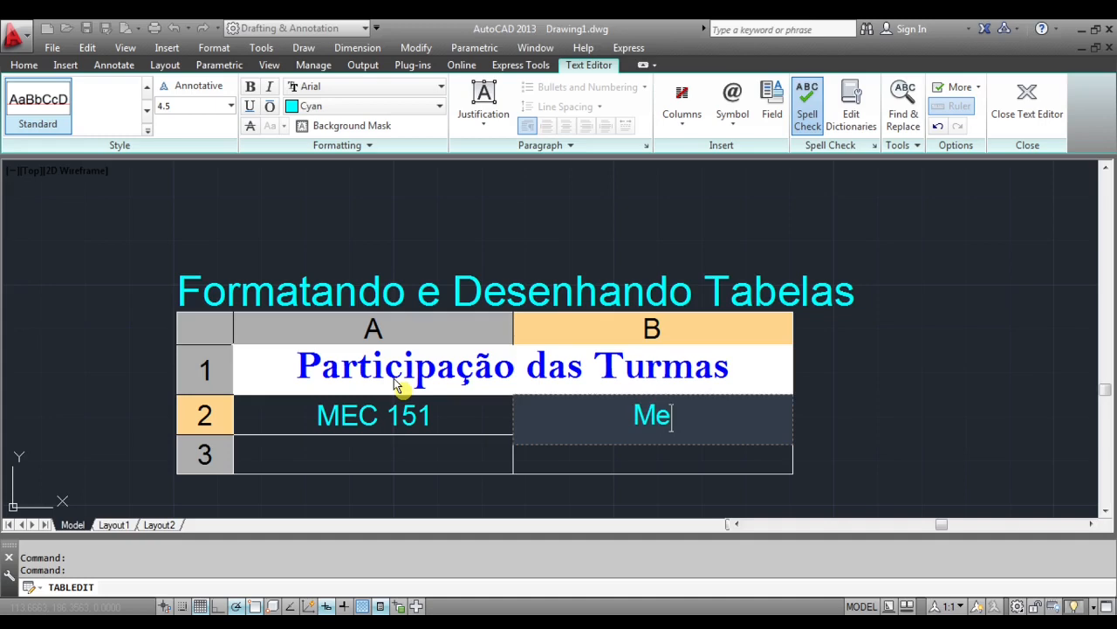
key("BackSpace")
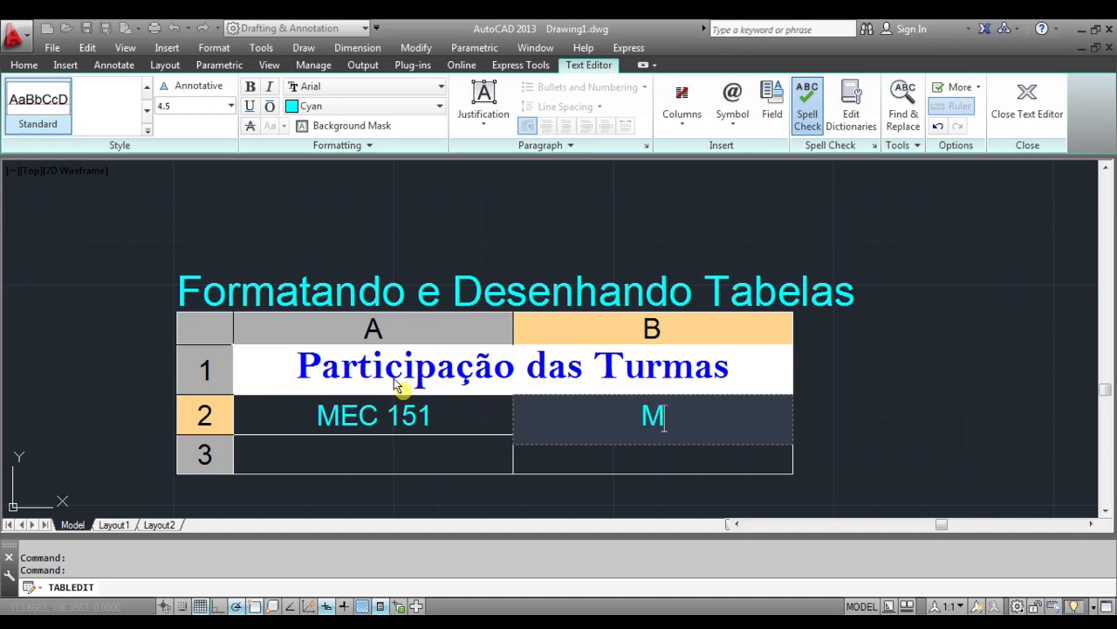
type("EC251")
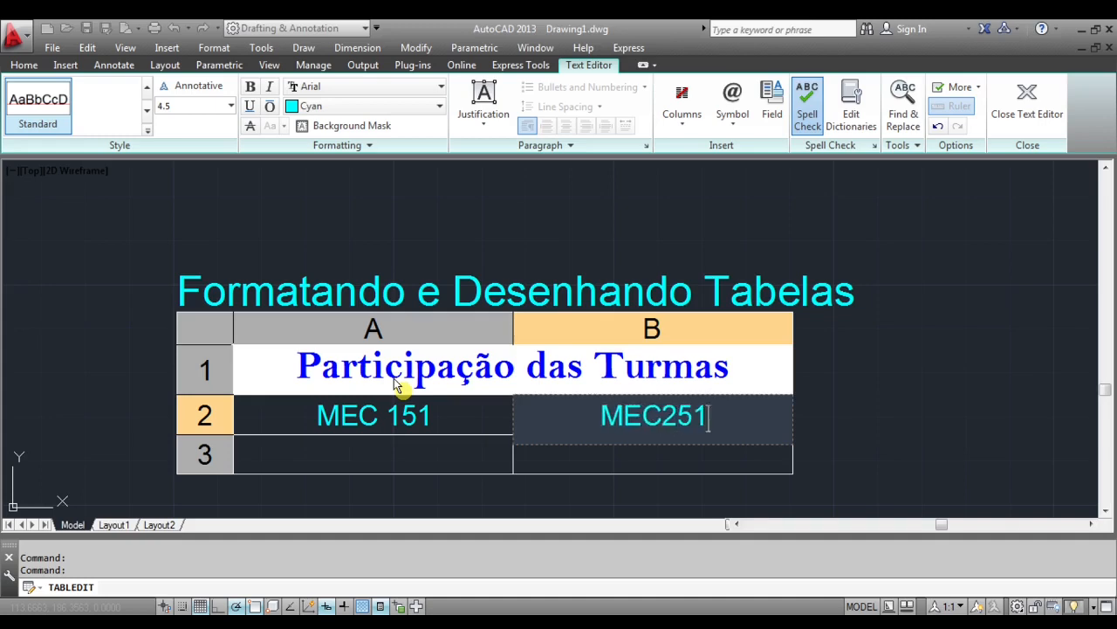
left_click(661, 416)
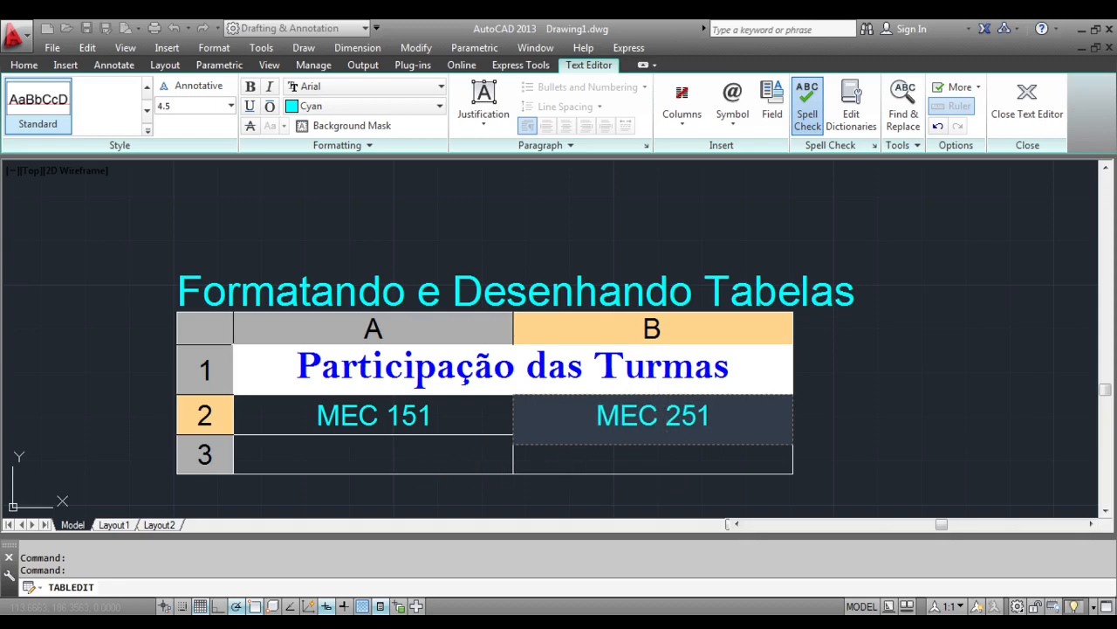
- Enter 100 in cells A3 and B3 and close the text editor
left_click(431, 458)
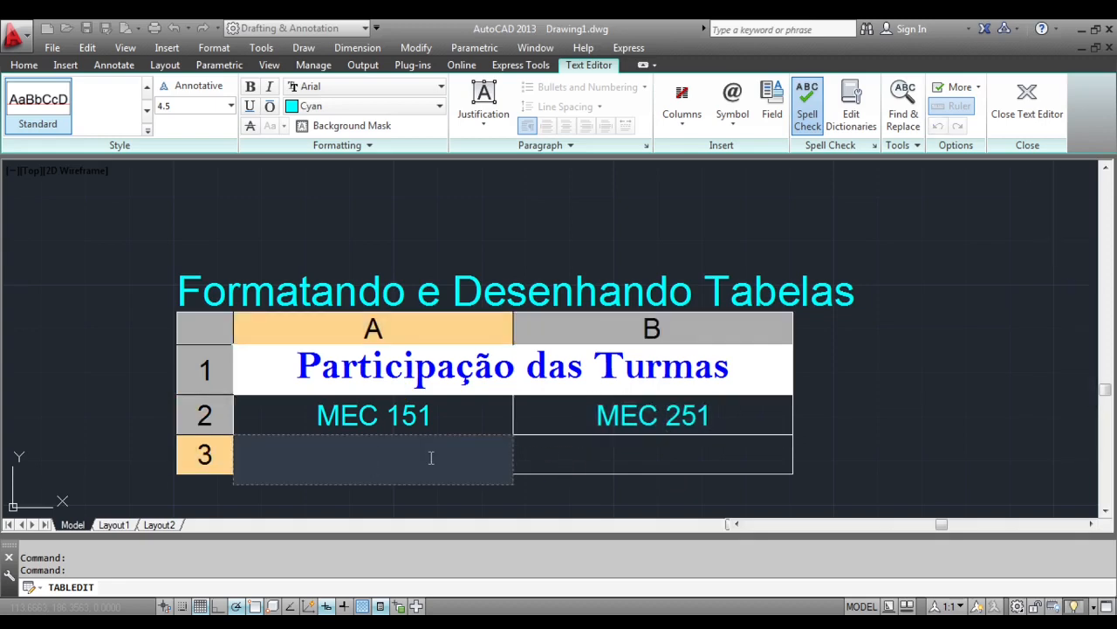
type("100")
key("Tab")
type("100")
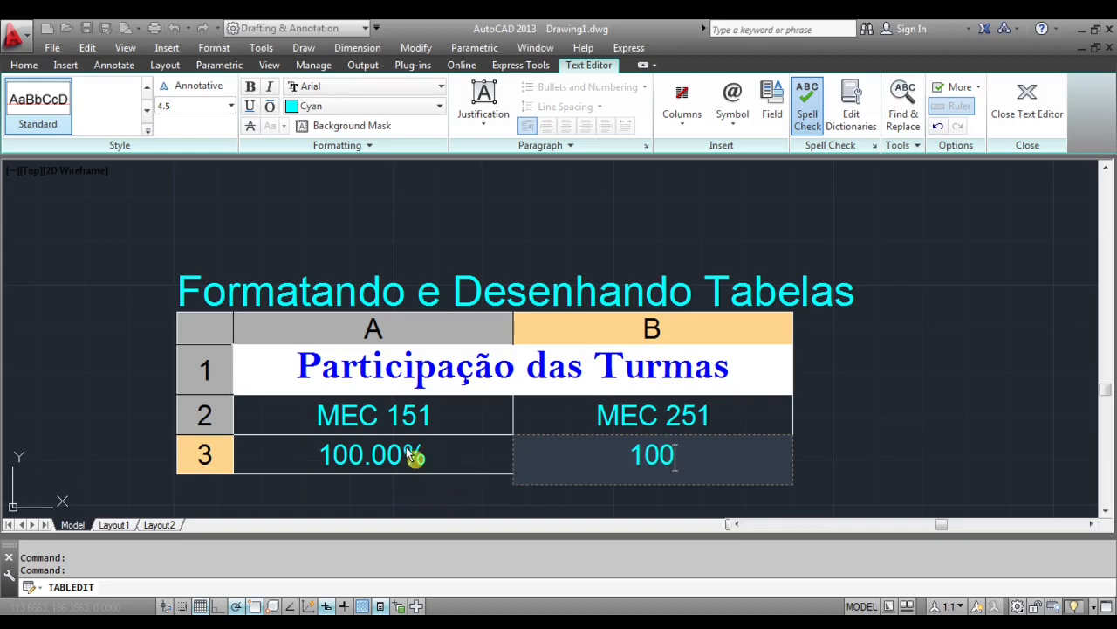
left_click(1045, 98)
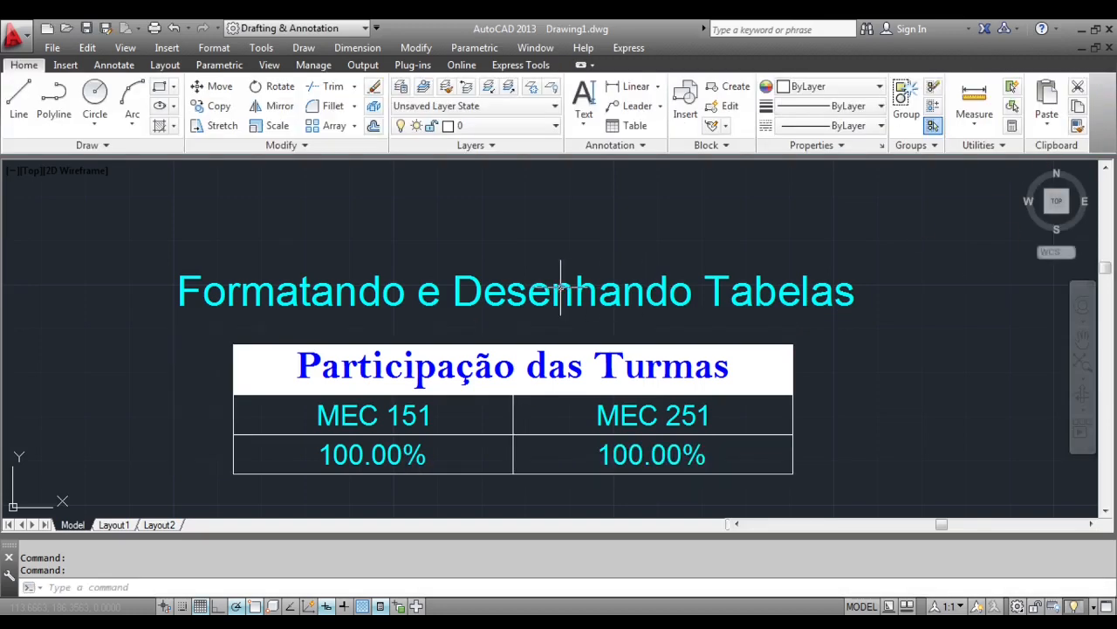